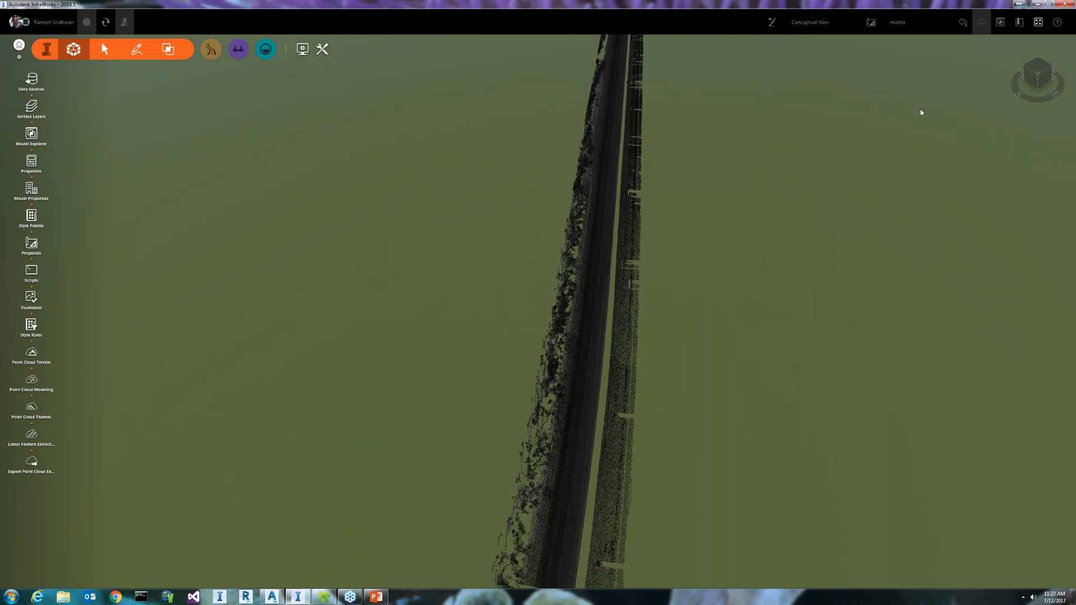
# - Hide the profiler overlay and point clouds to inspect the bare terrain along the road corridor, and show both again
pyautogui.click(1001, 21)
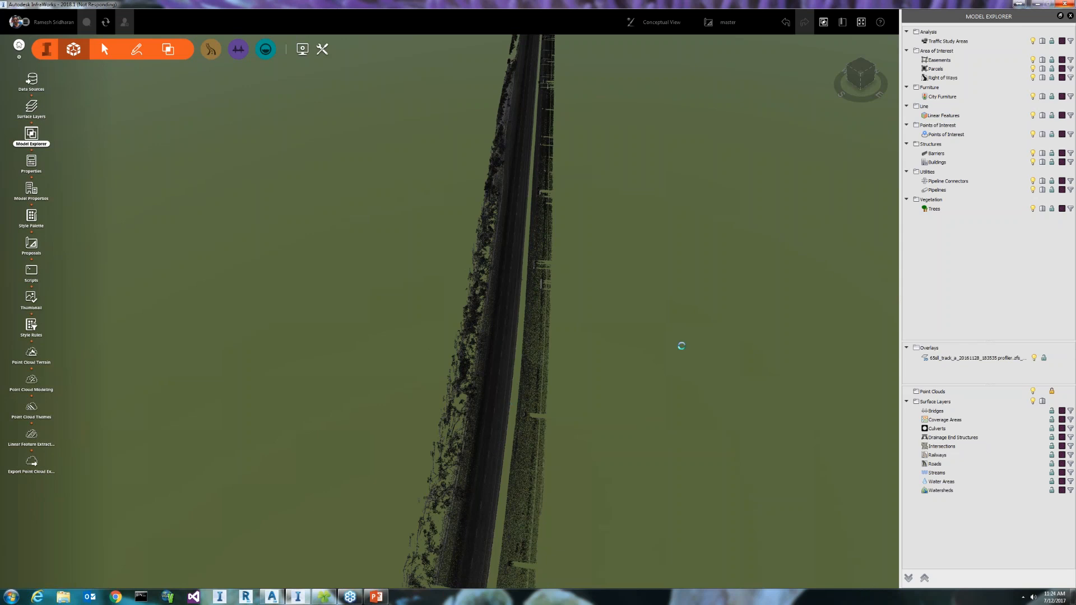
pyautogui.click(1035, 358)
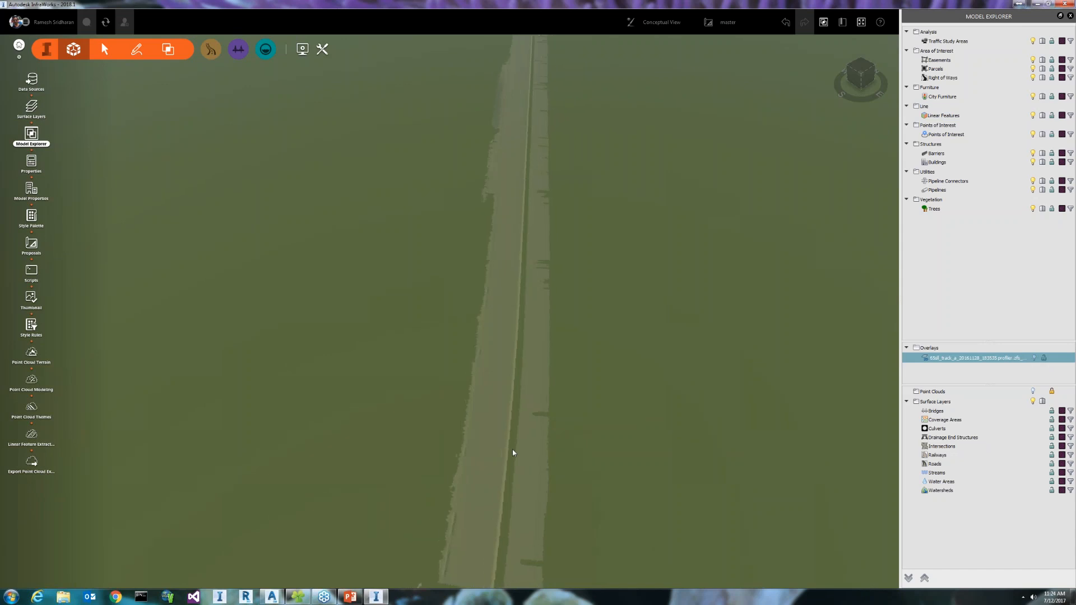
pyautogui.scroll(-3, 512, 449)
pyautogui.moveTo(522, 424); pyautogui.dragTo(521, 403)
pyautogui.scroll(3, 503, 363)
pyautogui.scroll(2, 503, 362)
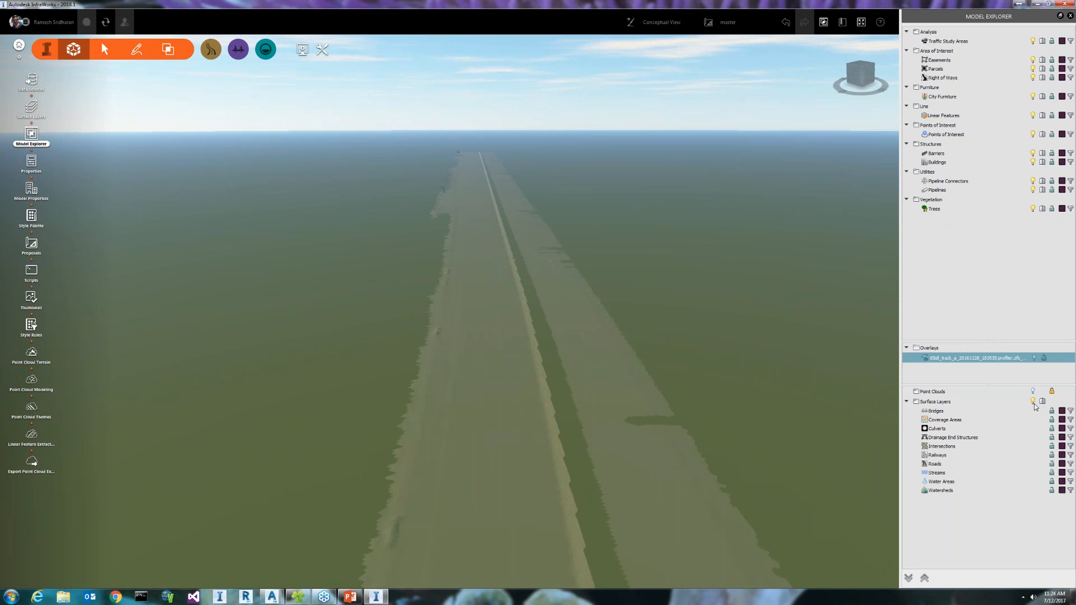
pyautogui.click(1034, 357)
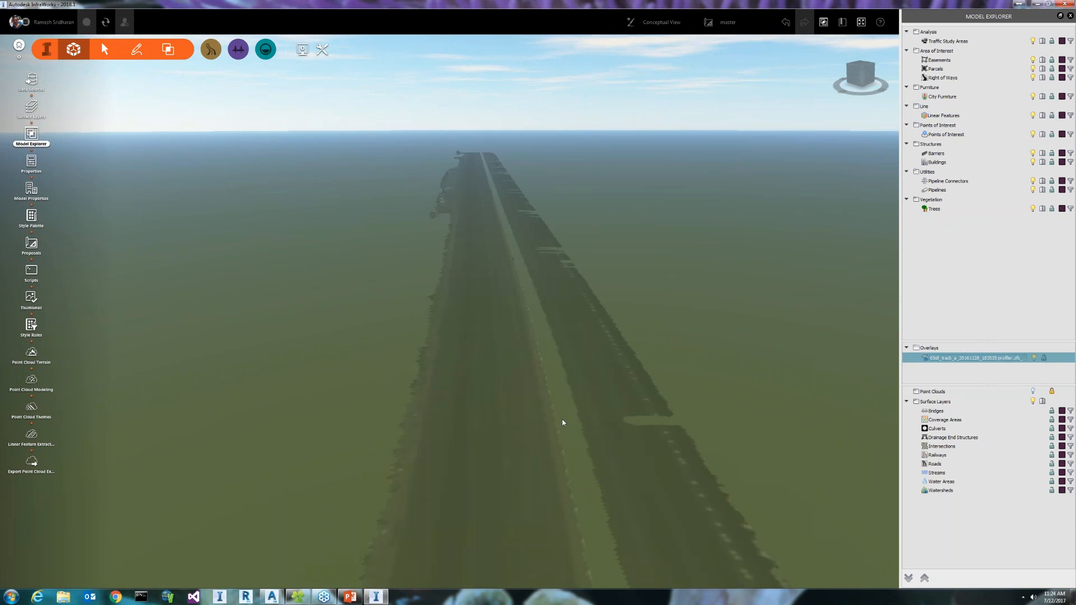
pyautogui.scroll(3, 506, 386)
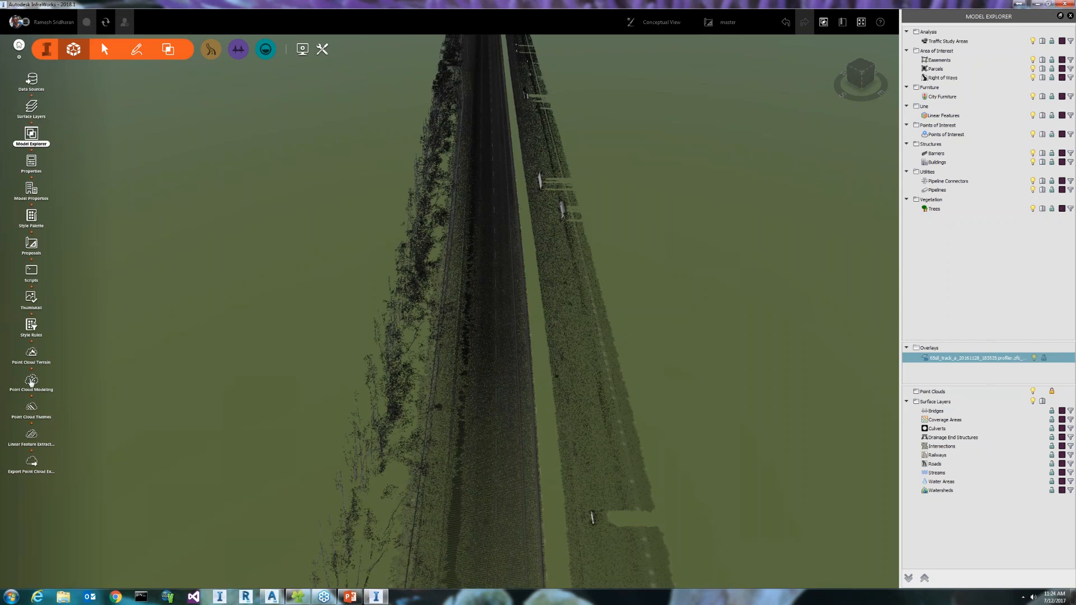
# - Create a point cloud theme with analysis type Classification and a maximum value of 255
pyautogui.click(32, 409)
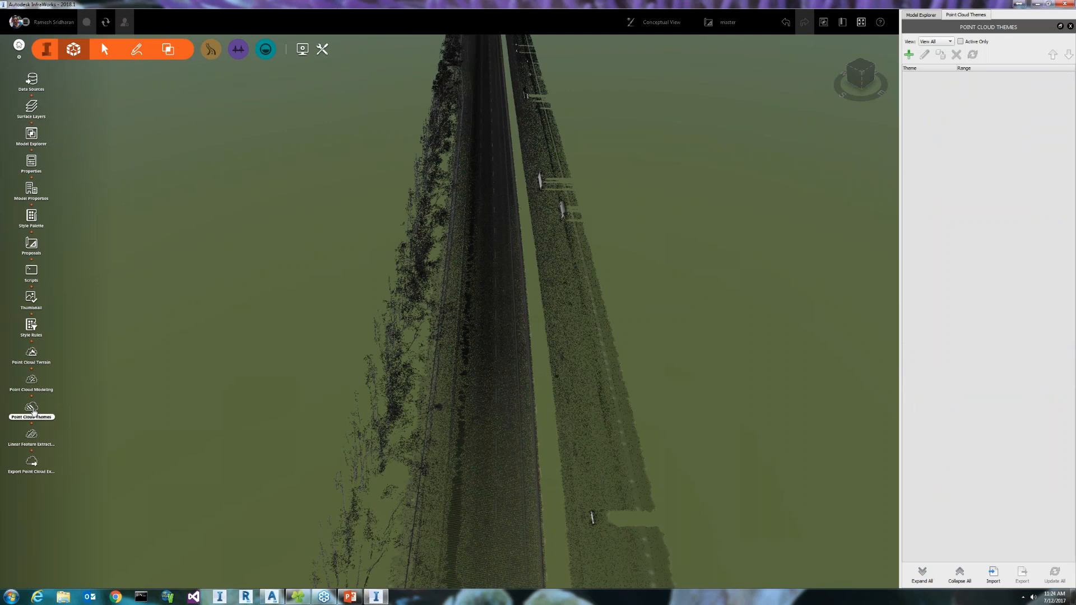
pyautogui.click(909, 54)
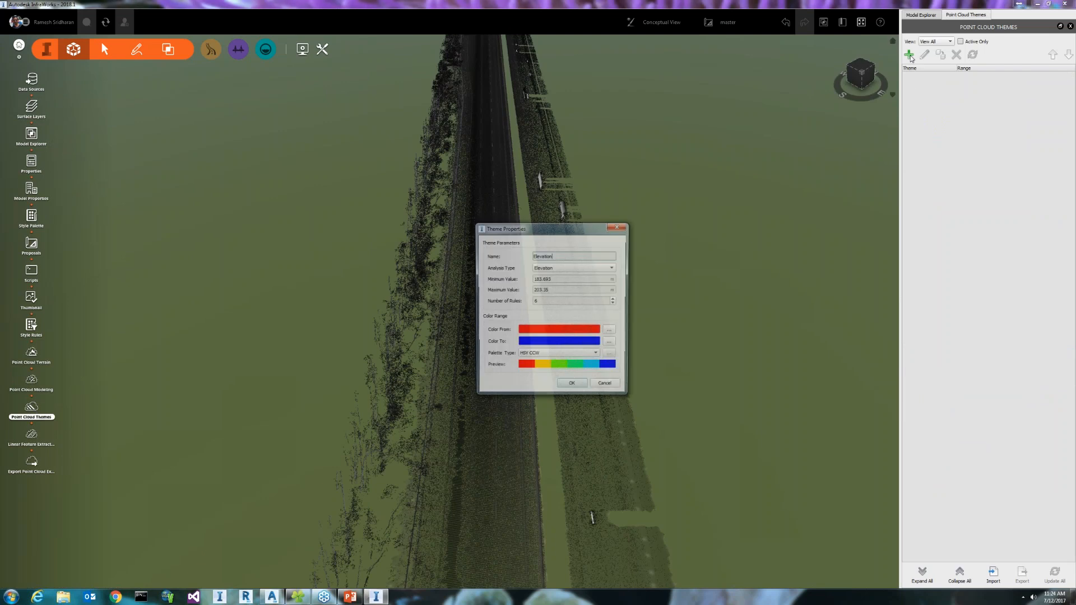
pyautogui.click(584, 268)
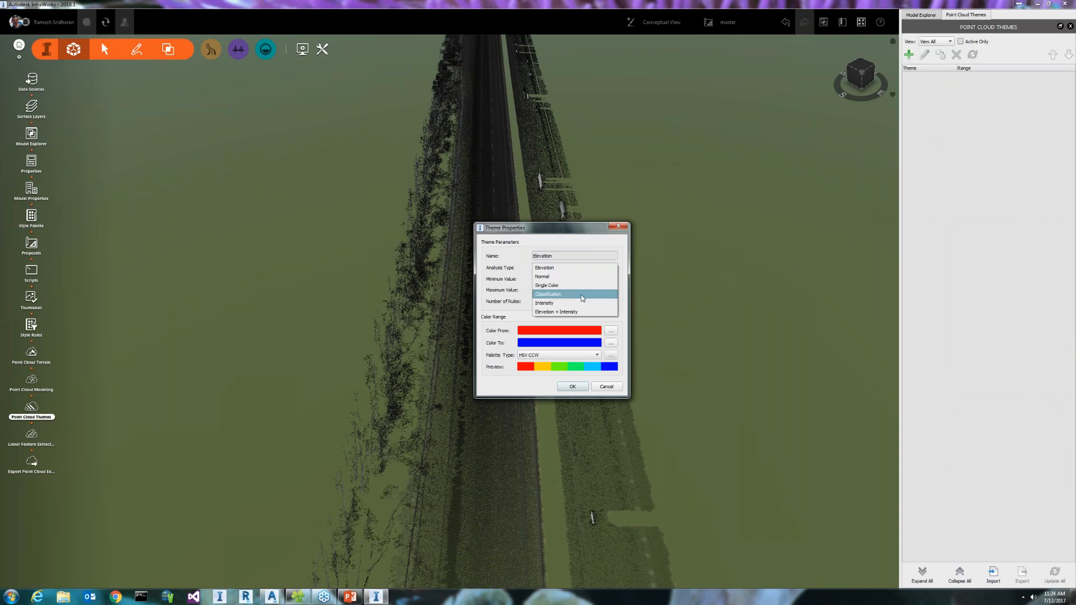
pyautogui.click(582, 294)
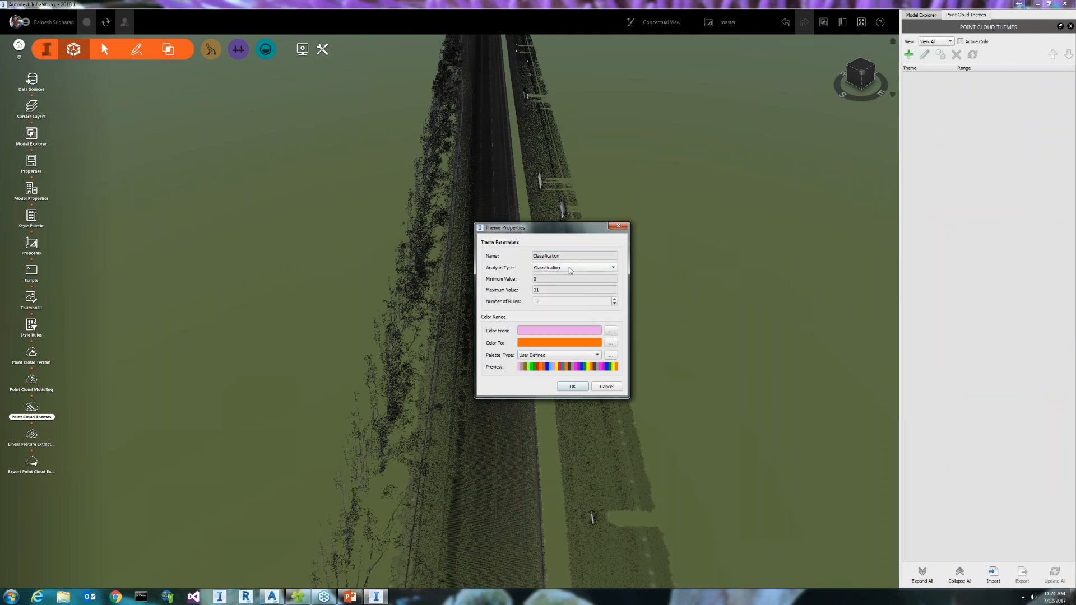
pyautogui.doubleClick(565, 285)
pyautogui.write('255')
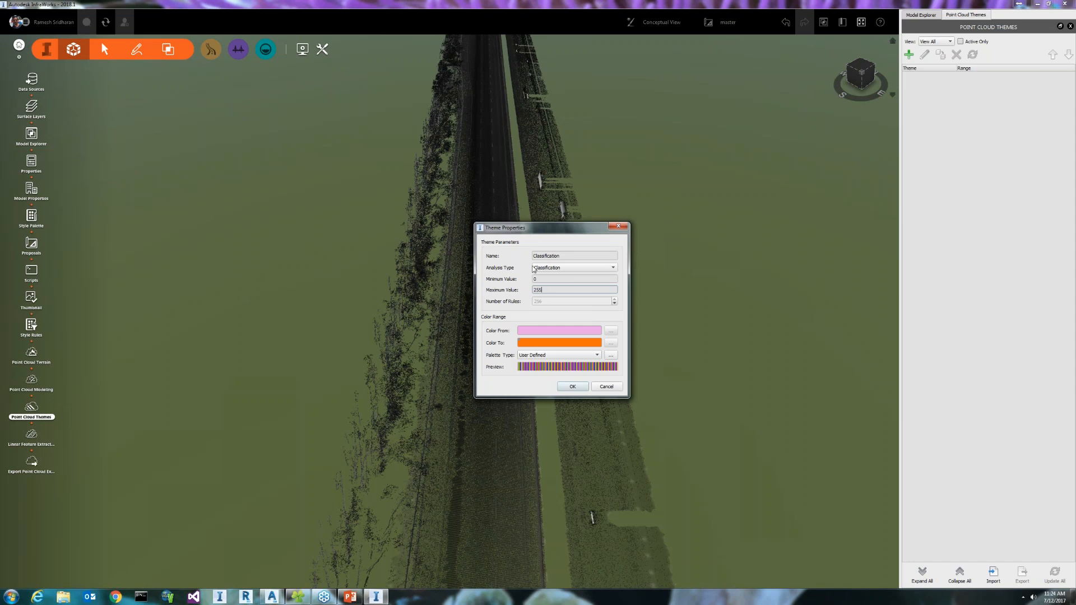
pyautogui.click(568, 389)
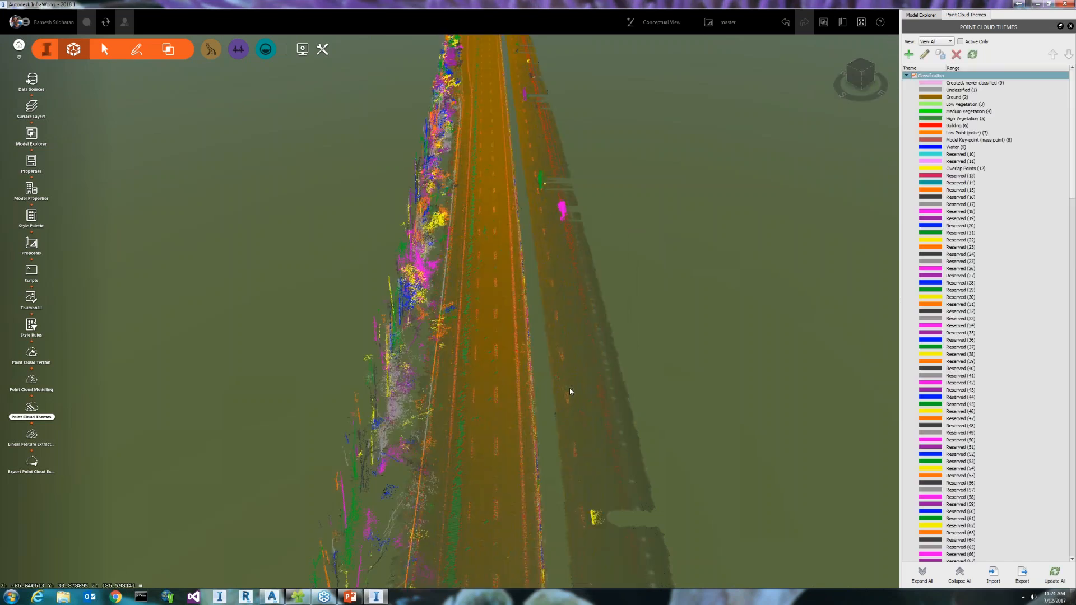
# - Examine the classified points along the road and its roadside vegetation, and collapse the Classification theme's range list
pyautogui.moveTo(511, 380)
pyautogui.mouseDown()
pyautogui.moveTo(513, 347)
pyautogui.moveTo(491, 379)
pyautogui.mouseUp()
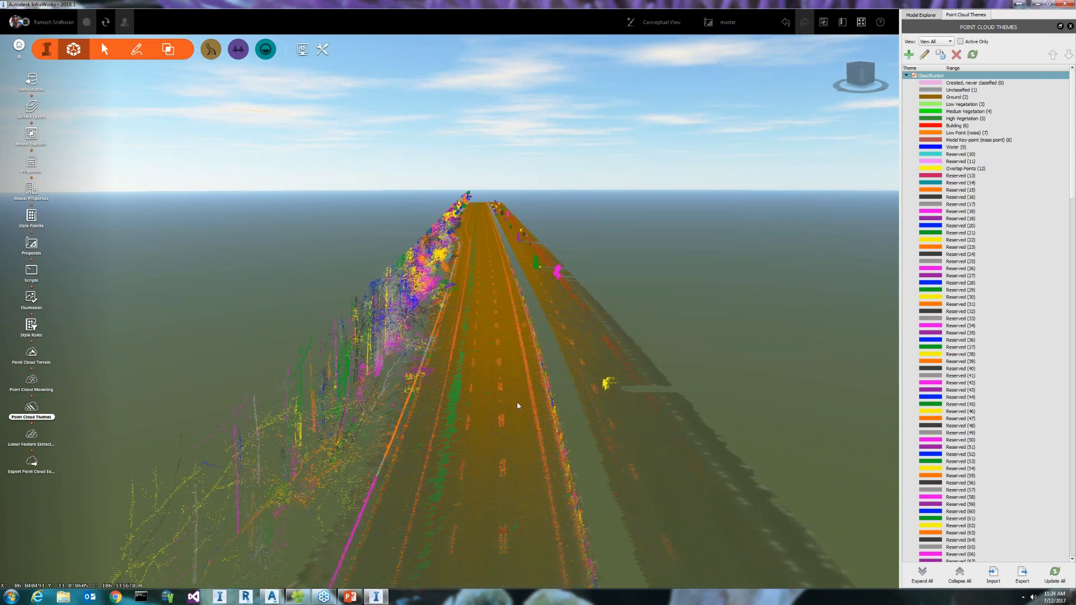
pyautogui.moveTo(518, 403)
pyautogui.mouseDown()
pyautogui.moveTo(435, 401)
pyautogui.moveTo(443, 388)
pyautogui.moveTo(354, 358)
pyautogui.mouseUp()
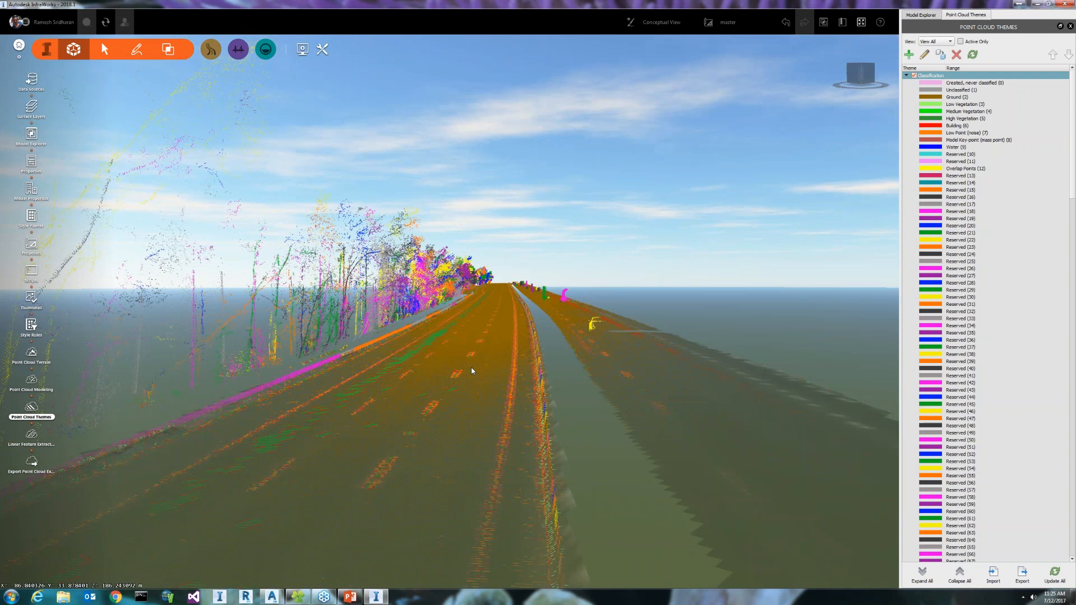
pyautogui.moveTo(472, 367); pyautogui.dragTo(570, 413)
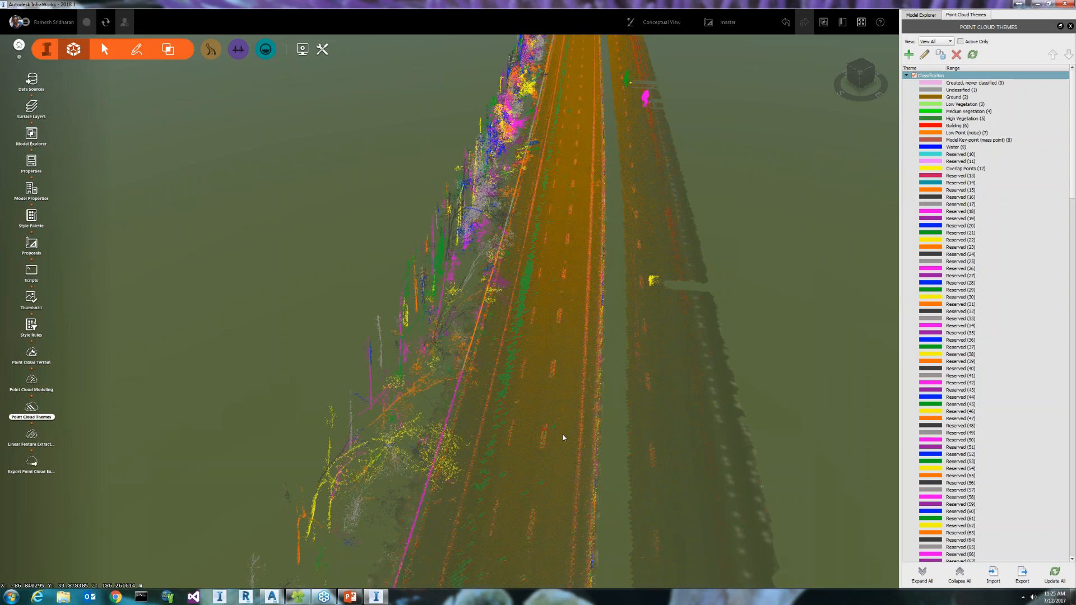
pyautogui.moveTo(570, 549); pyautogui.dragTo(611, 325, button='middle')
pyautogui.moveTo(569, 487); pyautogui.dragTo(593, 387, button='middle')
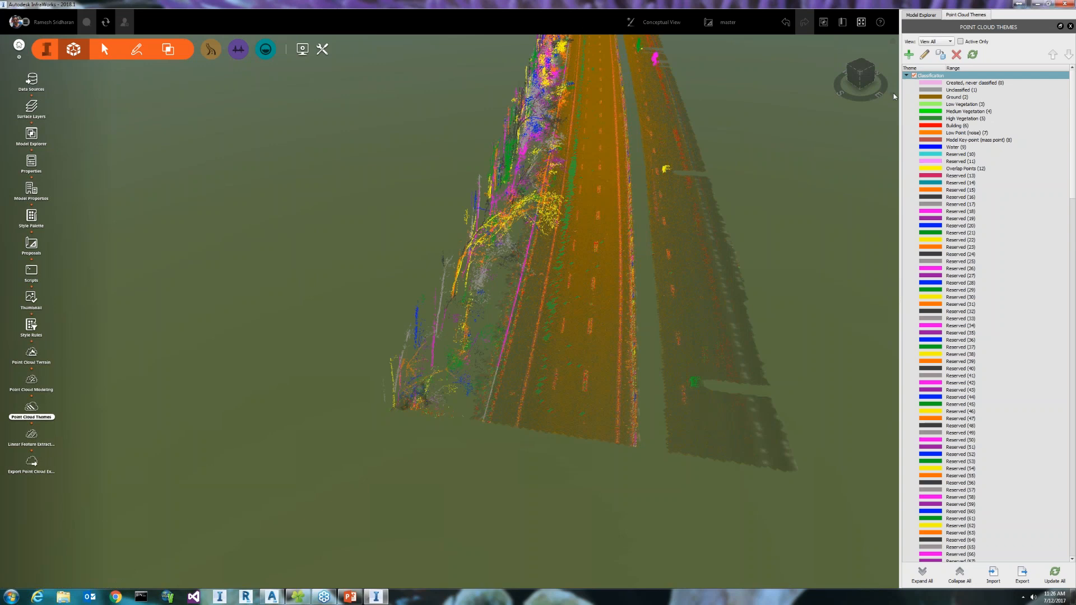
pyautogui.click(906, 76)
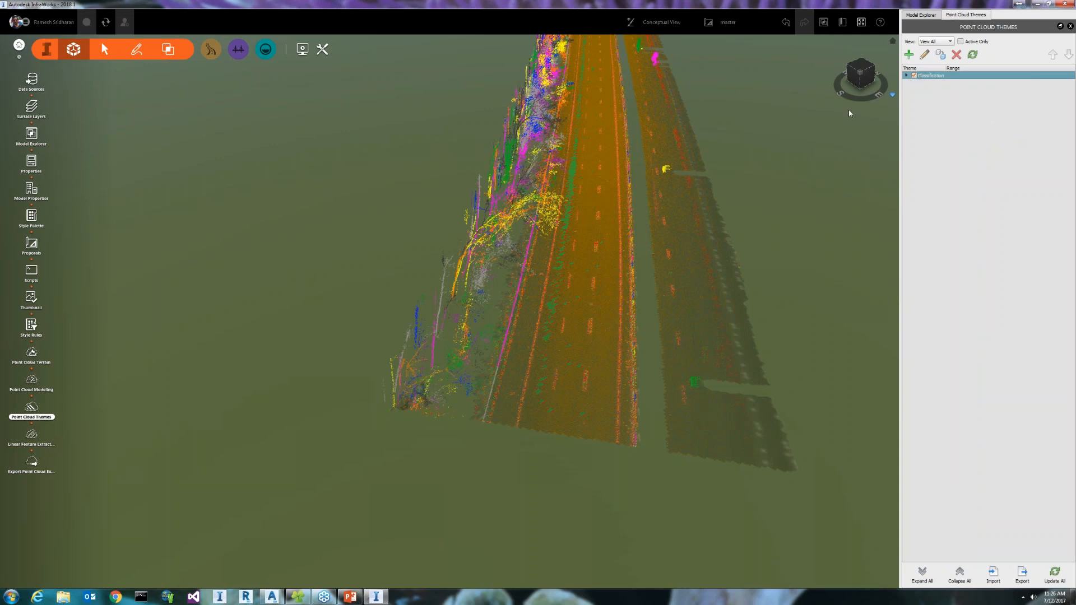
# - Start an automatic linear feature extraction and set its style to Edge of Pavement
pyautogui.moveTo(625, 260); pyautogui.dragTo(519, 353)
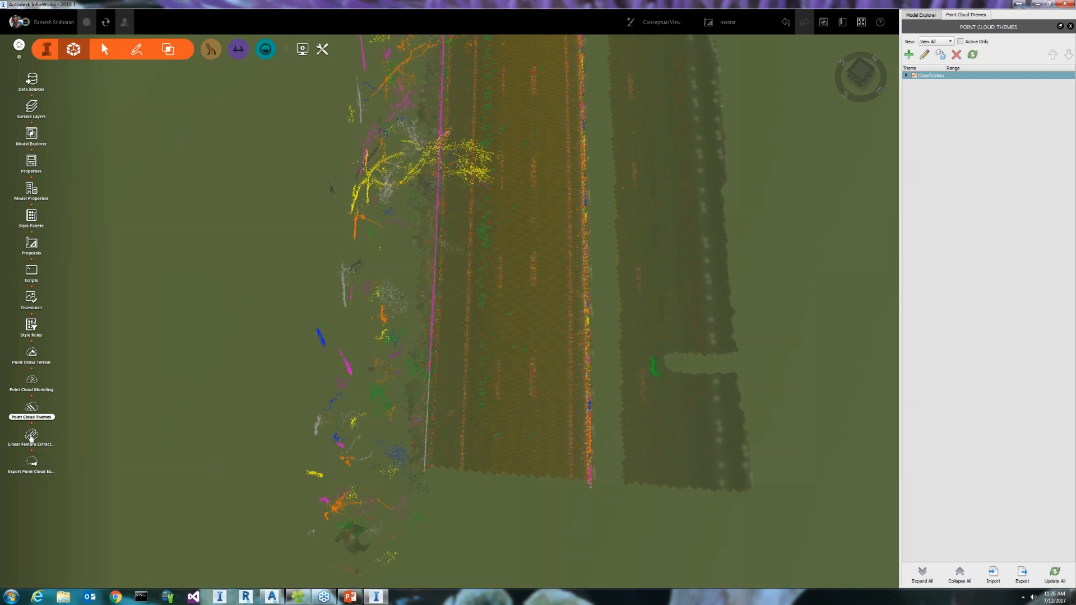
pyautogui.click(30, 438)
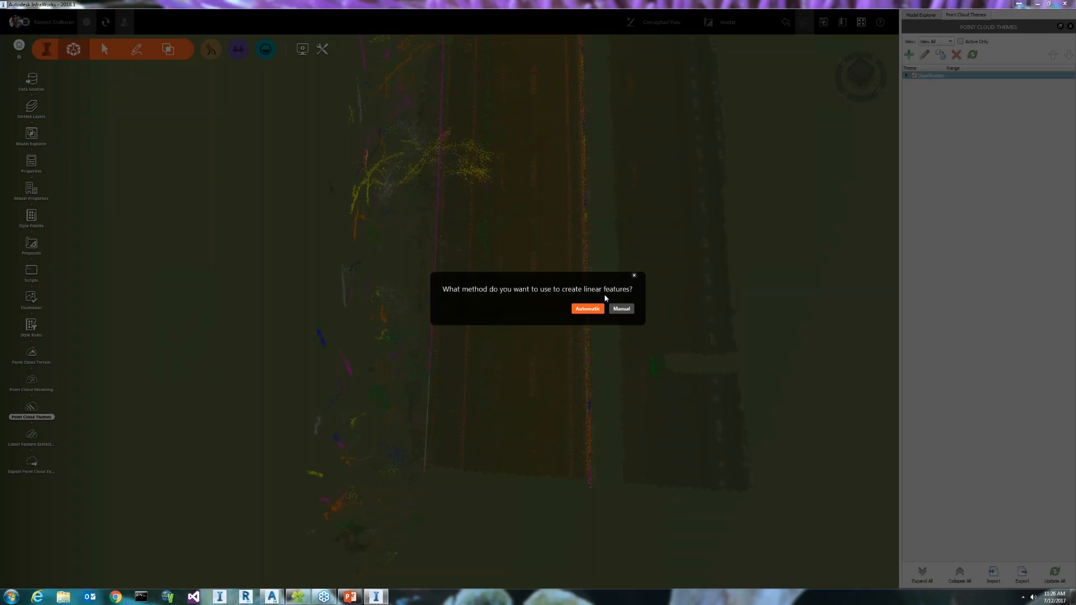
pyautogui.click(587, 308)
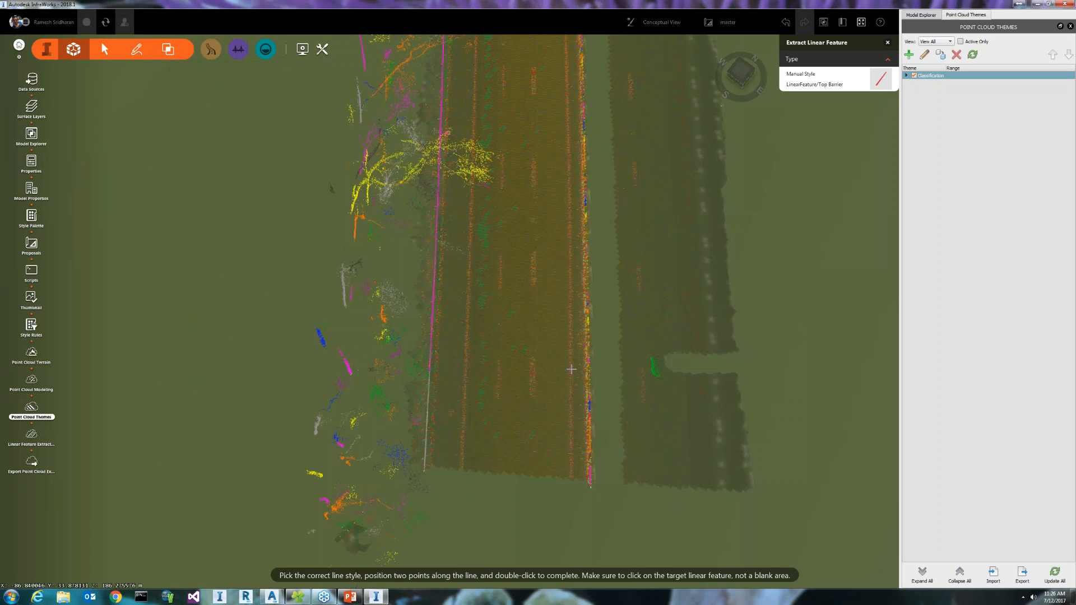
pyautogui.scroll(1, 571, 366)
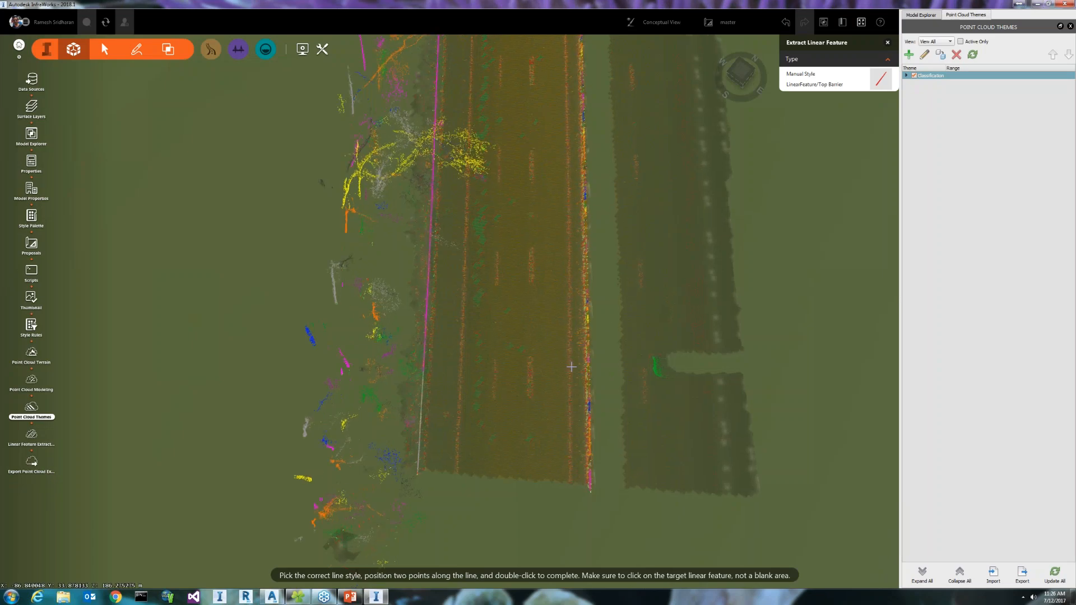
pyautogui.scroll(1, 571, 367)
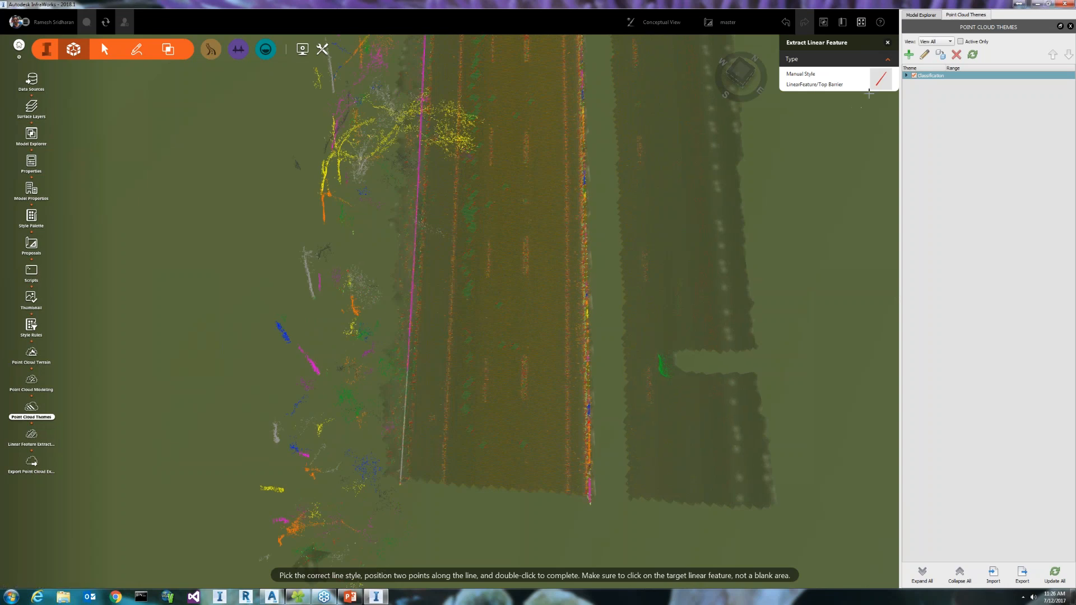
pyautogui.click(878, 77)
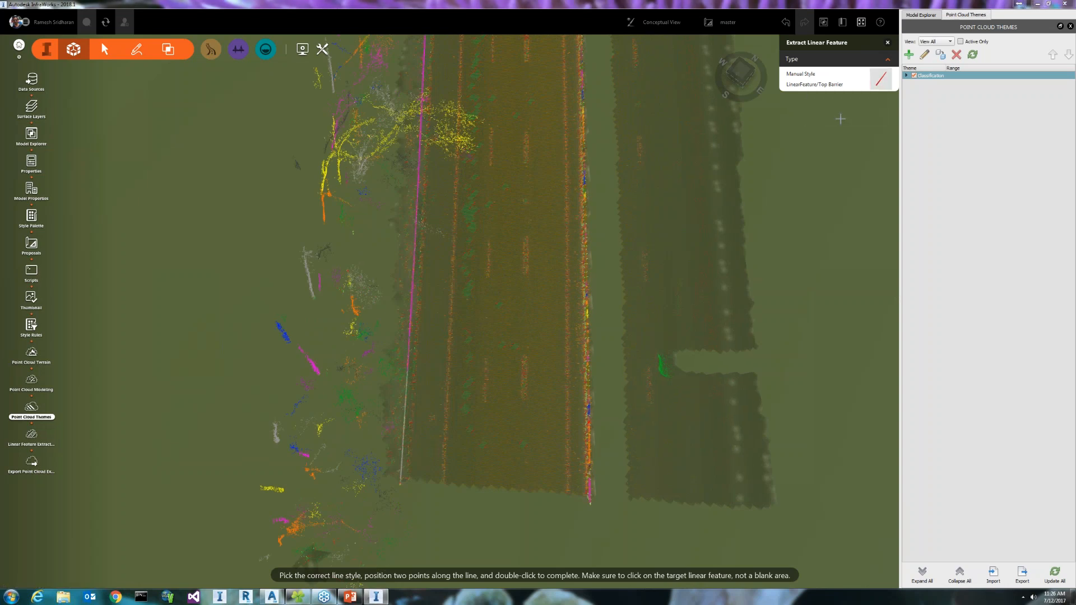
pyautogui.click(852, 86)
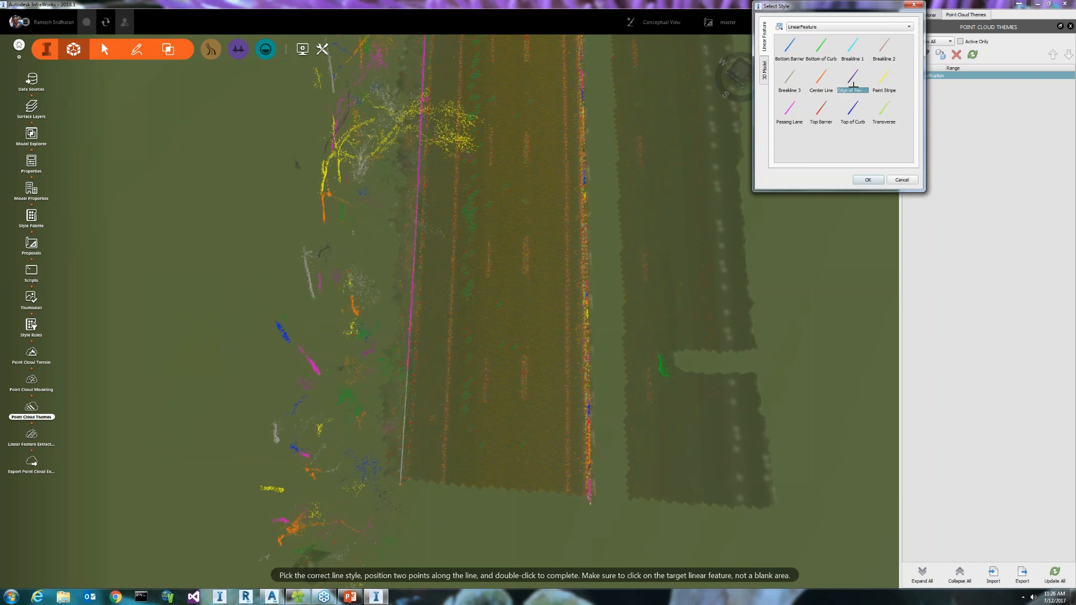
pyautogui.click(867, 179)
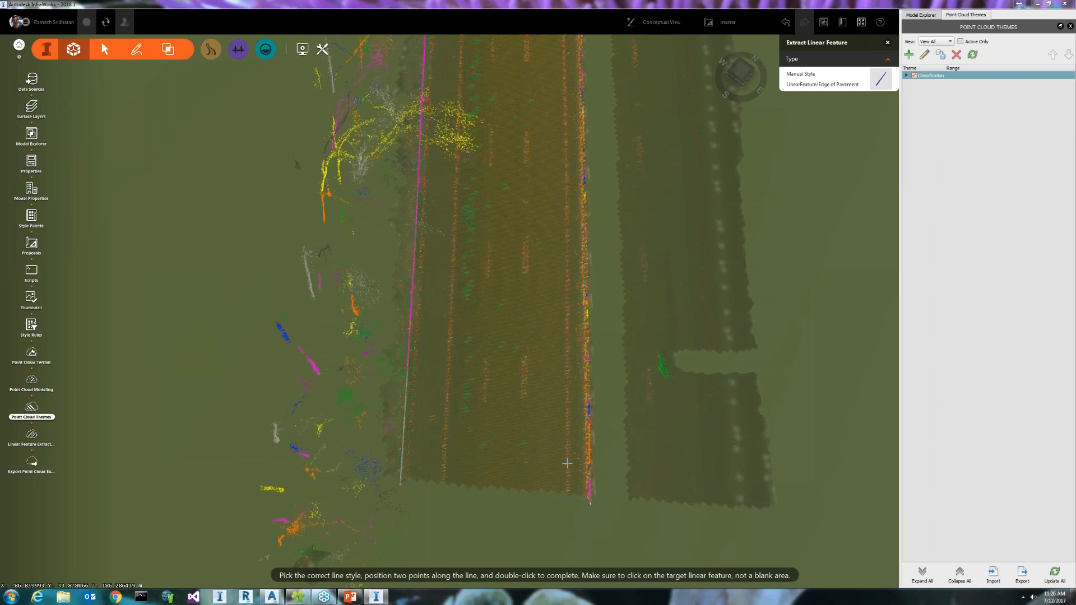
# - Extract the Edge of Pavement feature from two points on the solid edge line beside the median
pyautogui.scroll(2, 567, 463)
pyautogui.scroll(1, 567, 463)
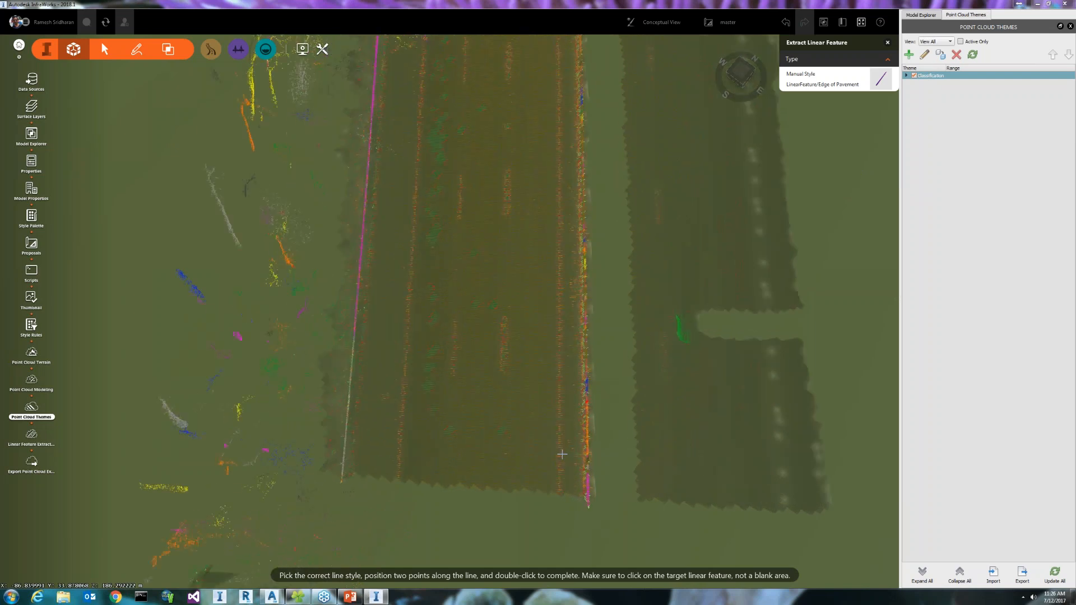
pyautogui.scroll(1, 560, 455)
pyautogui.scroll(1, 560, 455)
pyautogui.click(553, 443)
pyautogui.click(553, 219)
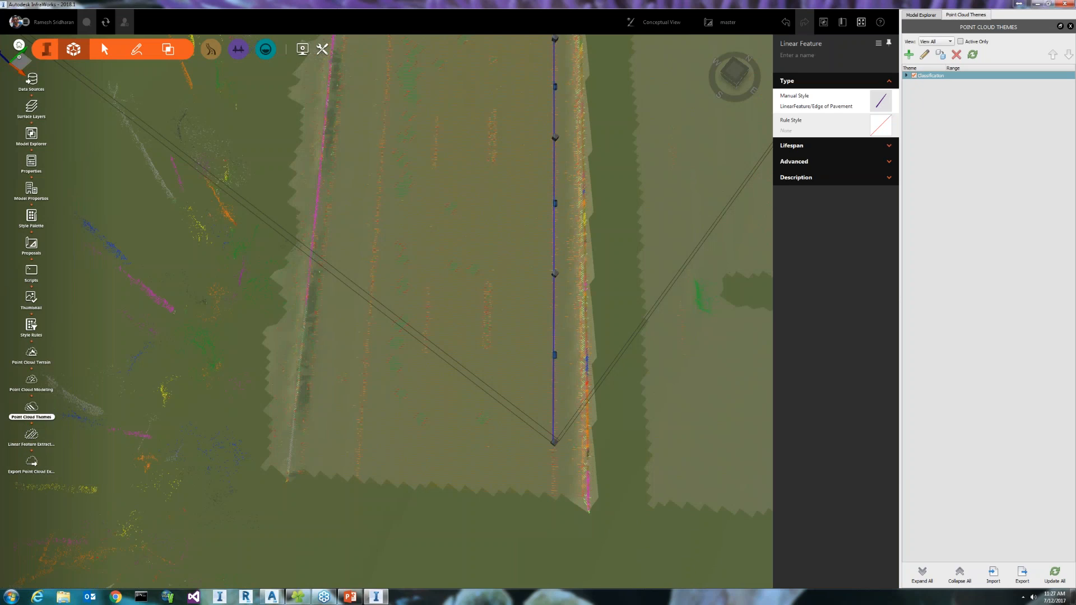
# - Automatically extract a Paint Stripe feature from two points along the dashed lane line nearer the median
pyautogui.click(31, 434)
pyautogui.click(586, 307)
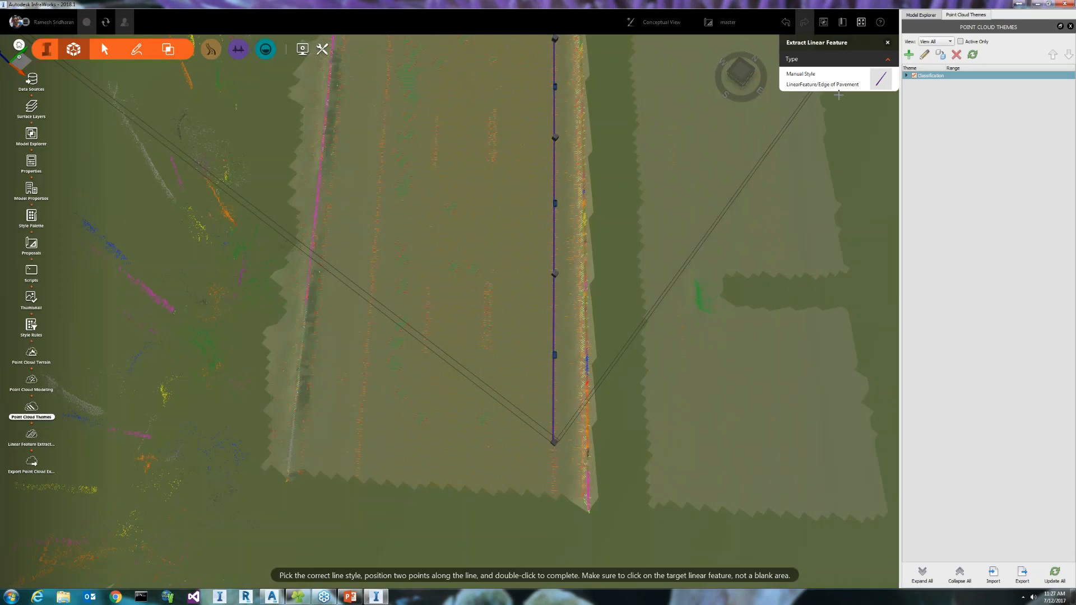
pyautogui.click(881, 82)
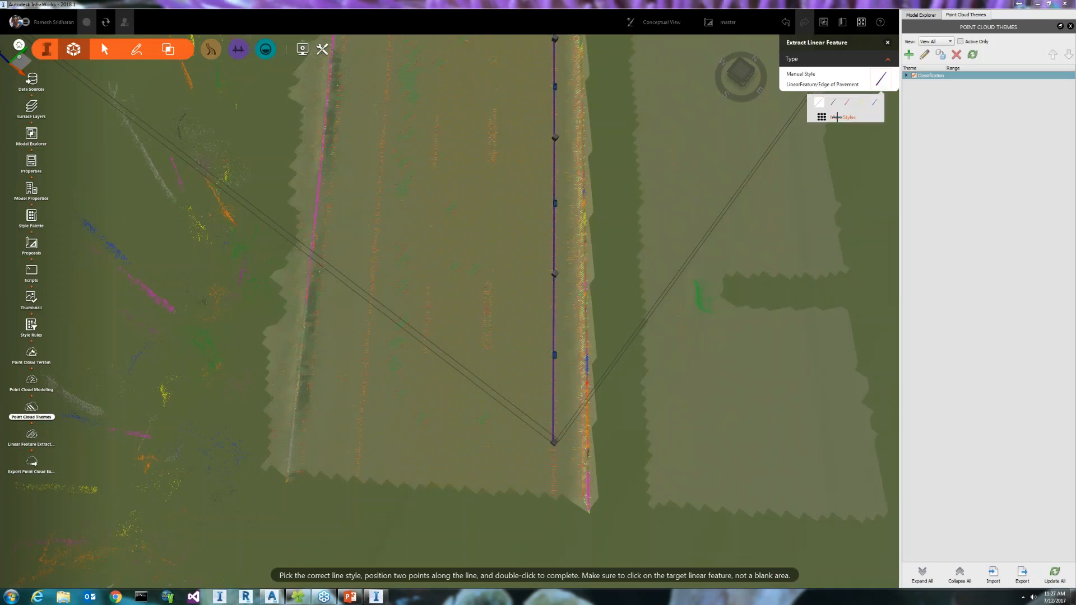
pyautogui.click(862, 102)
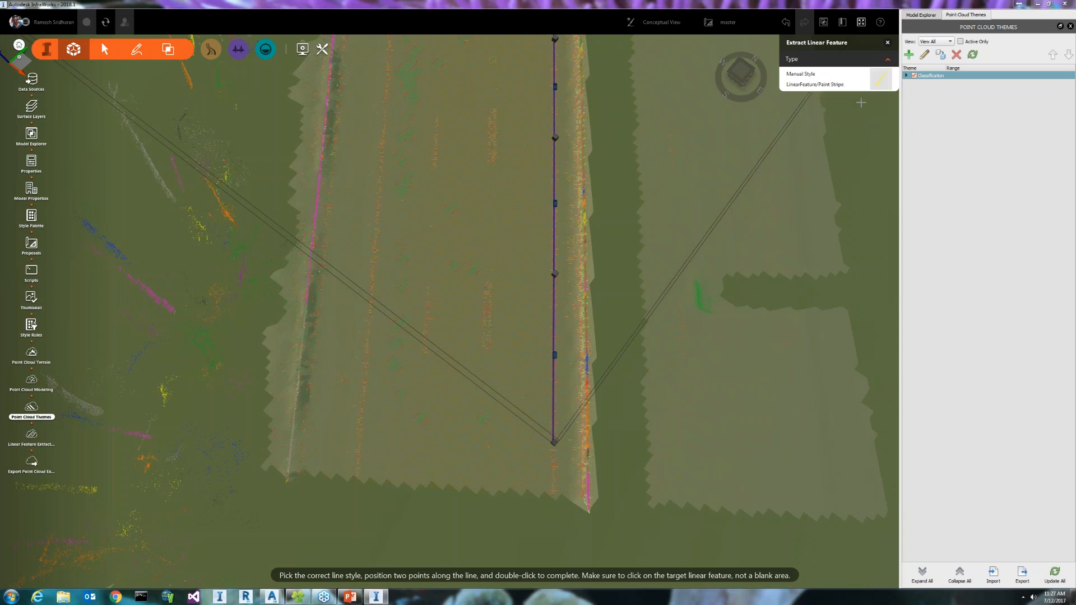
pyautogui.click(489, 344)
pyautogui.click(492, 114)
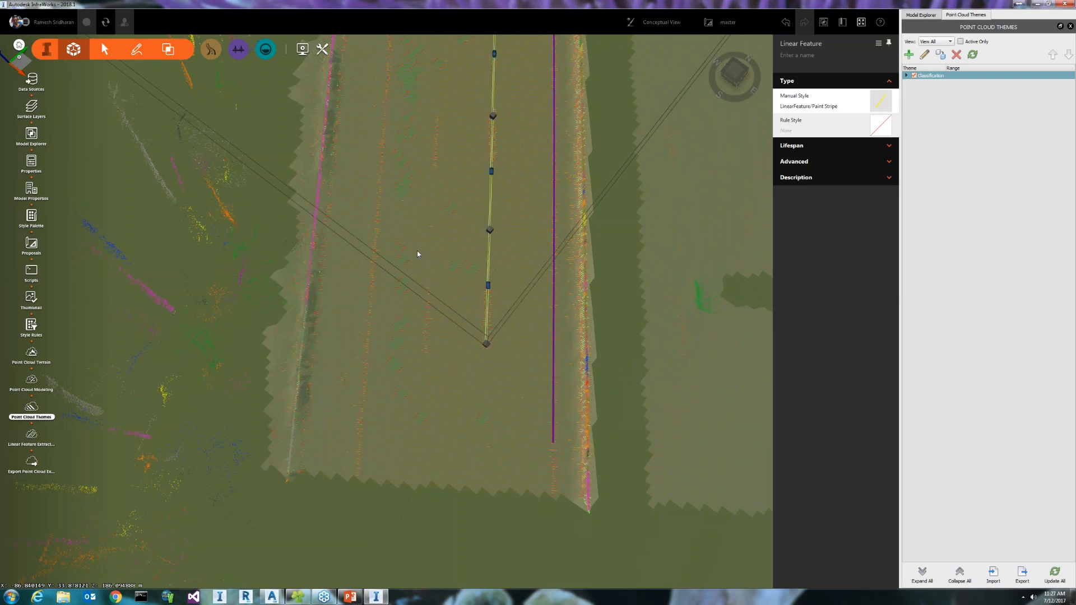
# - Automatically extract another Paint Stripe feature along the dashed lane line farther from the median
pyautogui.click(34, 441)
pyautogui.click(586, 310)
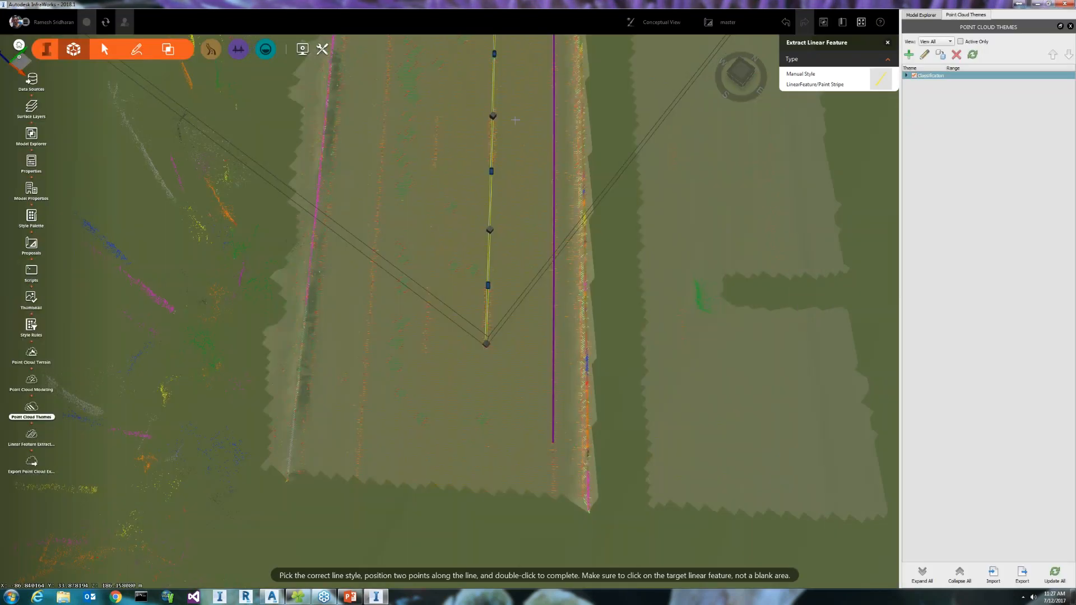
pyautogui.click(424, 348)
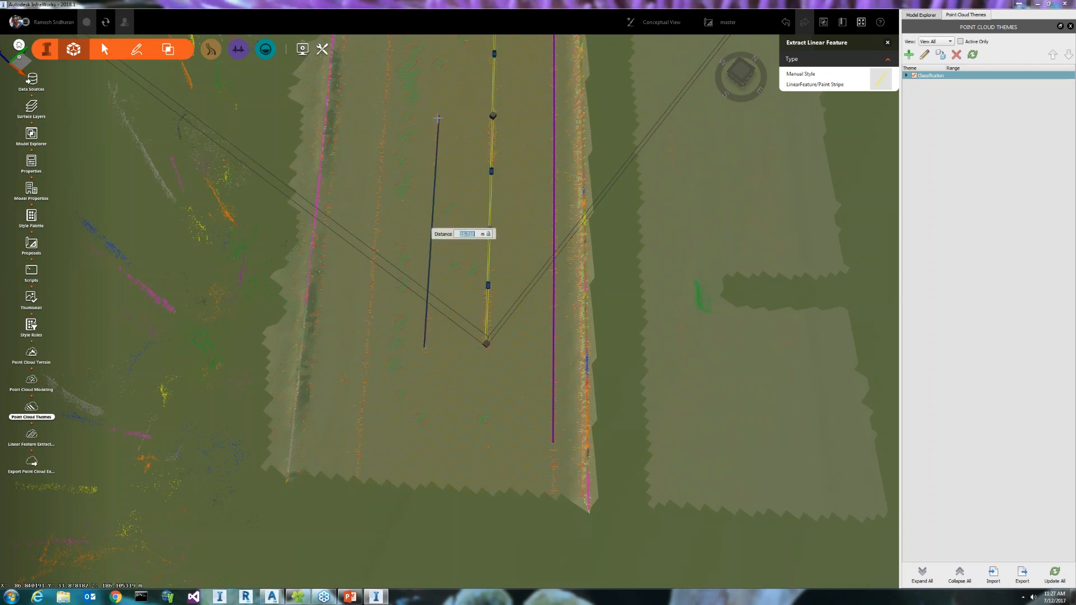
pyautogui.click(437, 118)
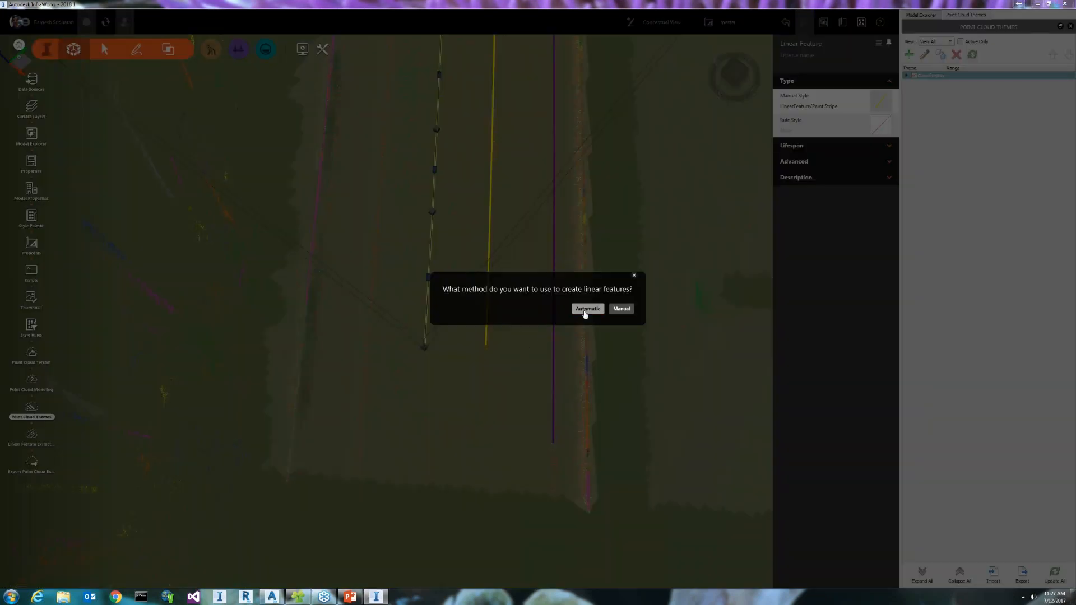
# - Automatically extract an Edge of Pavement feature from two points on the outer solid edge line, away from the median
pyautogui.click(585, 309)
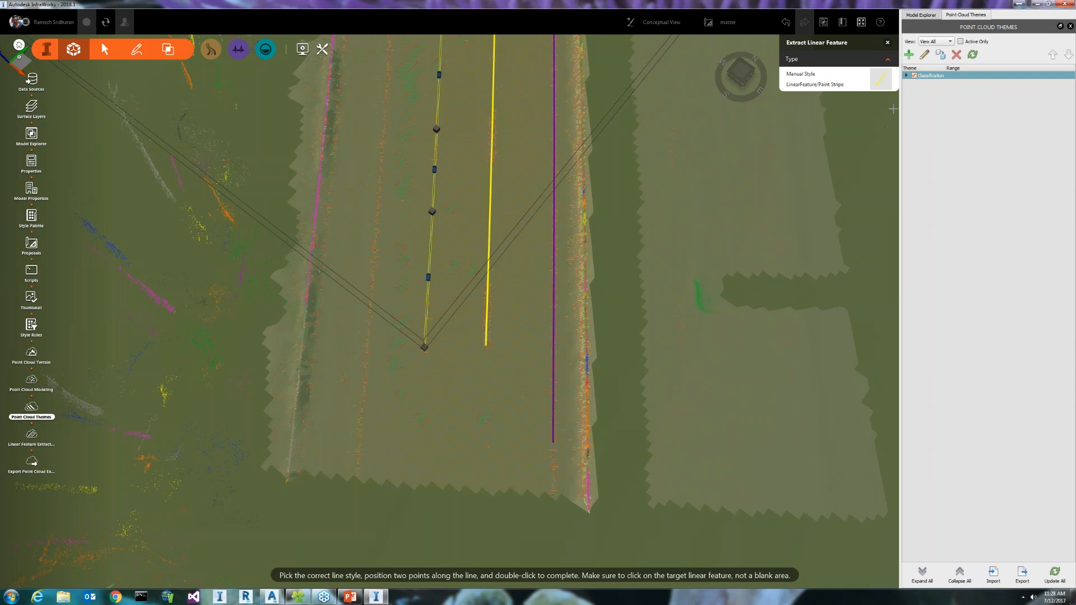
pyautogui.click(881, 82)
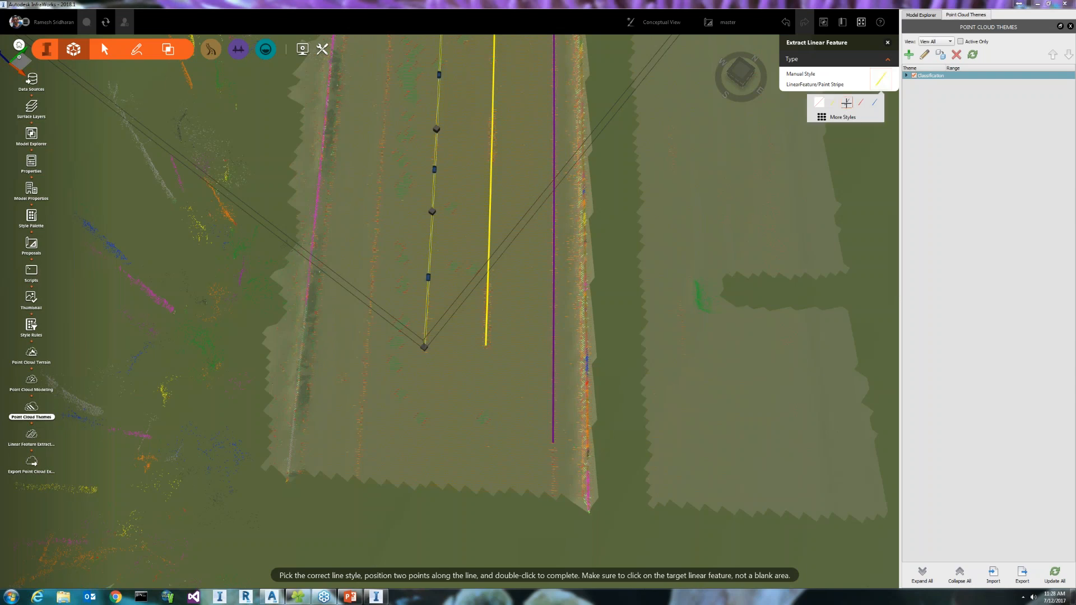
pyautogui.click(847, 104)
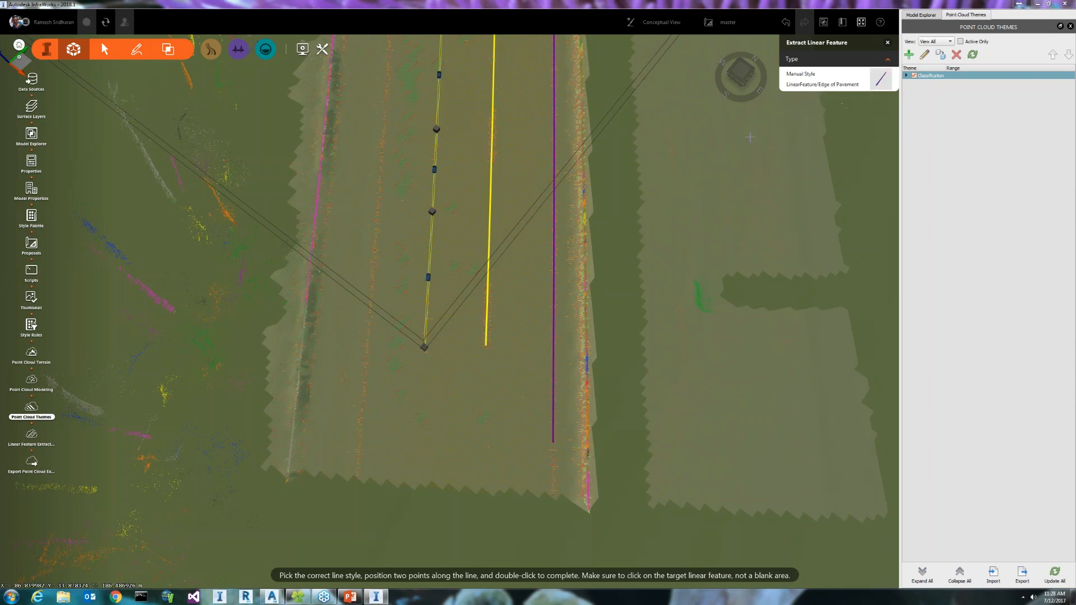
pyautogui.click(358, 446)
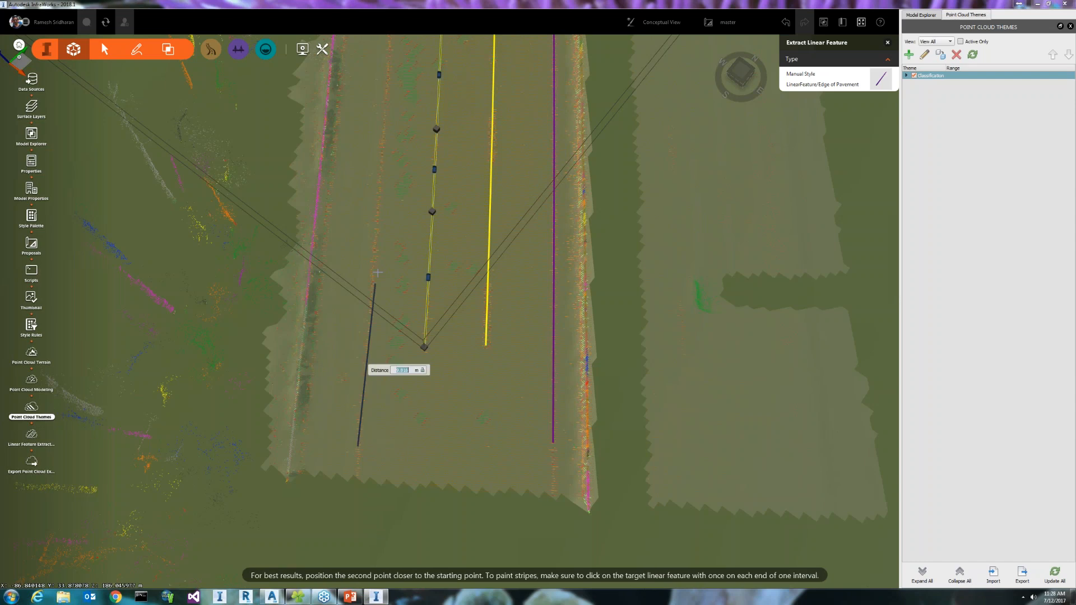
pyautogui.click(374, 251)
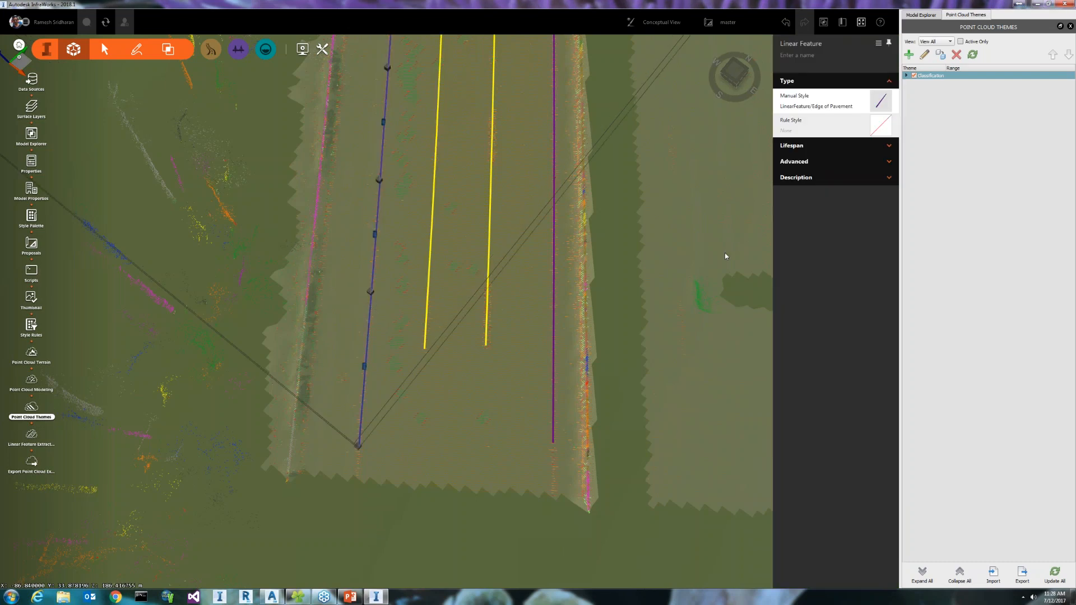
# - Hide the Linear Features layer to view the bare point cloud, and show it again
pyautogui.click(929, 16)
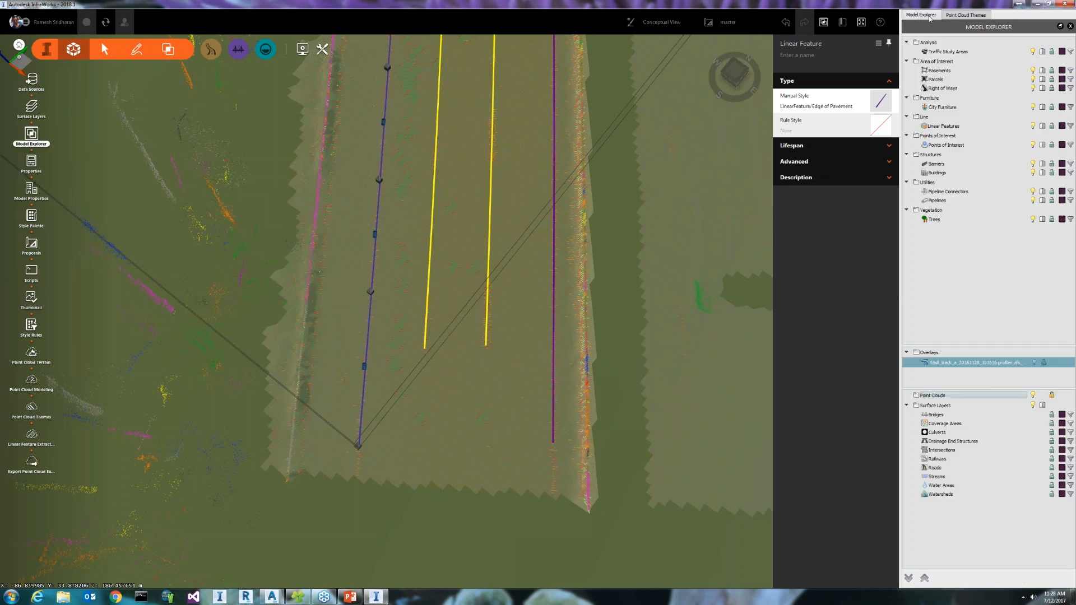
pyautogui.click(1033, 126)
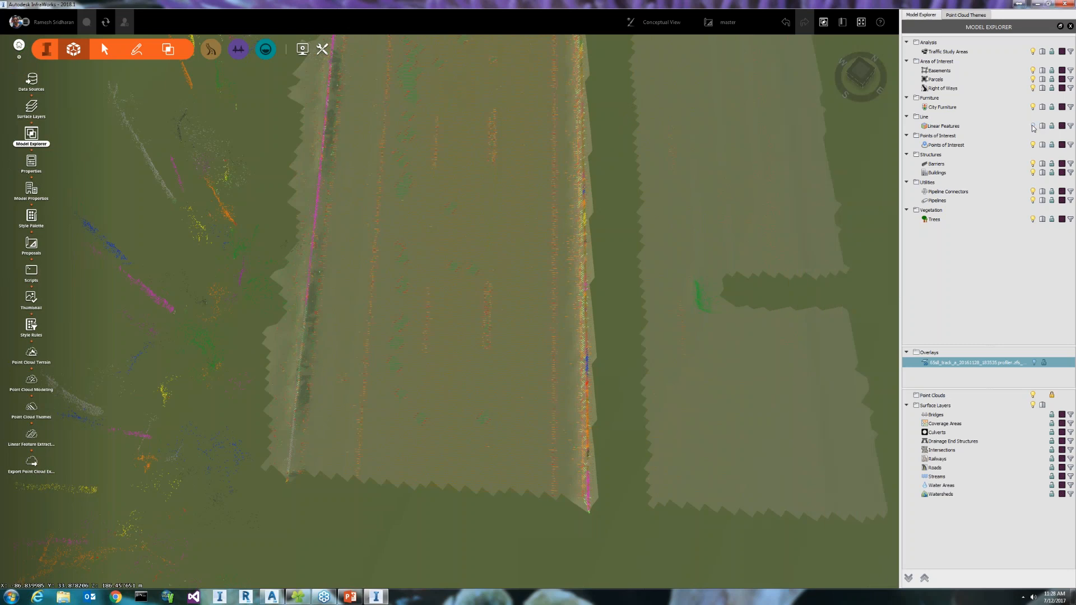
pyautogui.click(1033, 126)
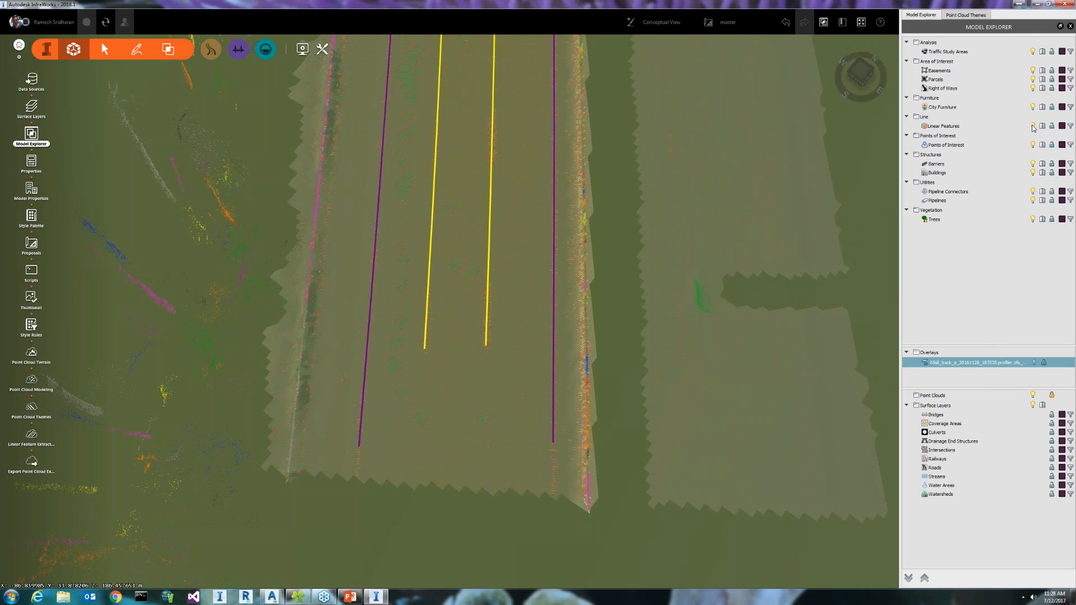
# - Extend the near ends of both Paint Stripe features so they line up with the ends of the pavement edges
pyautogui.click(428, 304)
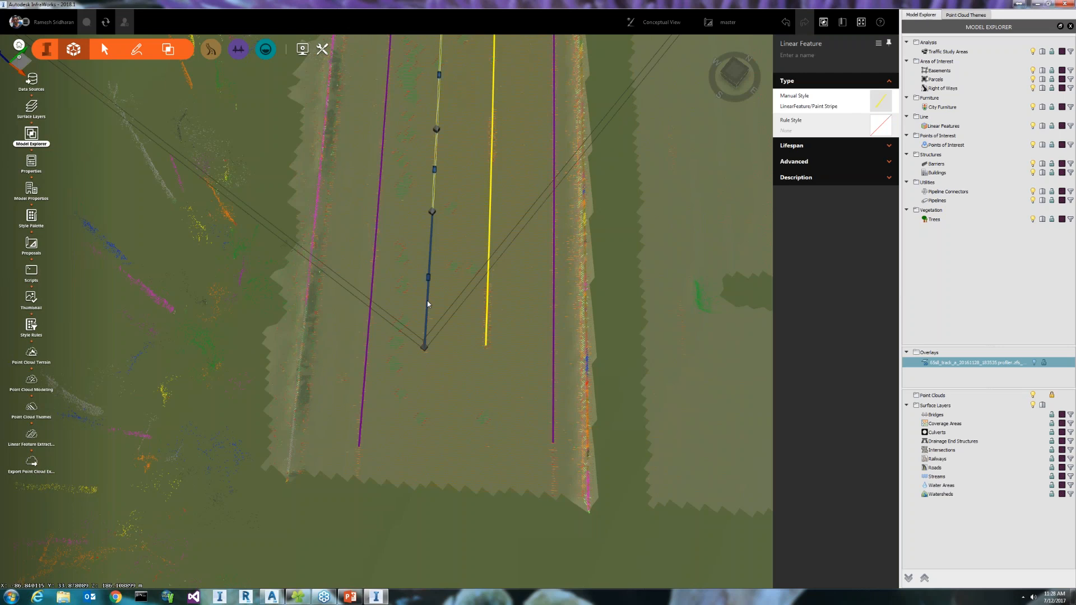
pyautogui.moveTo(425, 349)
pyautogui.mouseDown()
pyautogui.moveTo(418, 435)
pyautogui.moveTo(478, 438)
pyautogui.moveTo(419, 446)
pyautogui.mouseUp()
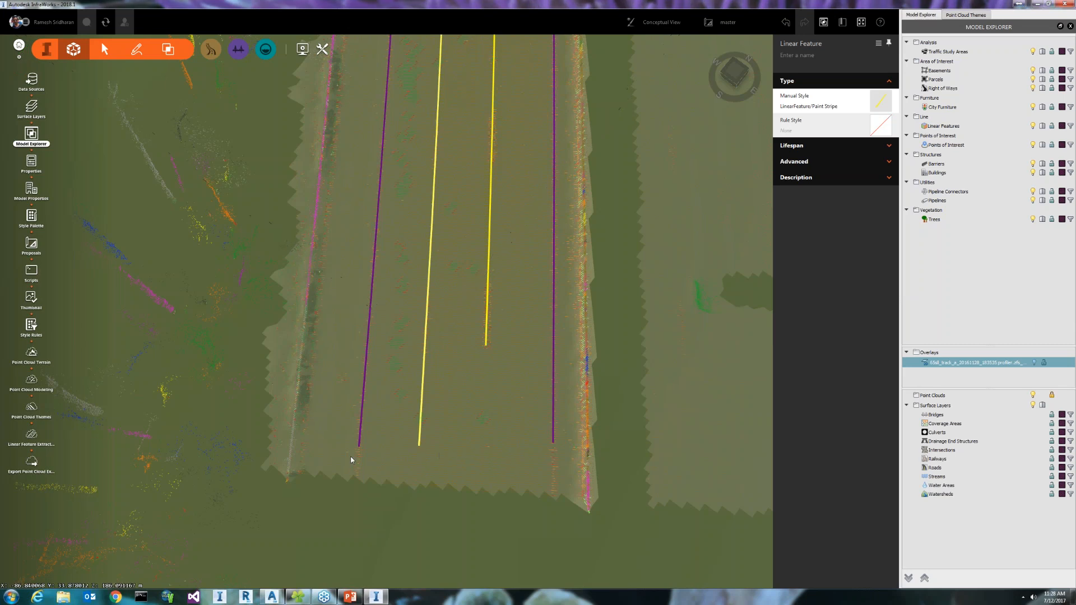
pyautogui.click(486, 340)
pyautogui.moveTo(486, 344); pyautogui.dragTo(482, 446)
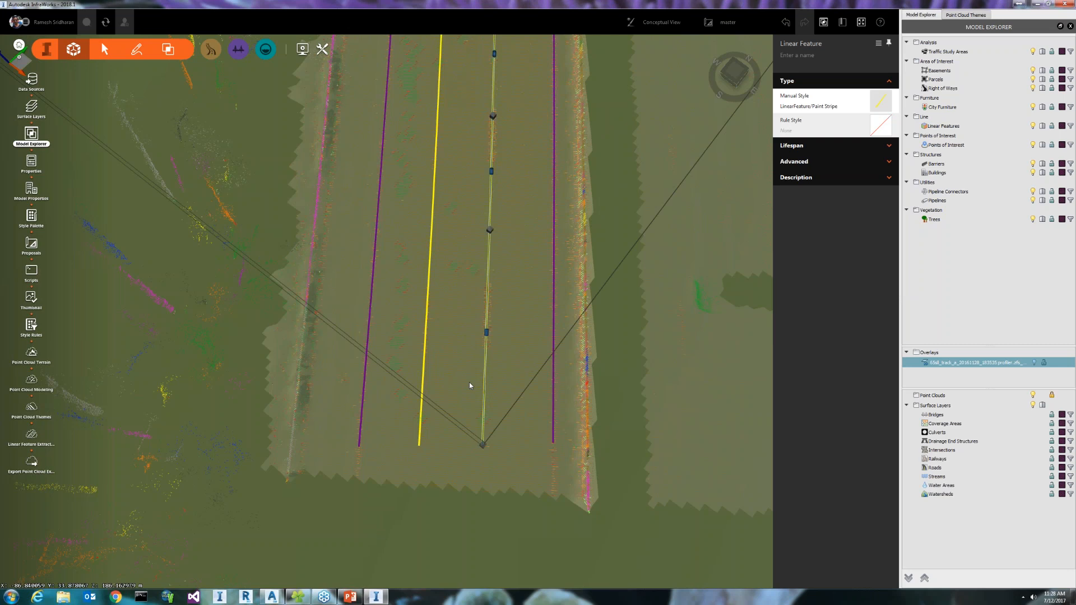
# - Follow the extracted pavement edges and paint stripes along the corridor up to where the outer pavement edge bends
pyautogui.scroll(-4, 469, 382)
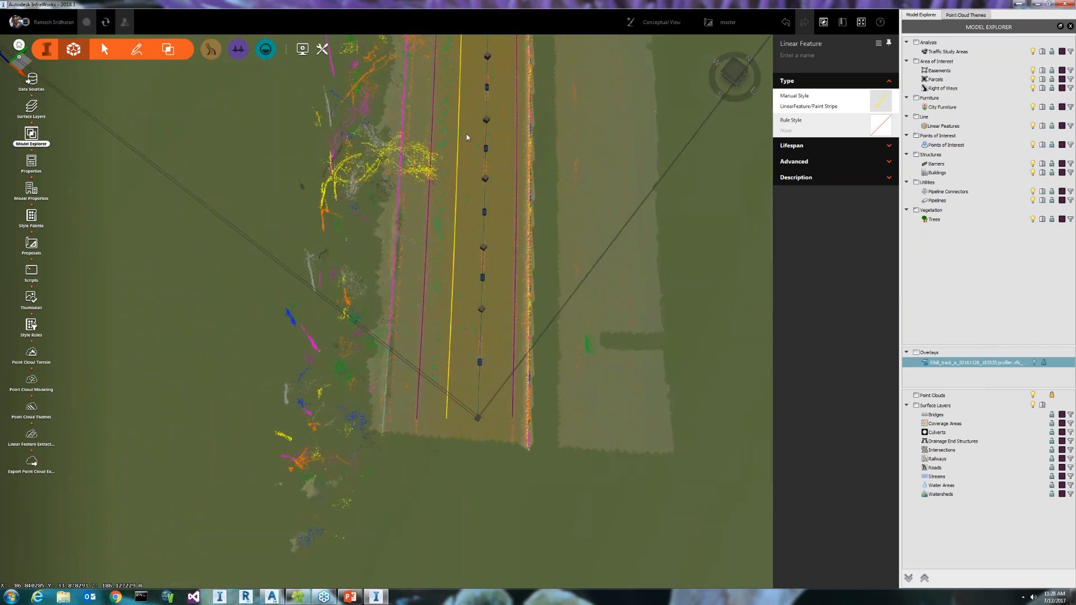
pyautogui.moveTo(466, 137); pyautogui.dragTo(468, 393)
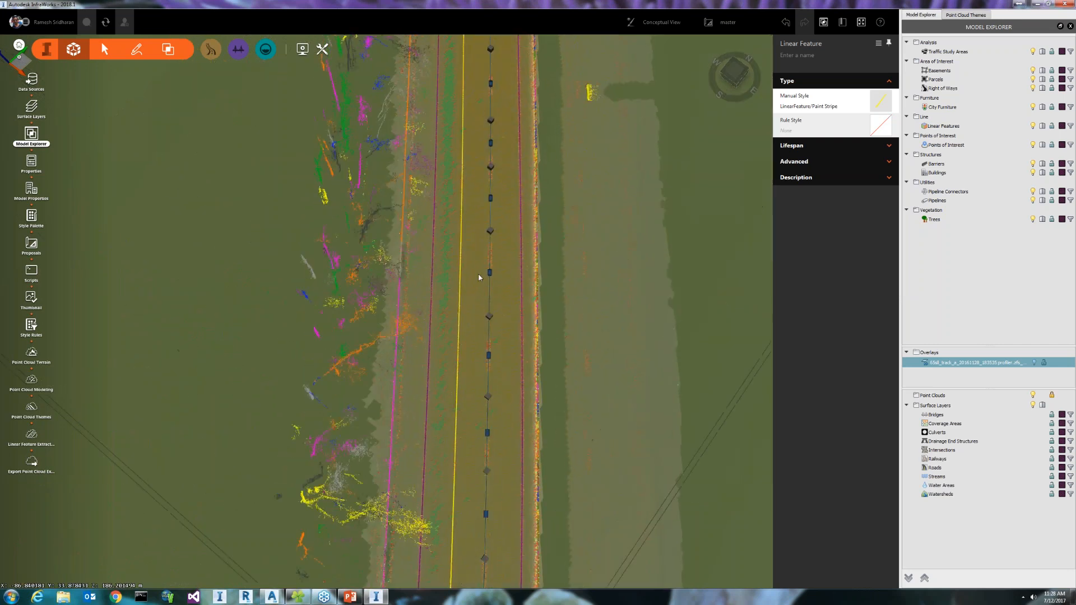
pyautogui.scroll(-6, 479, 274)
pyautogui.moveTo(500, 210); pyautogui.dragTo(549, 426)
pyautogui.moveTo(563, 276); pyautogui.dragTo(557, 168)
pyautogui.scroll(2, 483, 329)
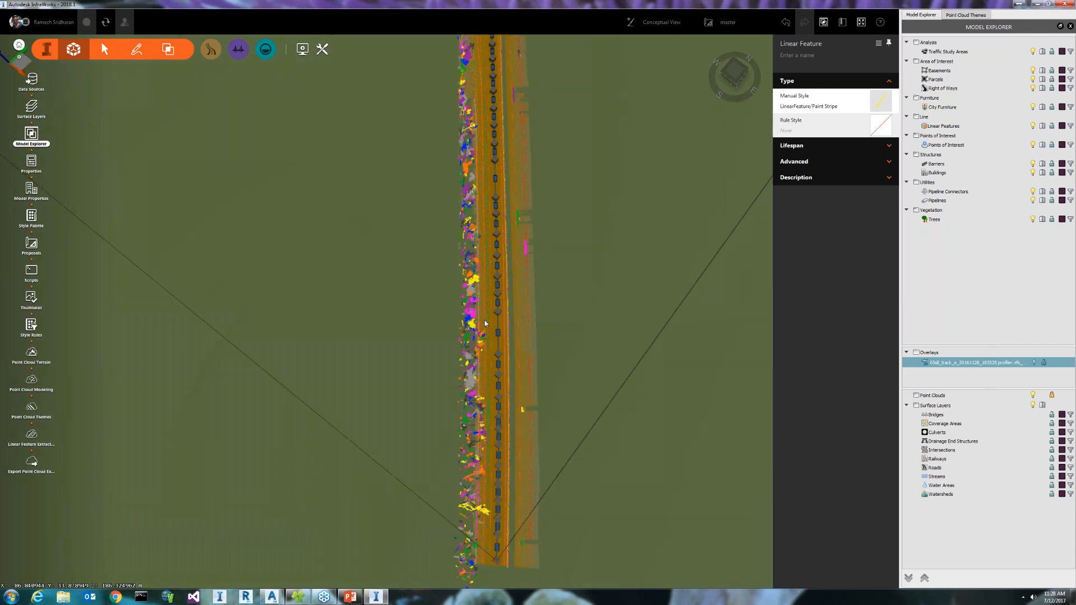
pyautogui.scroll(4, 484, 321)
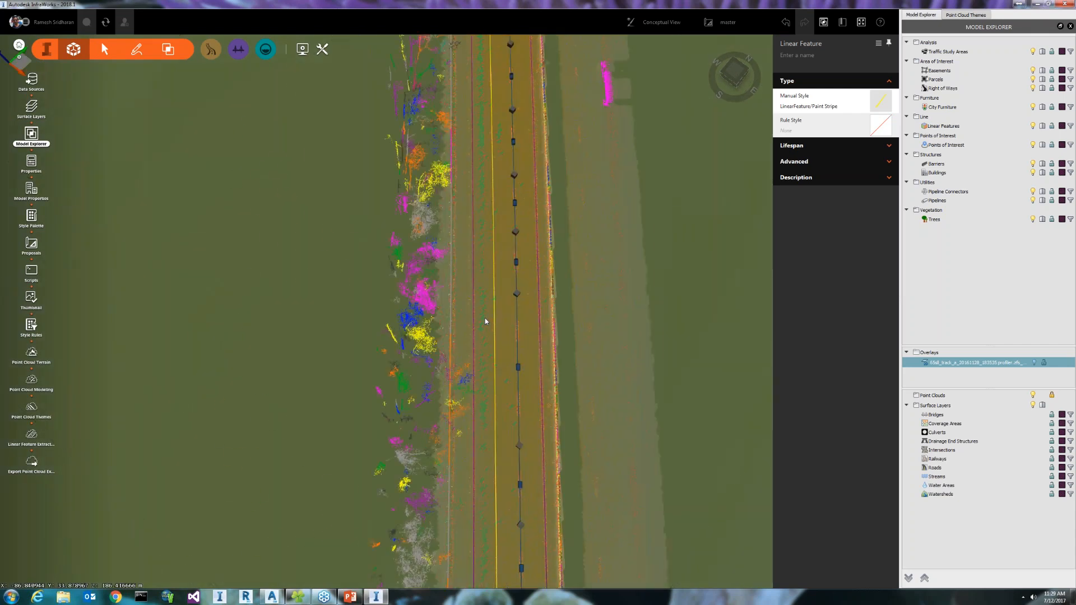
pyautogui.scroll(2, 486, 321)
pyautogui.moveTo(486, 321); pyautogui.dragTo(461, 470, button='middle')
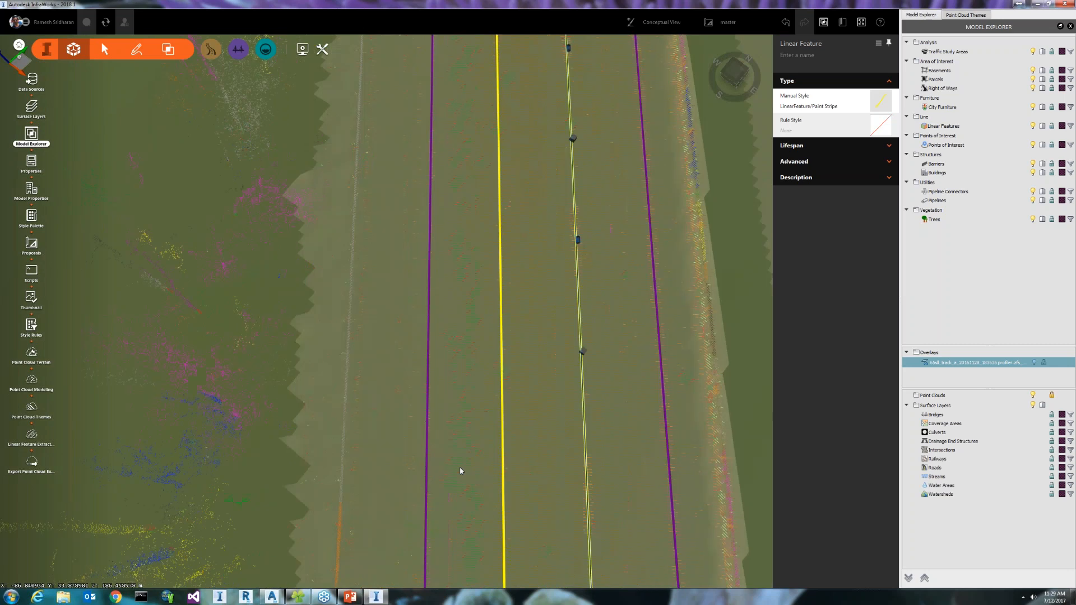
pyautogui.moveTo(504, 84); pyautogui.dragTo(489, 380, button='middle')
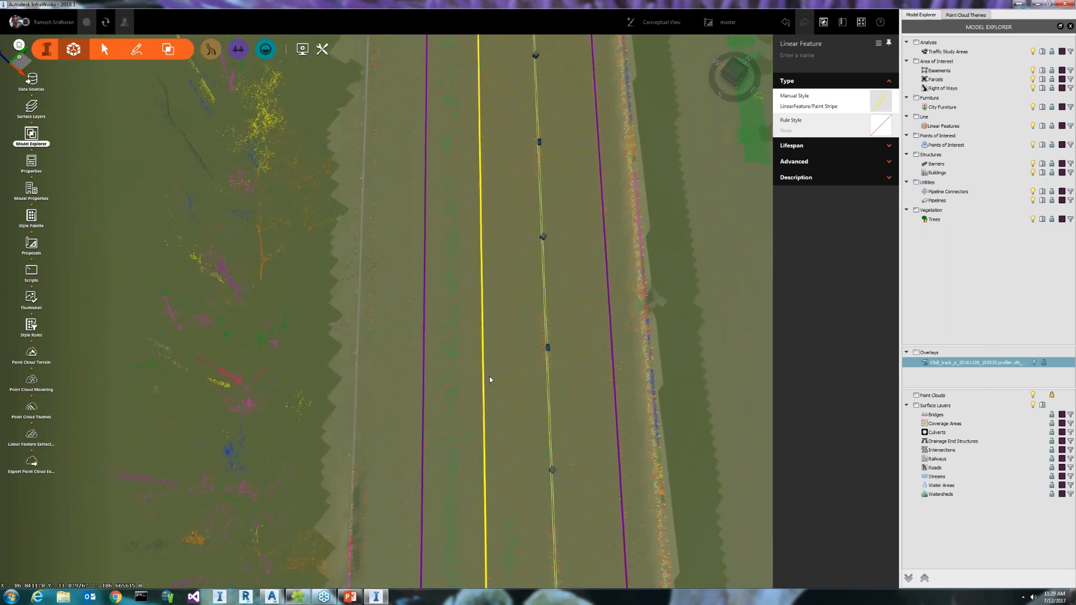
pyautogui.moveTo(504, 211); pyautogui.dragTo(510, 455, button='middle')
pyautogui.moveTo(522, 62); pyautogui.dragTo(504, 536, button='middle')
pyautogui.moveTo(489, 121); pyautogui.dragTo(392, 140, button='middle')
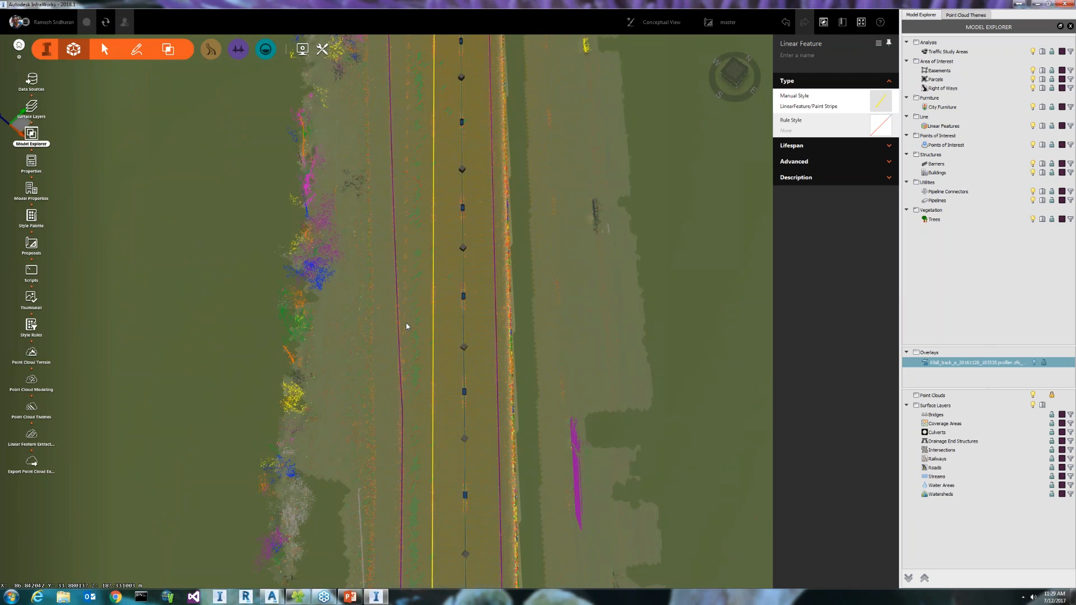
pyautogui.scroll(1, 407, 327)
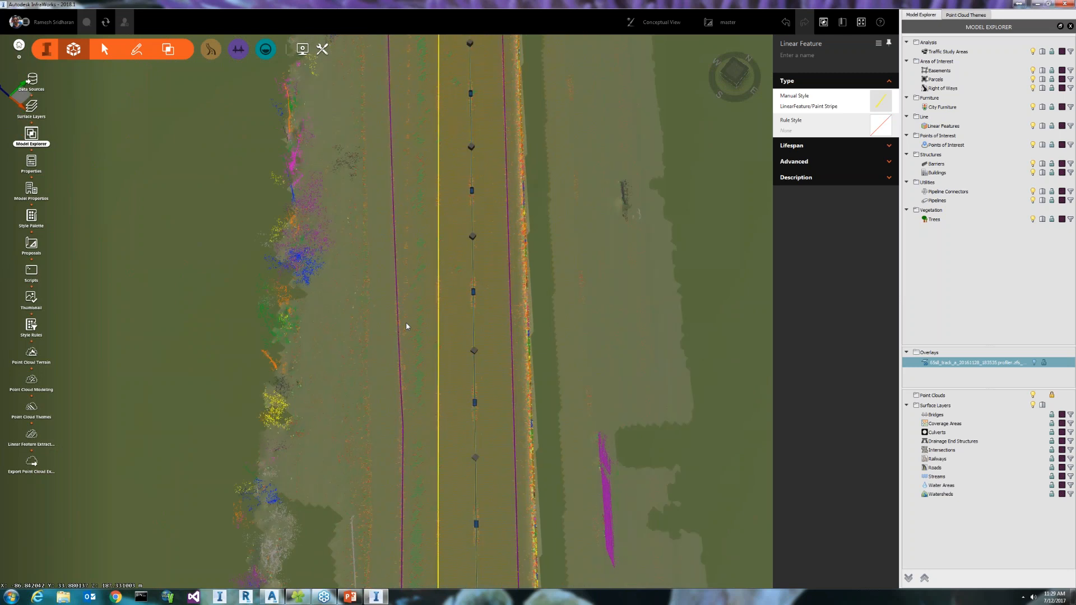
pyautogui.scroll(2, 407, 327)
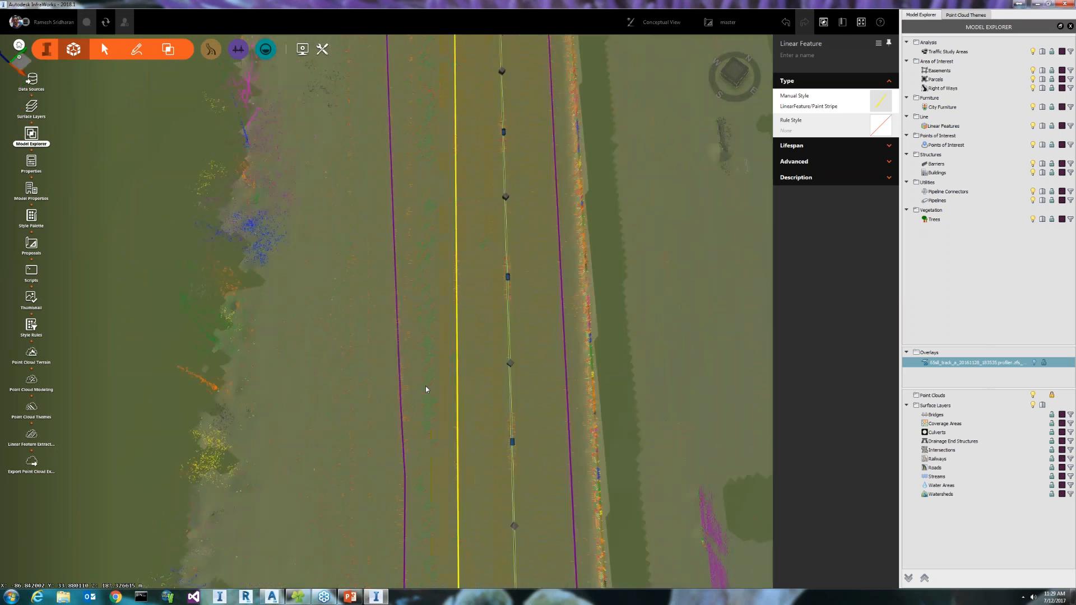
# - Automatically extract a Paint Stripe feature from two points on the additional dashed line beside the outer pavement edge's bend
pyautogui.click(34, 438)
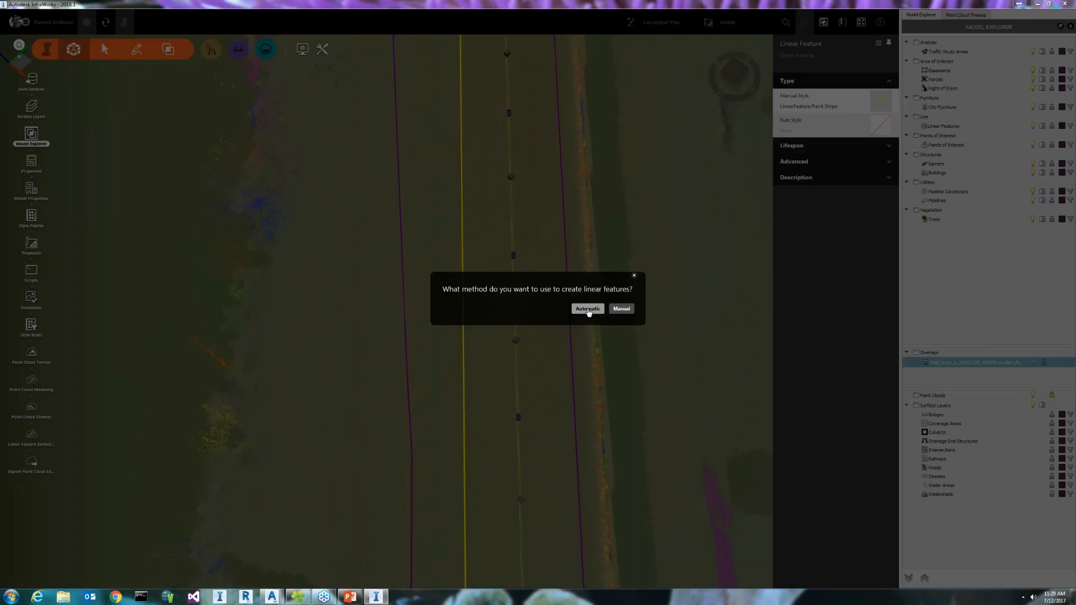
pyautogui.click(588, 309)
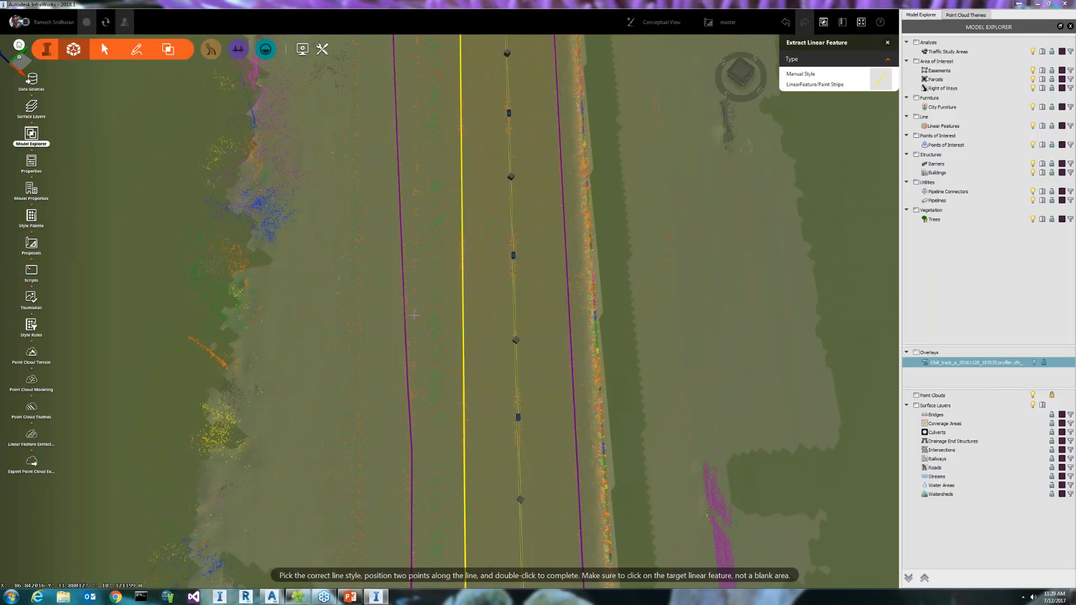
pyautogui.click(414, 313)
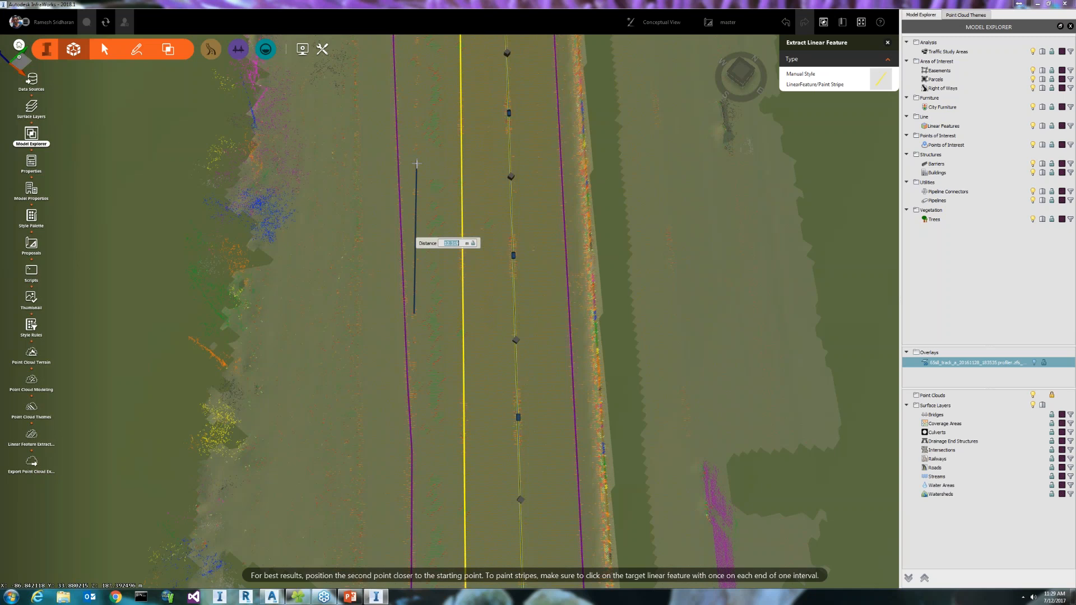
pyautogui.click(417, 166)
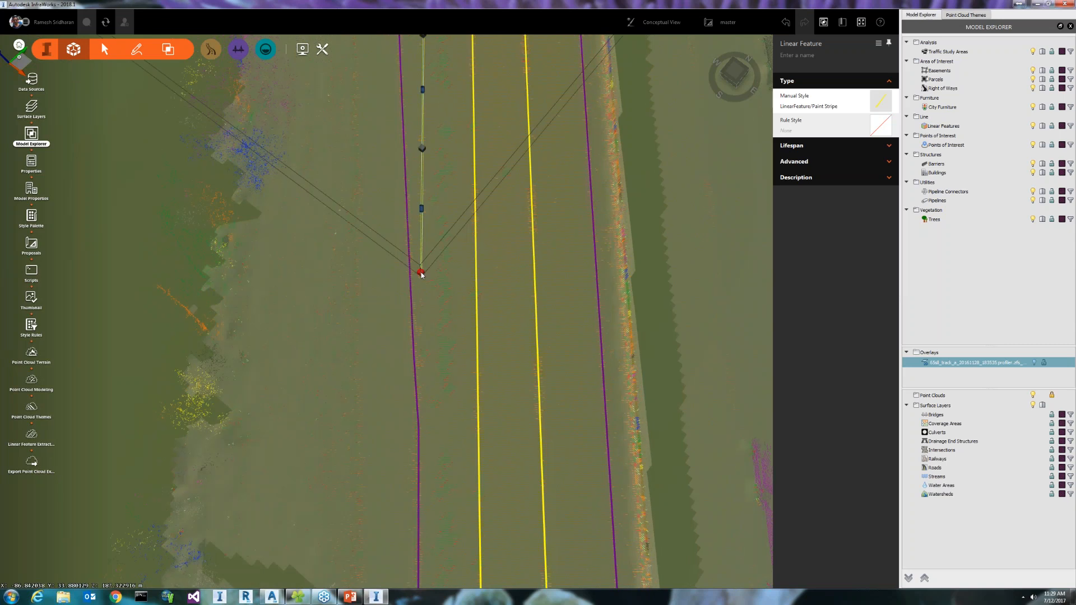
pyautogui.click(420, 274)
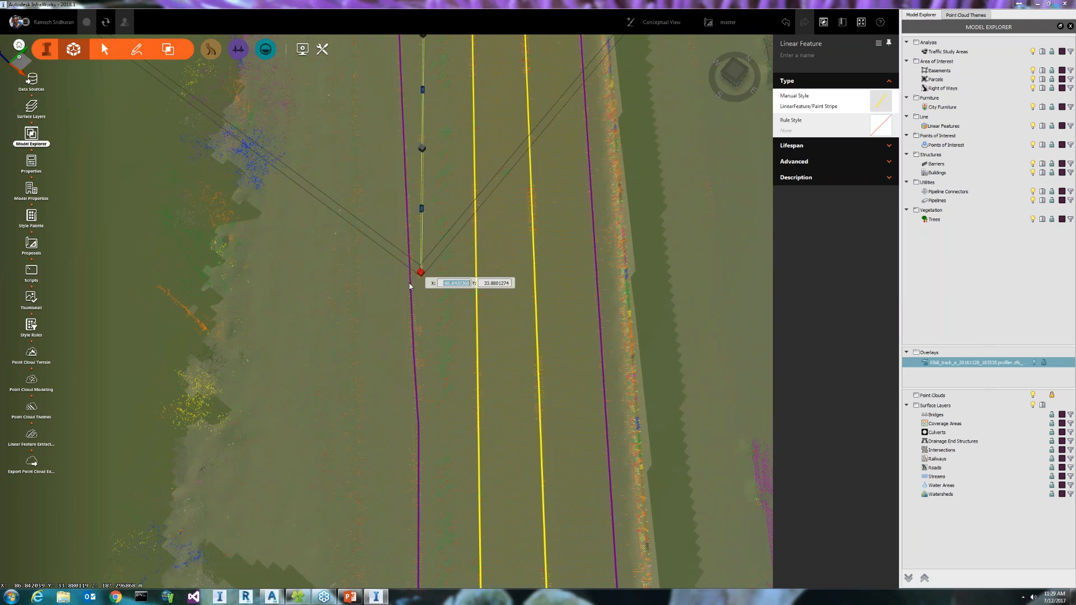
pyautogui.click(411, 286)
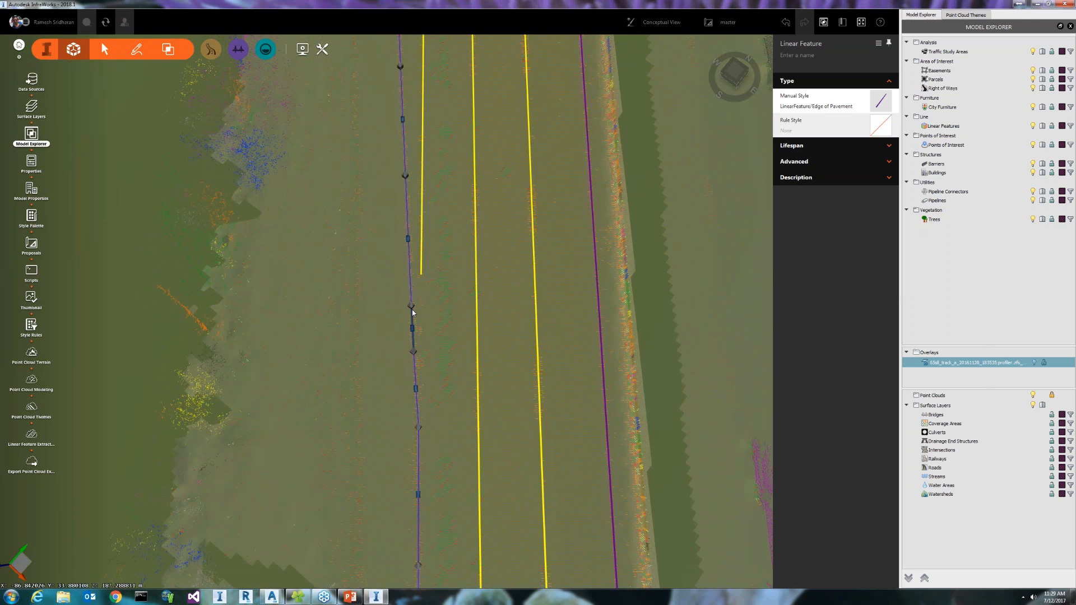
pyautogui.rightClick(417, 407)
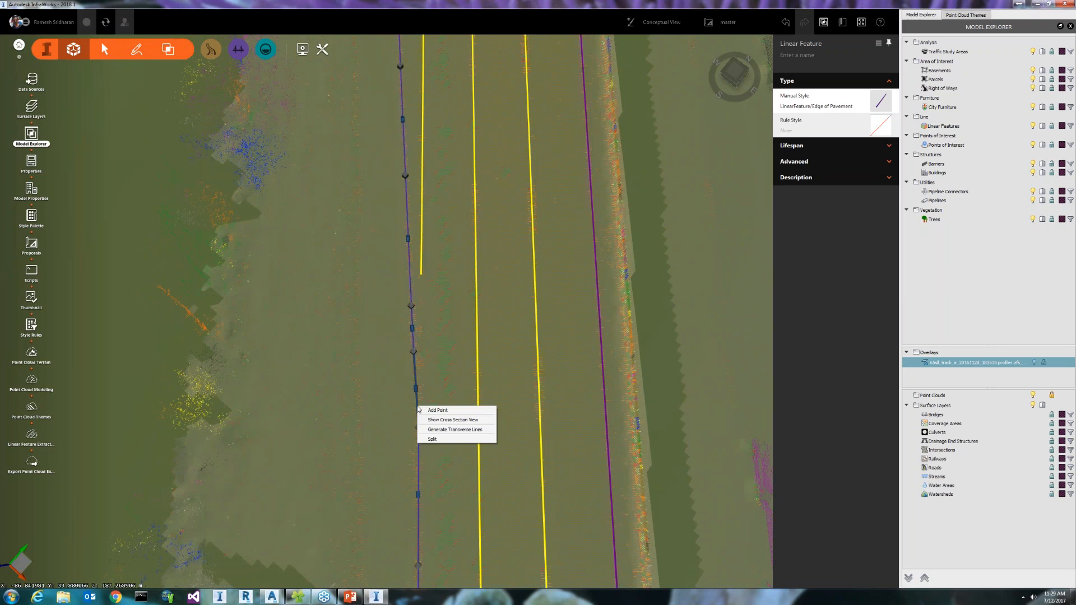
pyautogui.click(434, 362)
pyautogui.click(434, 361)
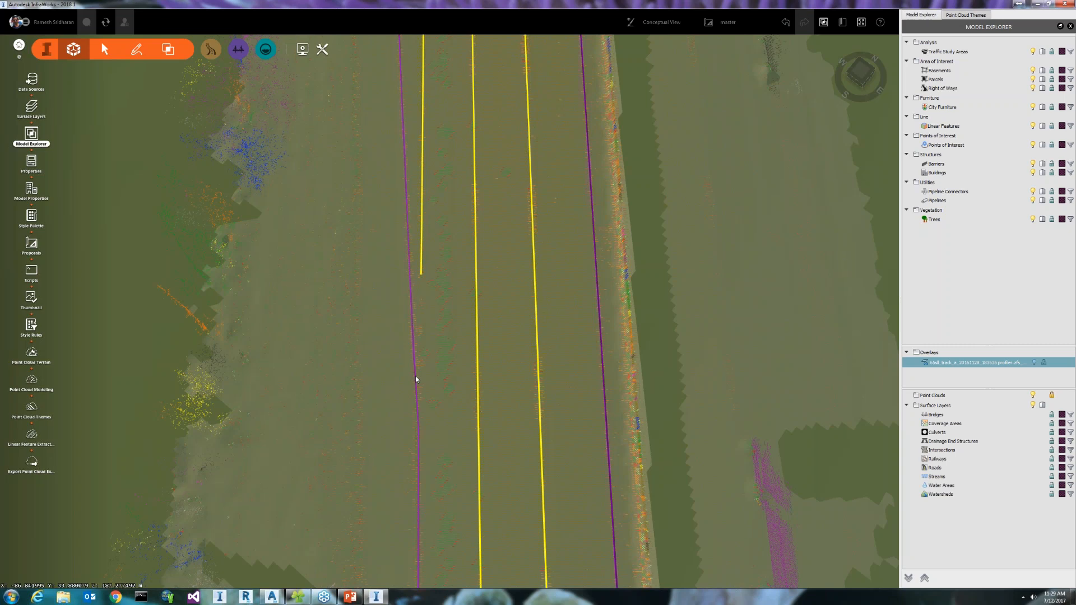
pyautogui.click(415, 379)
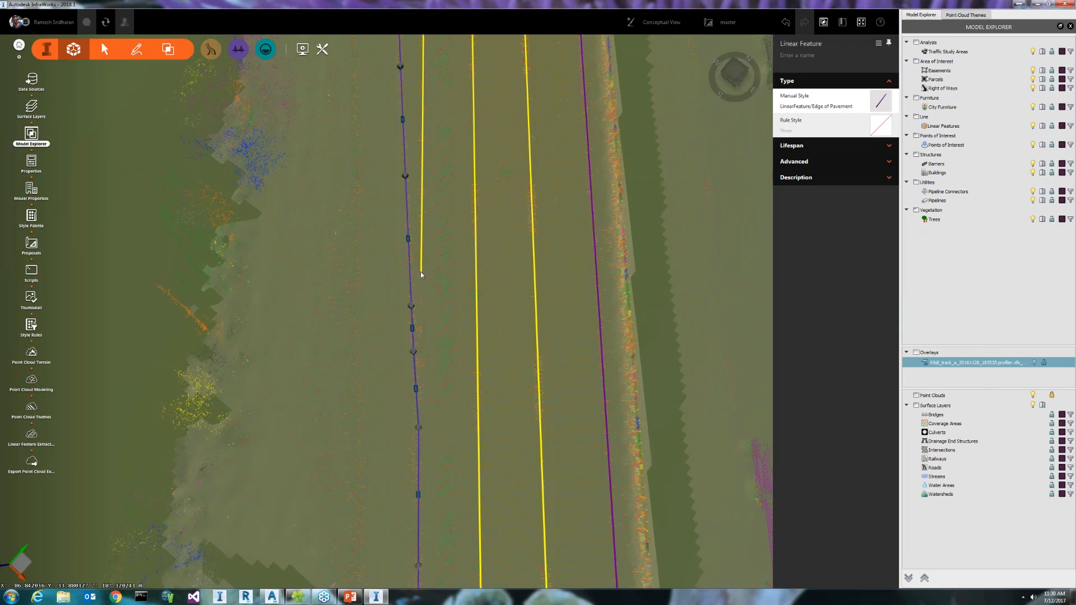
# - Extend the near end of the new Paint Stripe to meet the outer Edge of Pavement feature at its bend
pyautogui.click(421, 268)
pyautogui.moveTo(422, 268); pyautogui.dragTo(422, 430)
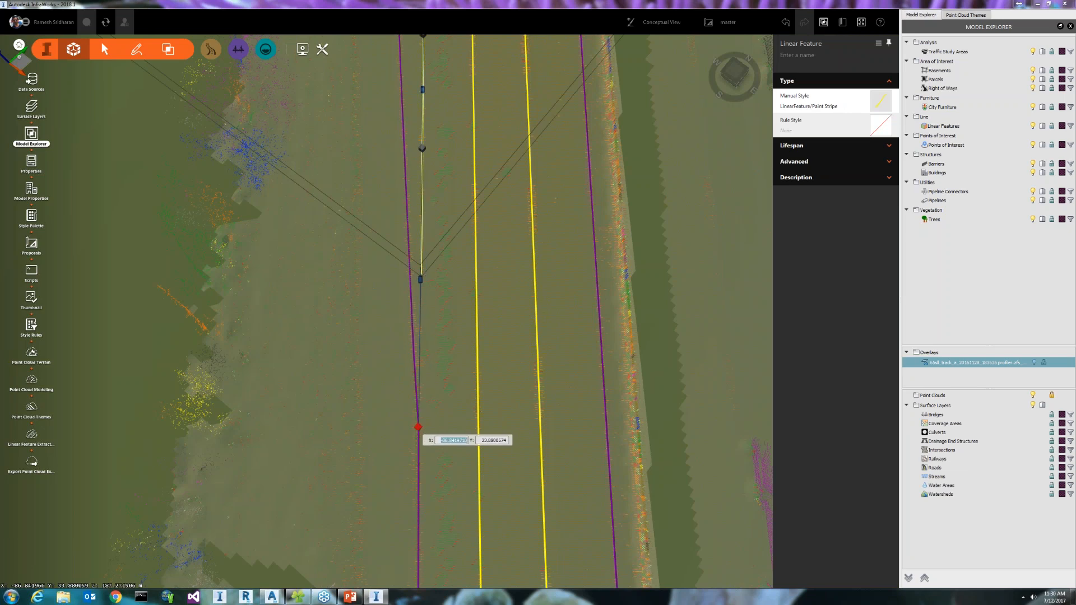
pyautogui.moveTo(422, 429); pyautogui.dragTo(424, 430)
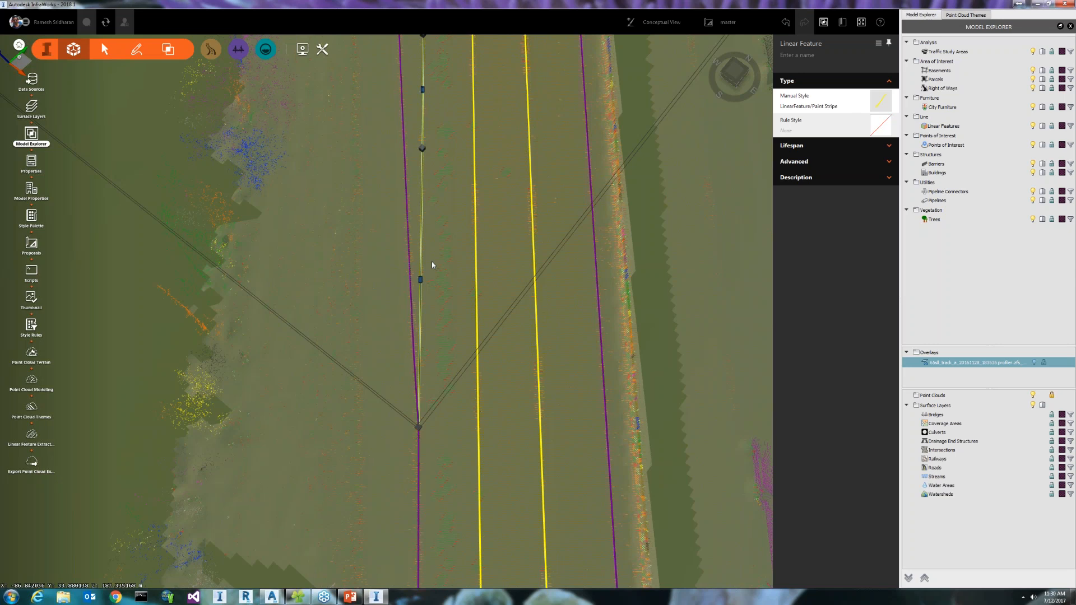
# - Follow the new Paint Stripe feature along the corridor to its far end and back to the near end, checking its alignment
pyautogui.scroll(-1, 445, 258)
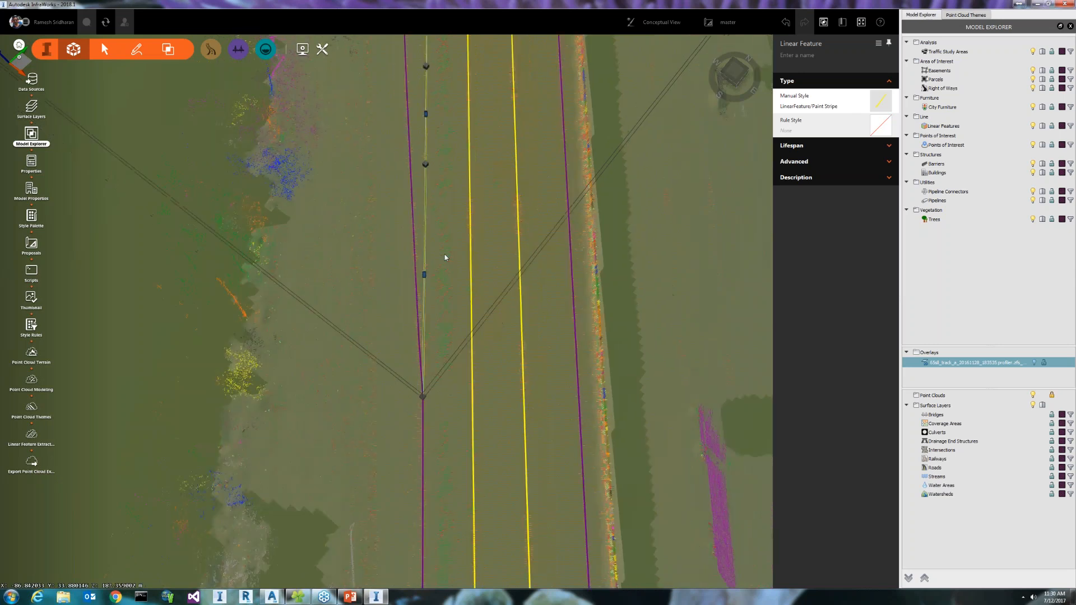
pyautogui.scroll(-1, 496, 270)
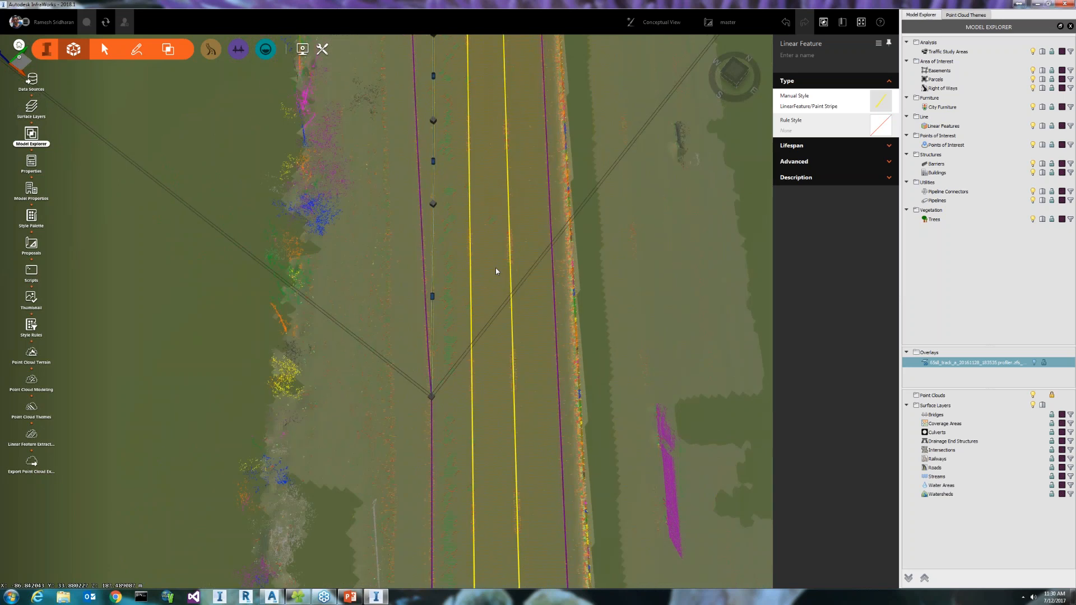
pyautogui.moveTo(495, 268); pyautogui.dragTo(466, 506, button='middle')
pyautogui.moveTo(449, 68)
pyautogui.mouseDown(button='middle')
pyautogui.moveTo(430, 186)
pyautogui.moveTo(405, 249)
pyautogui.moveTo(381, 150)
pyautogui.moveTo(336, 402)
pyautogui.moveTo(438, 415)
pyautogui.mouseUp(button='middle')
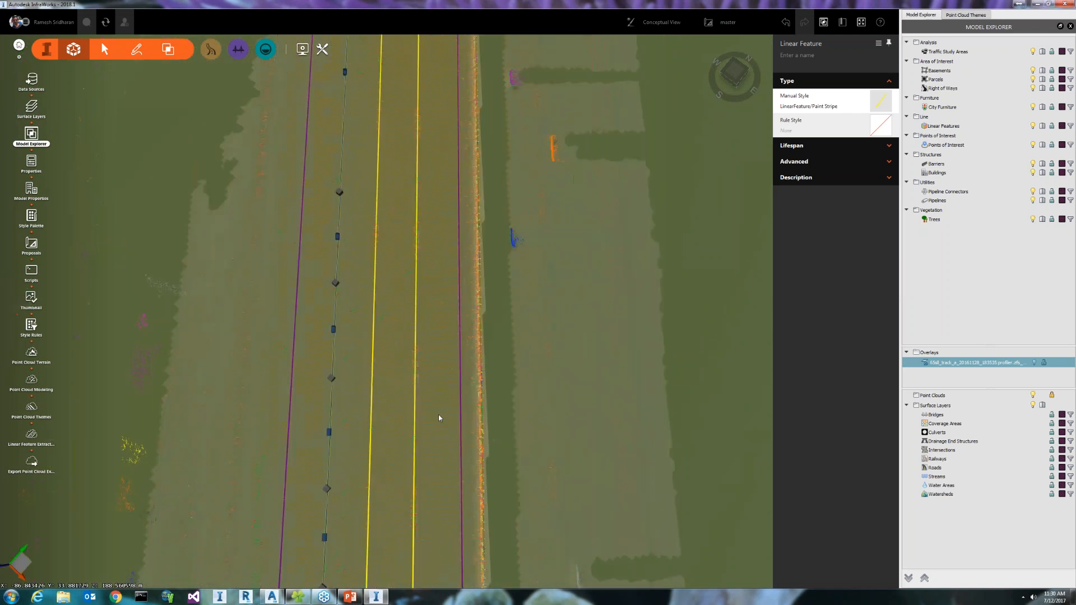
pyautogui.moveTo(389, 116); pyautogui.dragTo(374, 364, button='middle')
pyautogui.moveTo(397, 114); pyautogui.dragTo(361, 516, button='middle')
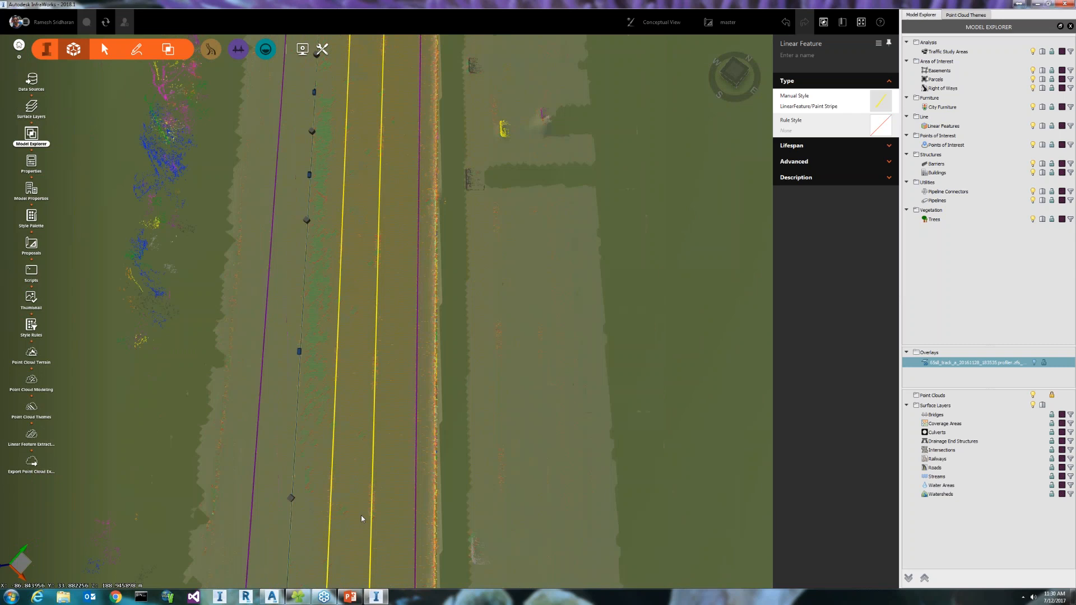
pyautogui.scroll(-3, 361, 515)
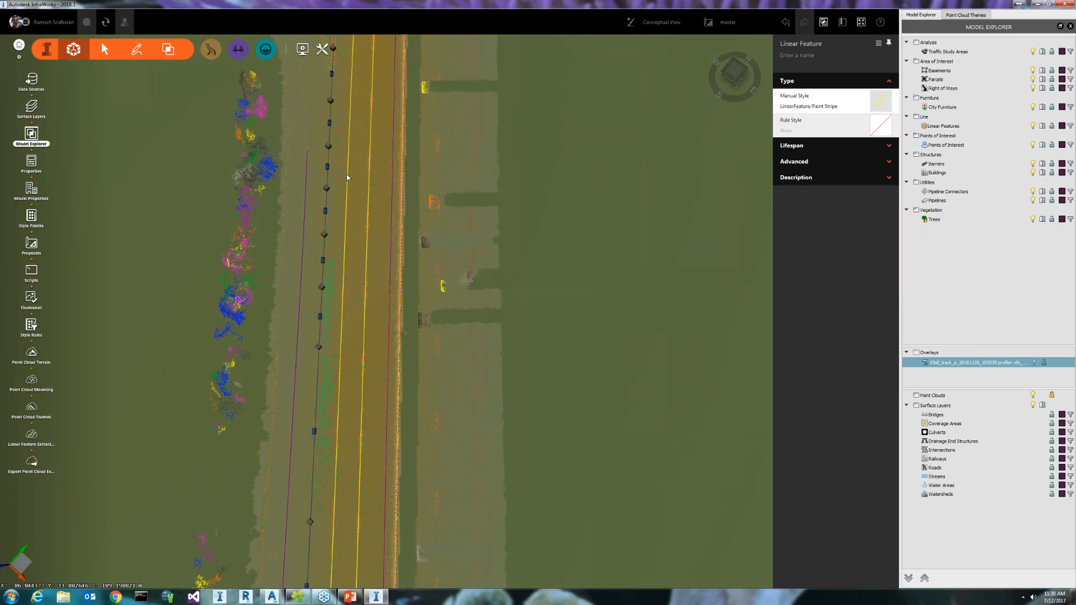
pyautogui.moveTo(347, 177); pyautogui.dragTo(357, 380, button='middle')
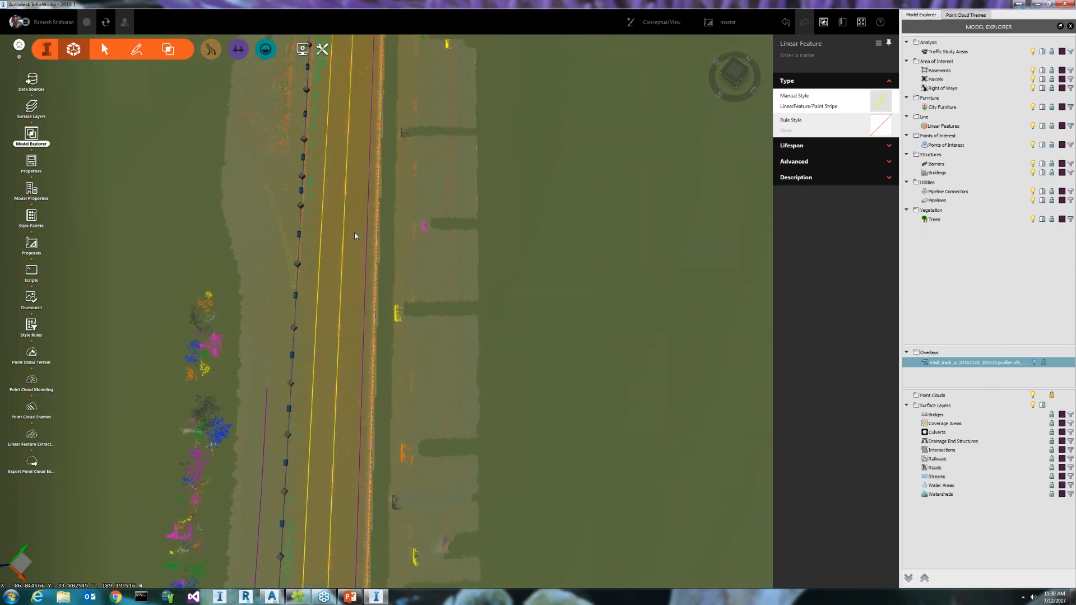
pyautogui.moveTo(354, 236); pyautogui.dragTo(375, 324, button='middle')
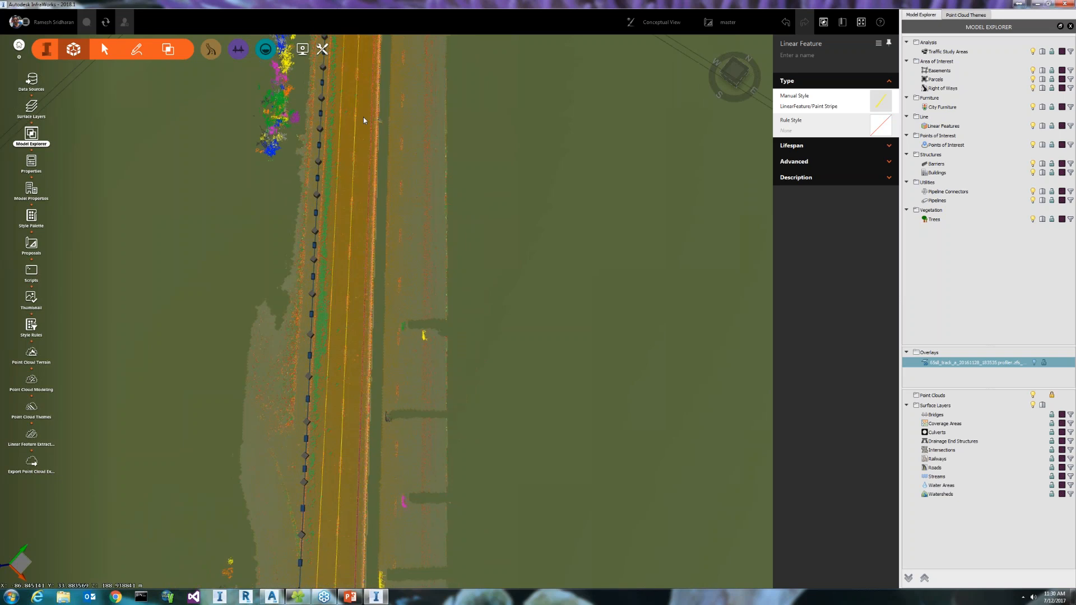
pyautogui.moveTo(363, 117); pyautogui.dragTo(381, 457, button='right')
pyautogui.moveTo(432, 161); pyautogui.dragTo(430, 238, button='right')
pyautogui.scroll(1, 408, 161)
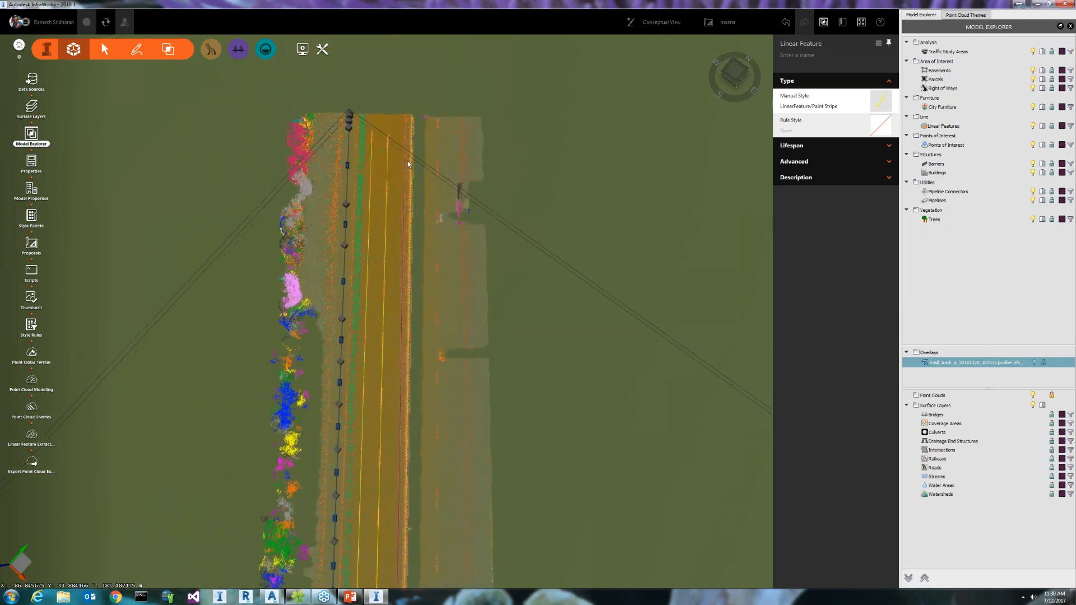
pyautogui.scroll(5, 408, 160)
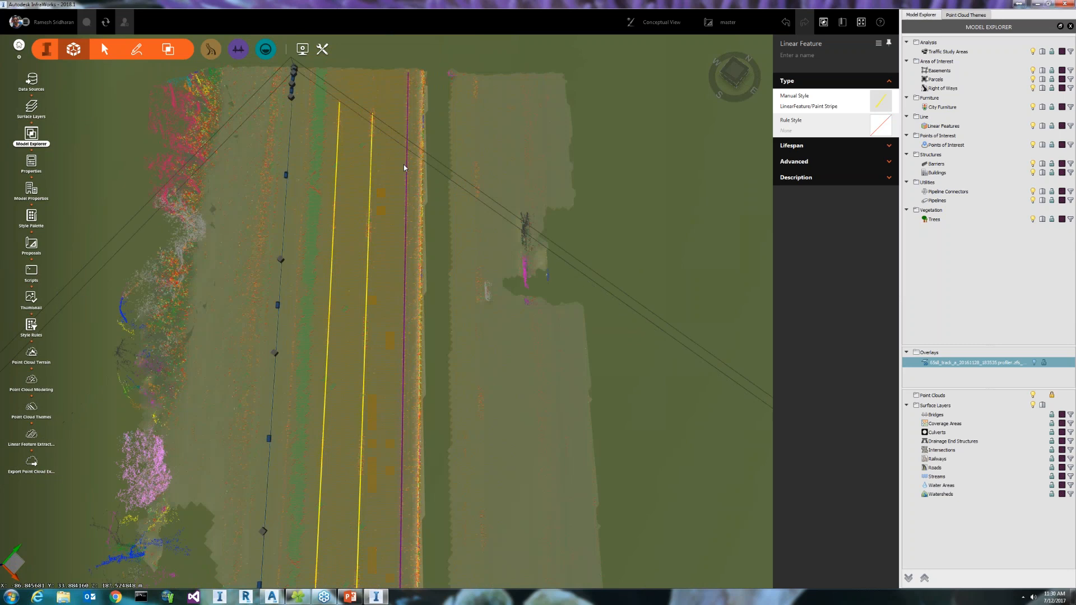
pyautogui.scroll(-5, 392, 226)
pyautogui.moveTo(379, 340); pyautogui.dragTo(395, 99, button='right')
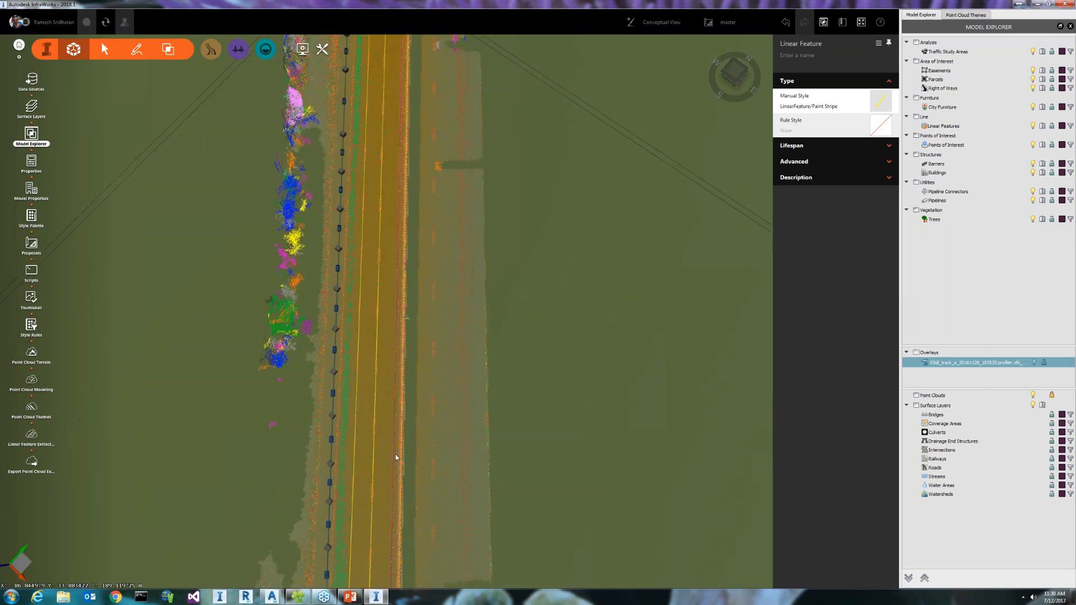
pyautogui.moveTo(395, 454); pyautogui.dragTo(448, 72, button='right')
pyautogui.moveTo(412, 426); pyautogui.dragTo(423, 98, button='right')
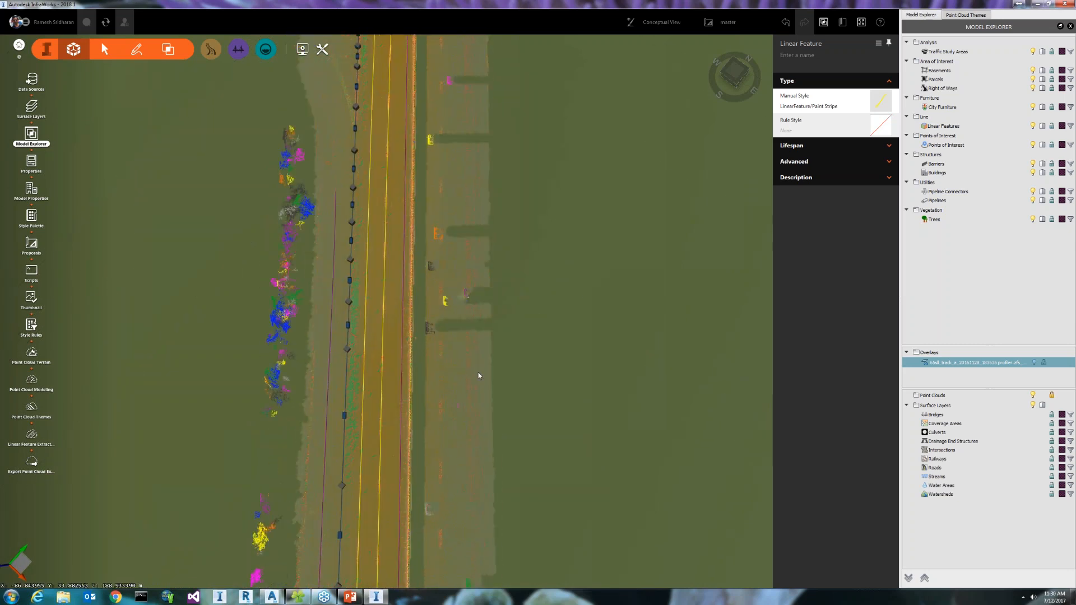
pyautogui.moveTo(479, 466); pyautogui.dragTo(463, 298, button='right')
pyautogui.moveTo(414, 577); pyautogui.dragTo(424, 361, button='right')
pyautogui.moveTo(427, 521); pyautogui.dragTo(470, 221, button='right')
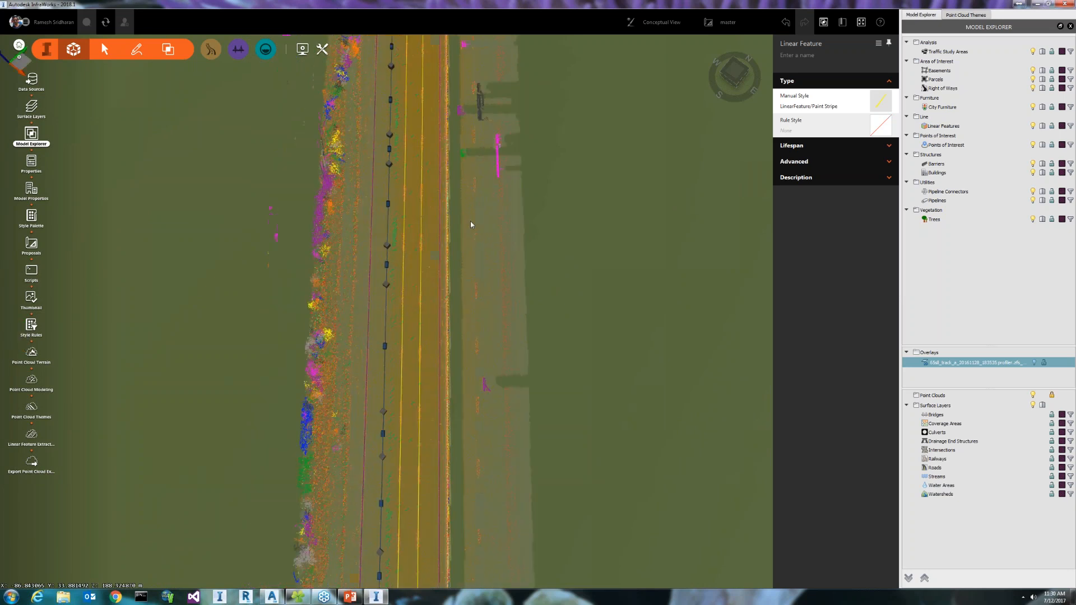
pyautogui.scroll(-5, 471, 252)
pyautogui.moveTo(475, 494); pyautogui.dragTo(454, 328, button='right')
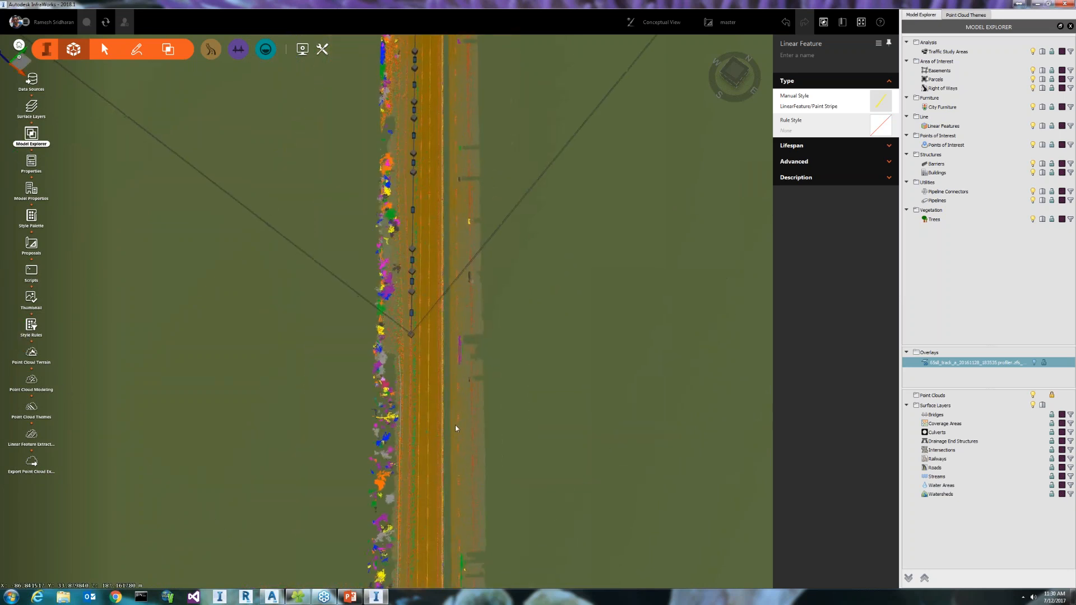
pyautogui.moveTo(456, 425); pyautogui.dragTo(479, 329, button='right')
pyautogui.moveTo(483, 462); pyautogui.dragTo(477, 216, button='right')
pyautogui.moveTo(474, 566); pyautogui.dragTo(469, 376, button='right')
# - Automatically extract a Paint Stripe feature from two points near the start of the separate parallel carriageway
pyautogui.scroll(4, 453, 357)
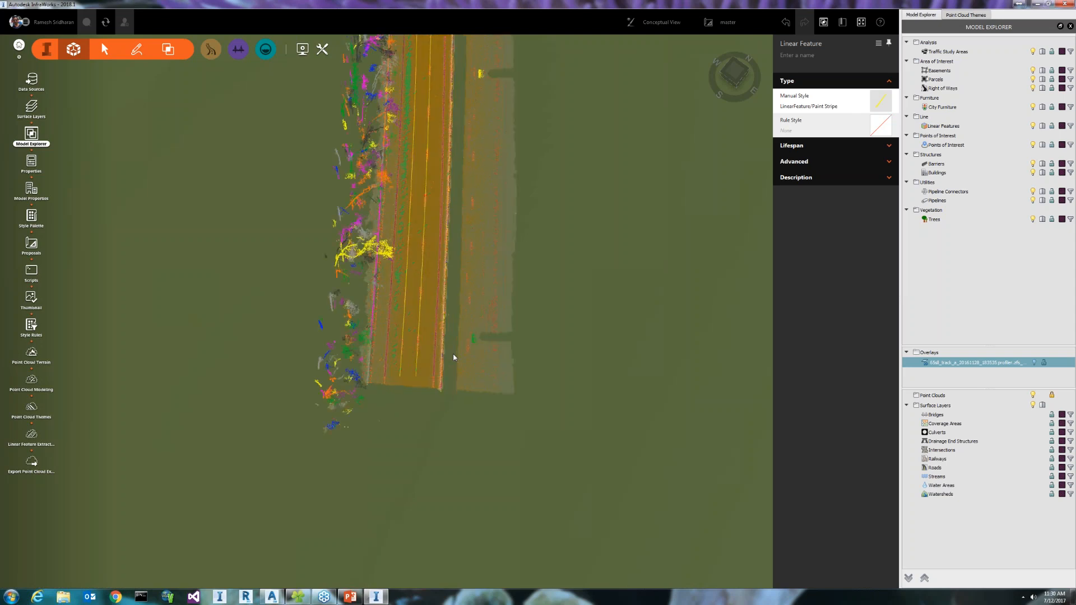
pyautogui.scroll(2, 459, 342)
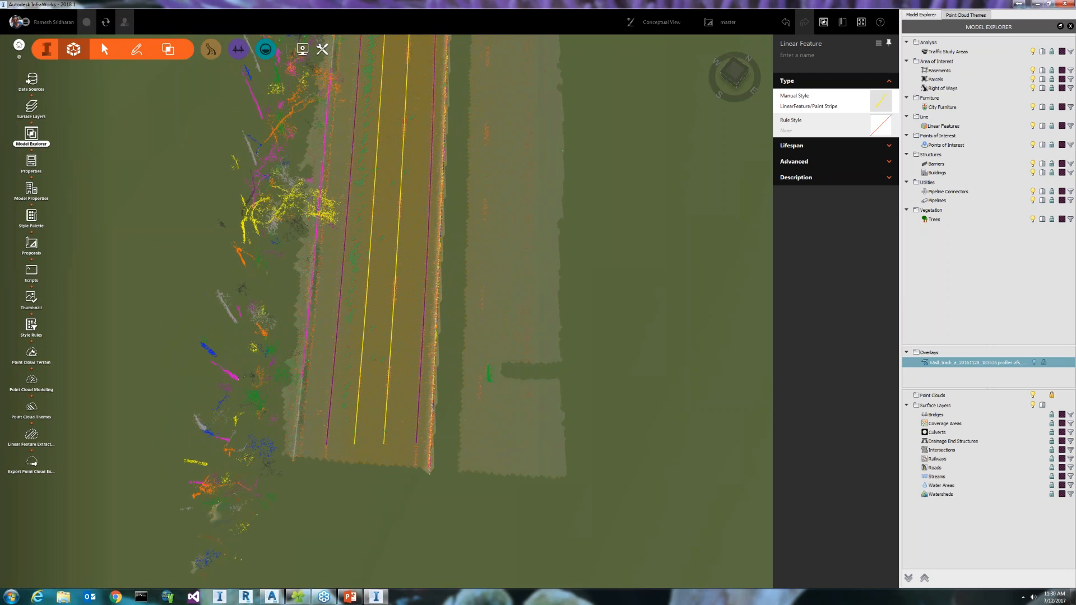
pyautogui.click(30, 433)
pyautogui.click(587, 309)
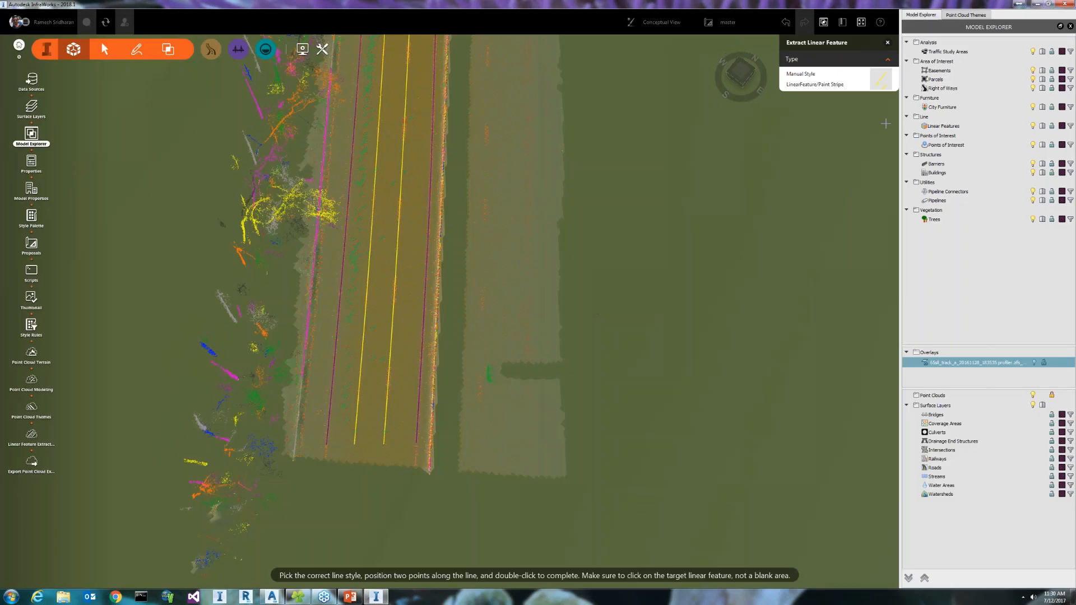
pyautogui.click(480, 399)
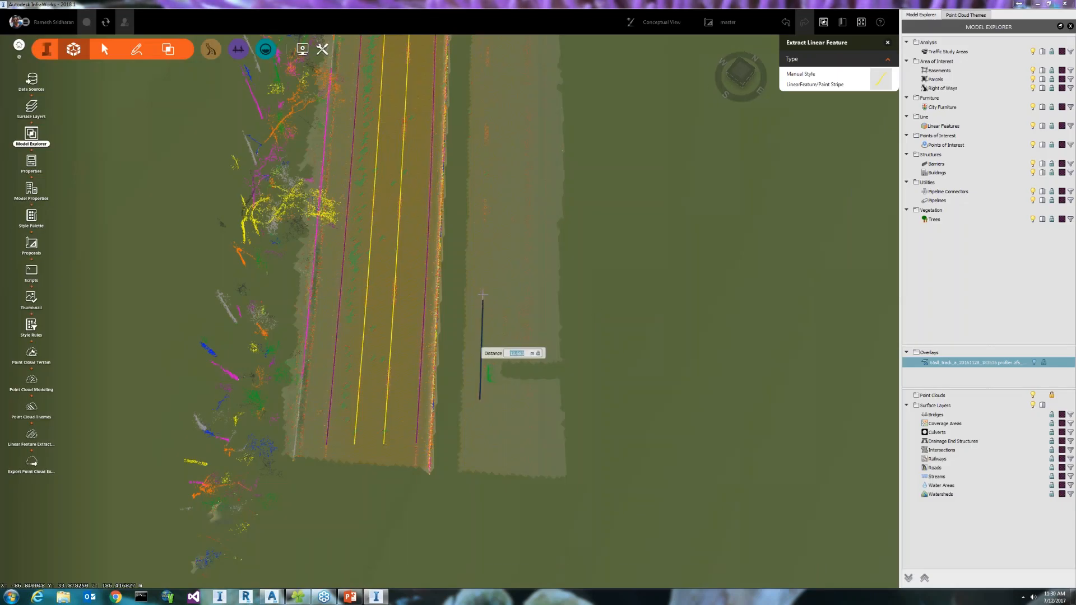
pyautogui.click(482, 292)
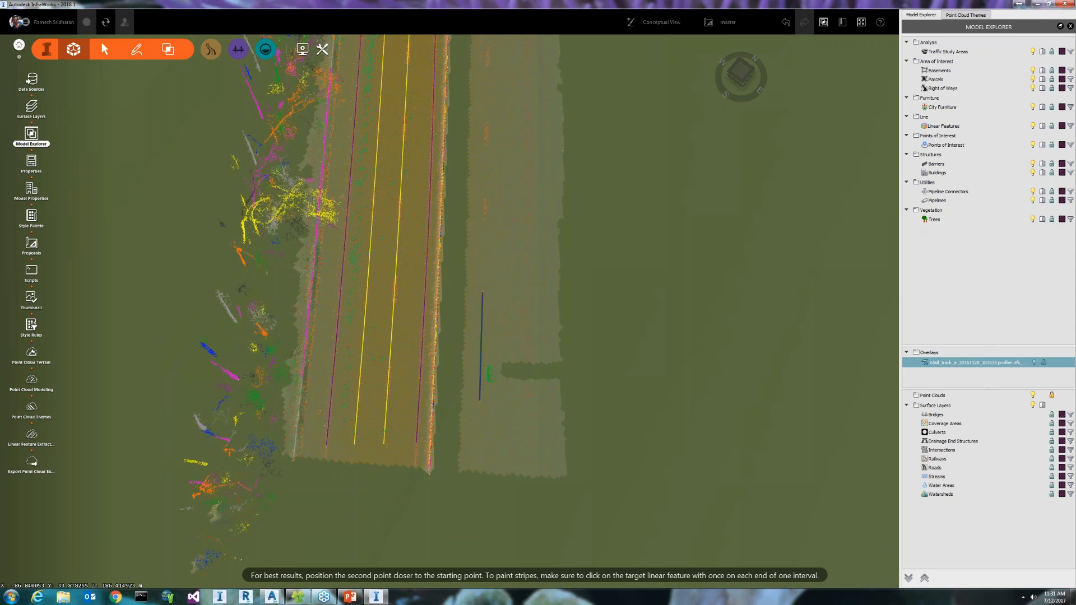
# - Examine the Paint Stripe extracted on the parallel carriageway up to the corridor's far end and back to its start
pyautogui.scroll(-5, 499, 267)
pyautogui.moveTo(504, 159)
pyautogui.mouseDown(button='middle')
pyautogui.moveTo(499, 329)
pyautogui.moveTo(476, 471)
pyautogui.moveTo(498, 473)
pyautogui.mouseUp(button='middle')
pyautogui.moveTo(512, 223); pyautogui.dragTo(519, 442, button='middle')
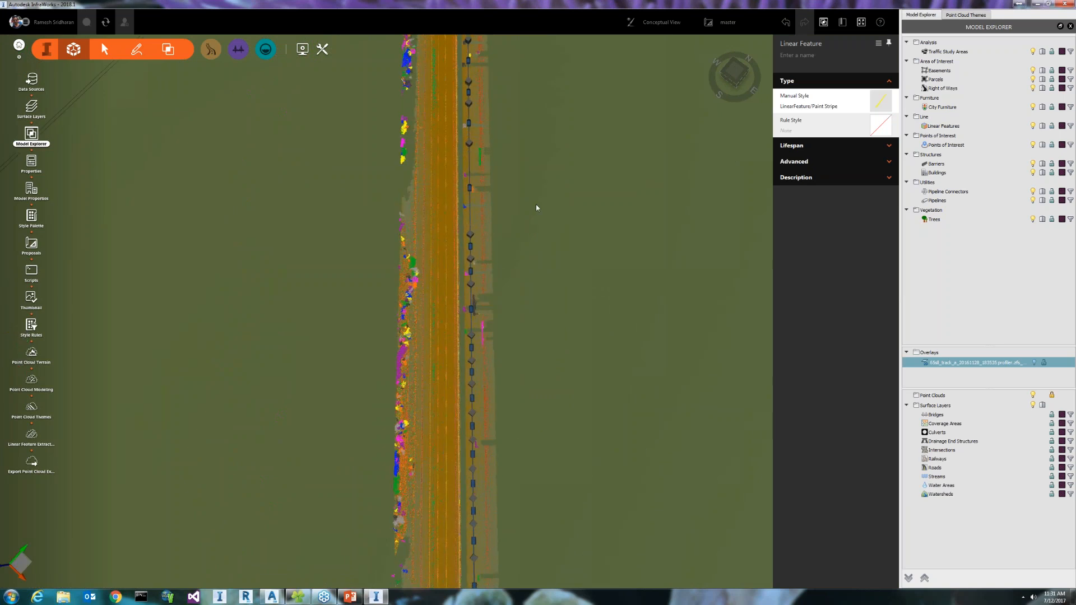
pyautogui.moveTo(536, 208); pyautogui.dragTo(509, 355, button='middle')
pyautogui.moveTo(478, 225); pyautogui.dragTo(477, 293, button='middle')
pyautogui.scroll(2, 476, 293)
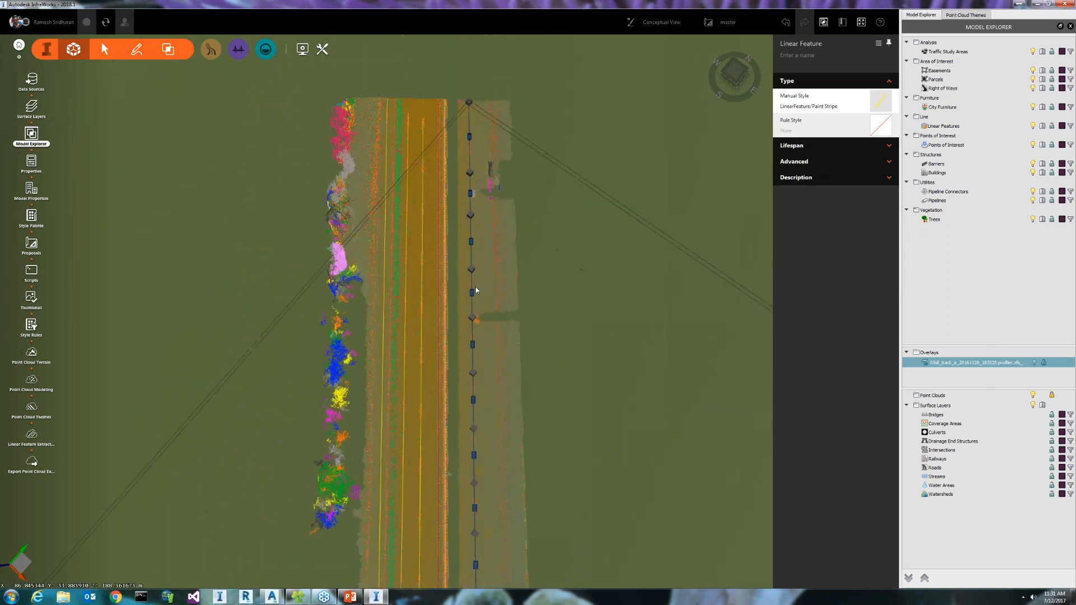
pyautogui.scroll(2, 475, 290)
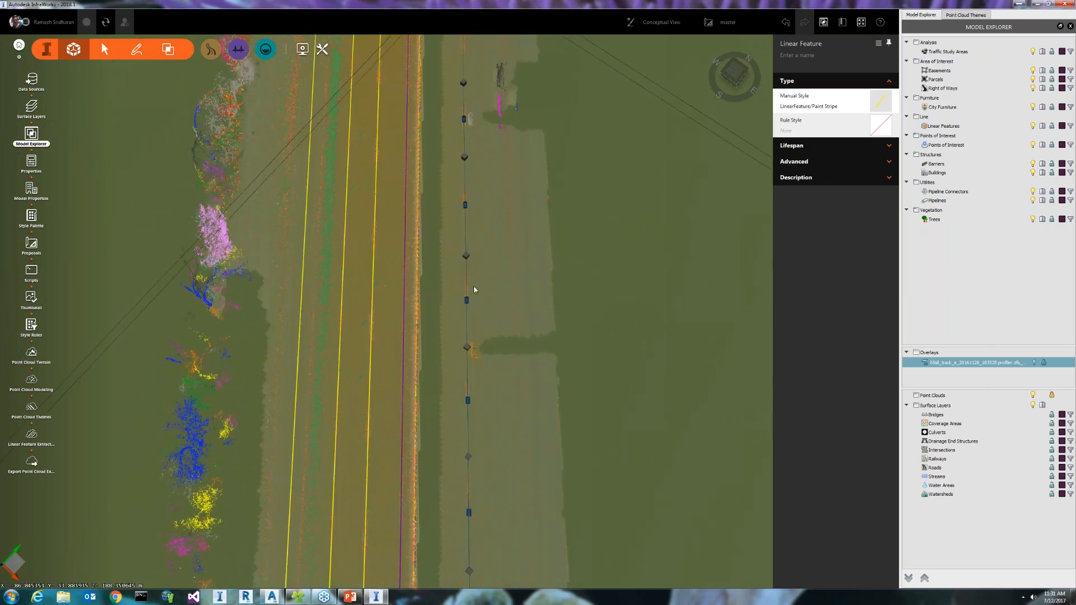
pyautogui.scroll(2, 469, 318)
pyautogui.scroll(-4, 489, 411)
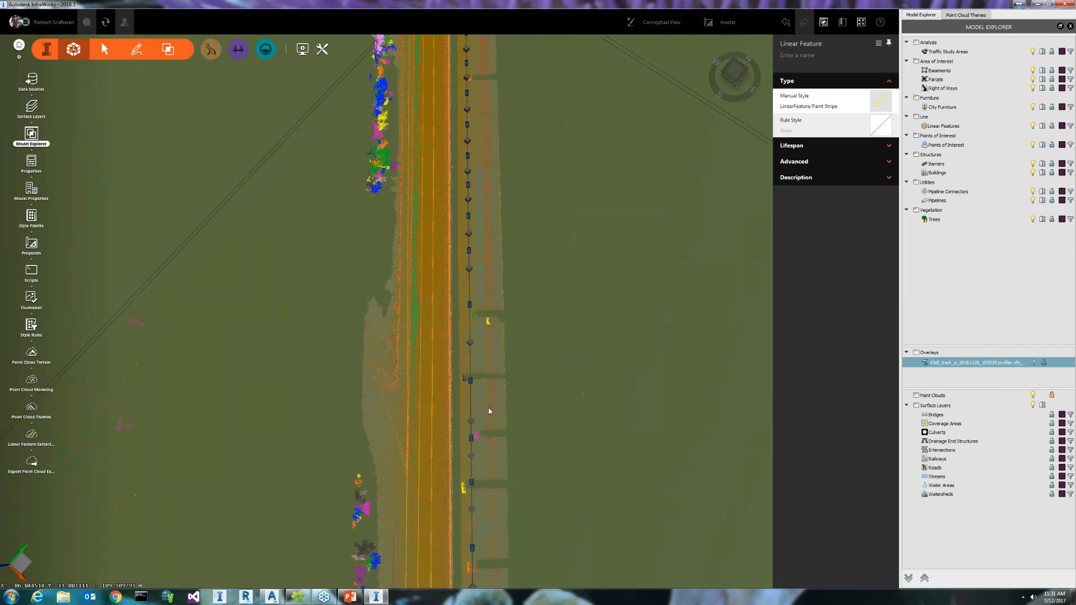
pyautogui.moveTo(489, 411)
pyautogui.mouseDown(button='middle')
pyautogui.moveTo(488, 126)
pyautogui.moveTo(465, 136)
pyautogui.mouseUp(button='middle')
pyautogui.moveTo(458, 378); pyautogui.dragTo(477, 133, button='middle')
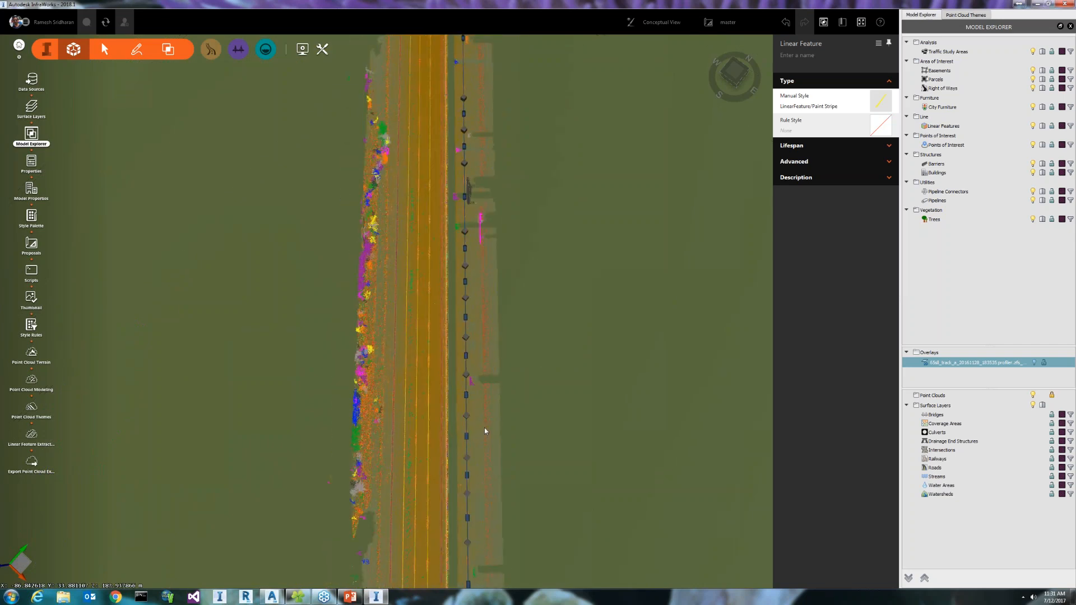
pyautogui.moveTo(471, 405); pyautogui.dragTo(508, 227, button='middle')
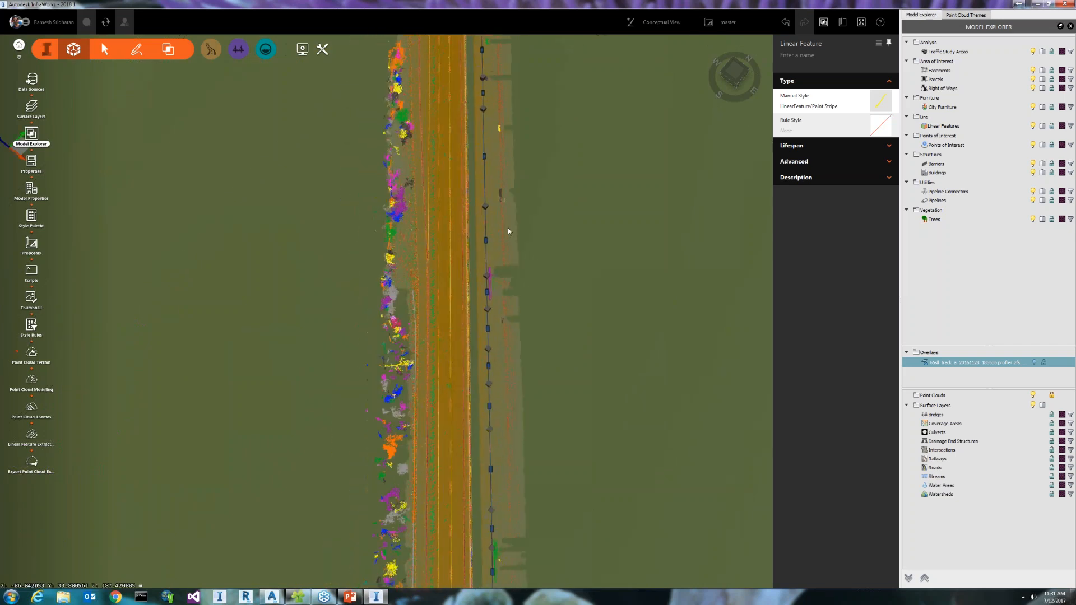
pyautogui.moveTo(503, 442); pyautogui.dragTo(511, 360, button='middle')
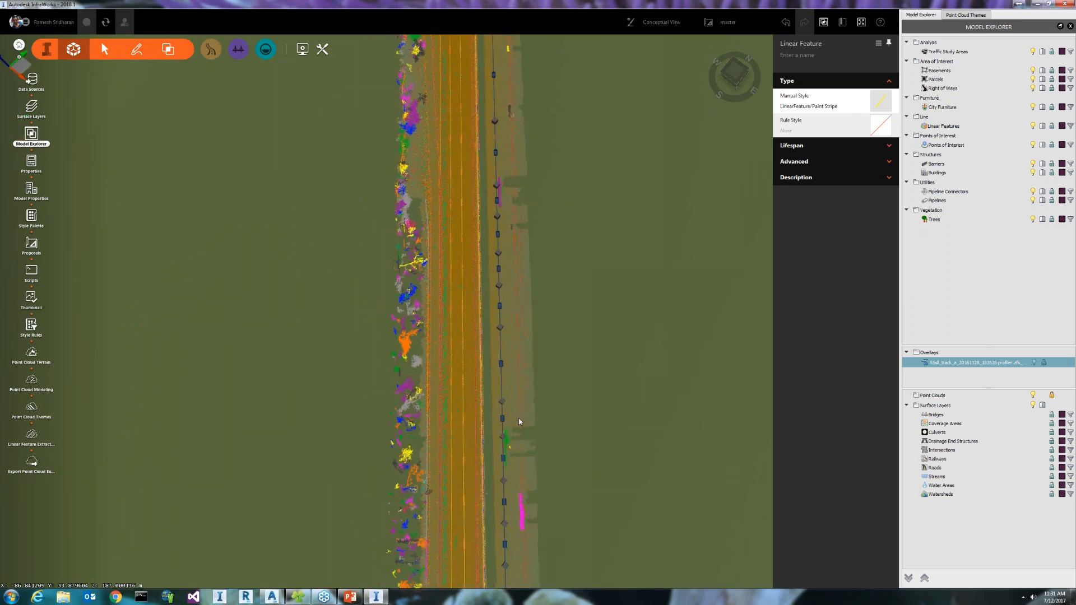
pyautogui.moveTo(519, 424); pyautogui.dragTo(516, 328, button='middle')
pyautogui.moveTo(512, 482)
pyautogui.mouseDown(button='middle')
pyautogui.moveTo(515, 182)
pyautogui.moveTo(528, 306)
pyautogui.mouseUp(button='middle')
# - Show the cross section view of the Edge of Pavement feature next to the barrier near its near end, clear of the road lines
pyautogui.scroll(4, 474, 355)
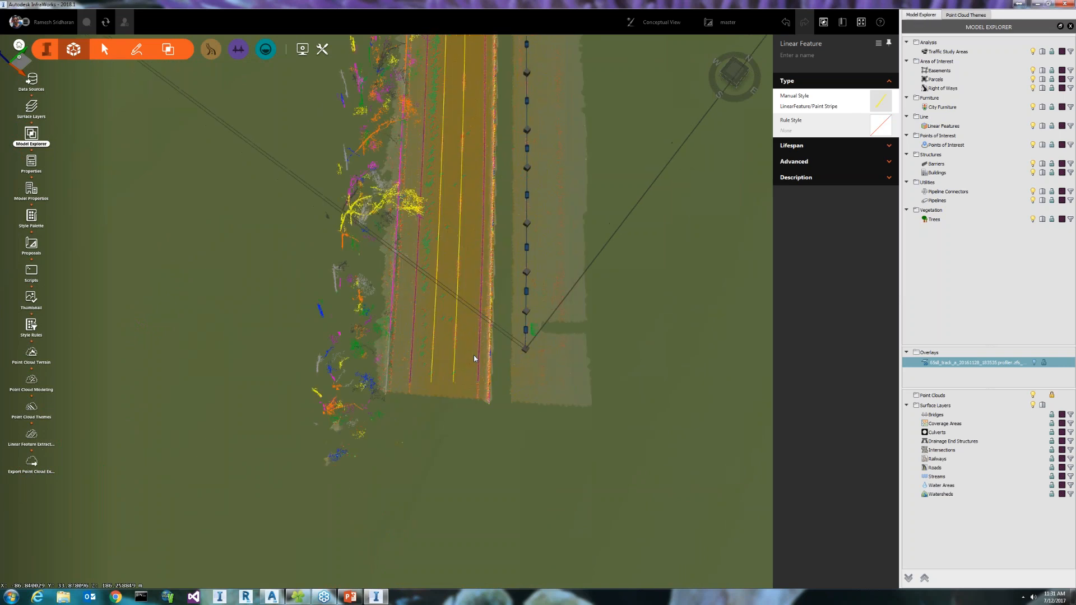
pyautogui.scroll(3, 470, 363)
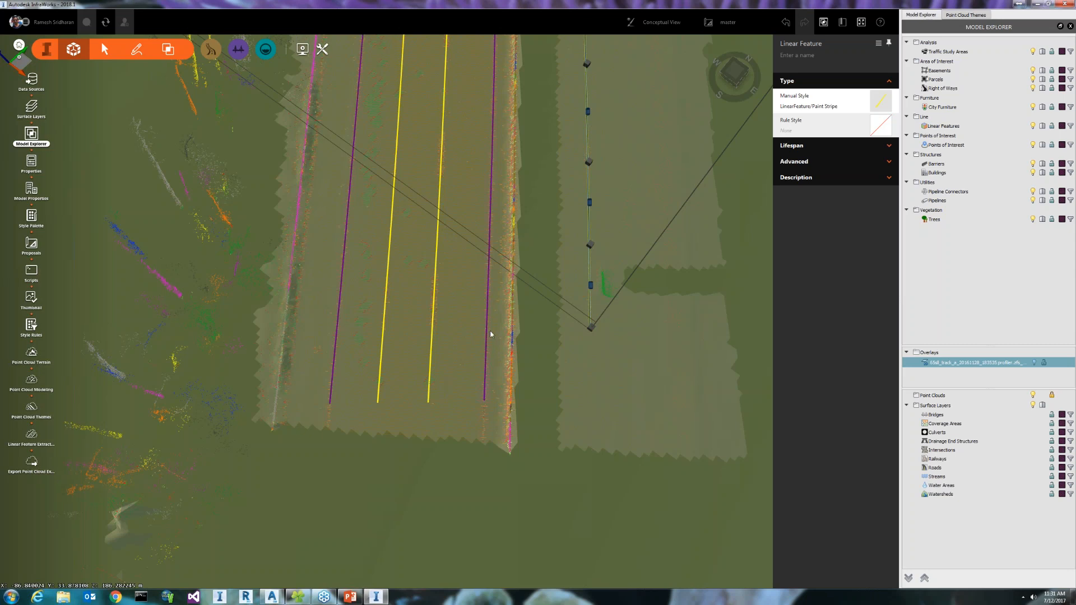
pyautogui.scroll(3, 486, 347)
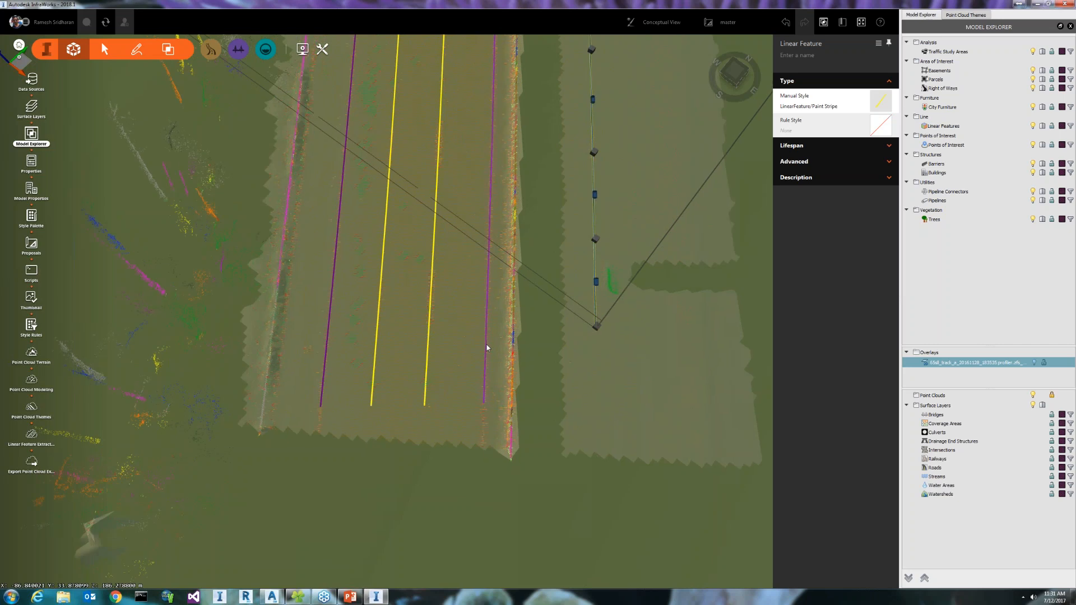
pyautogui.rightClick(485, 349)
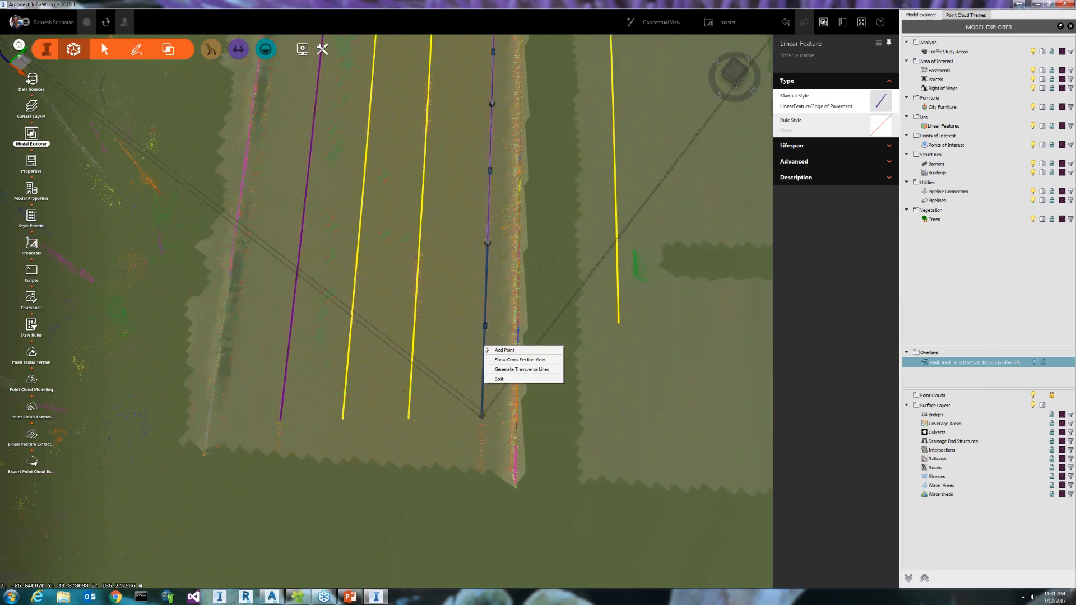
pyautogui.click(515, 362)
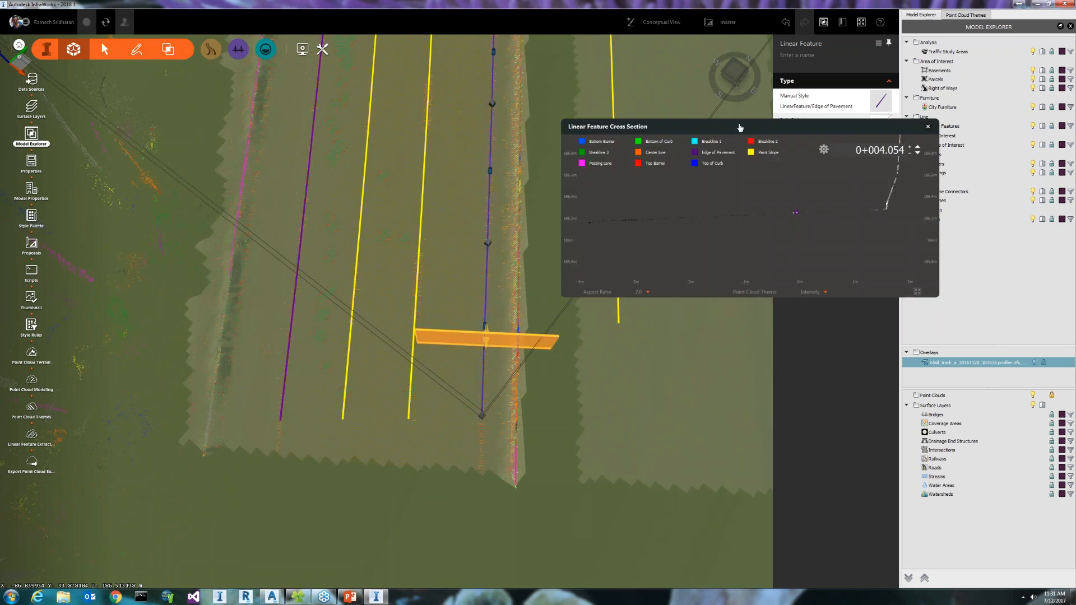
pyautogui.moveTo(740, 127); pyautogui.dragTo(758, 375)
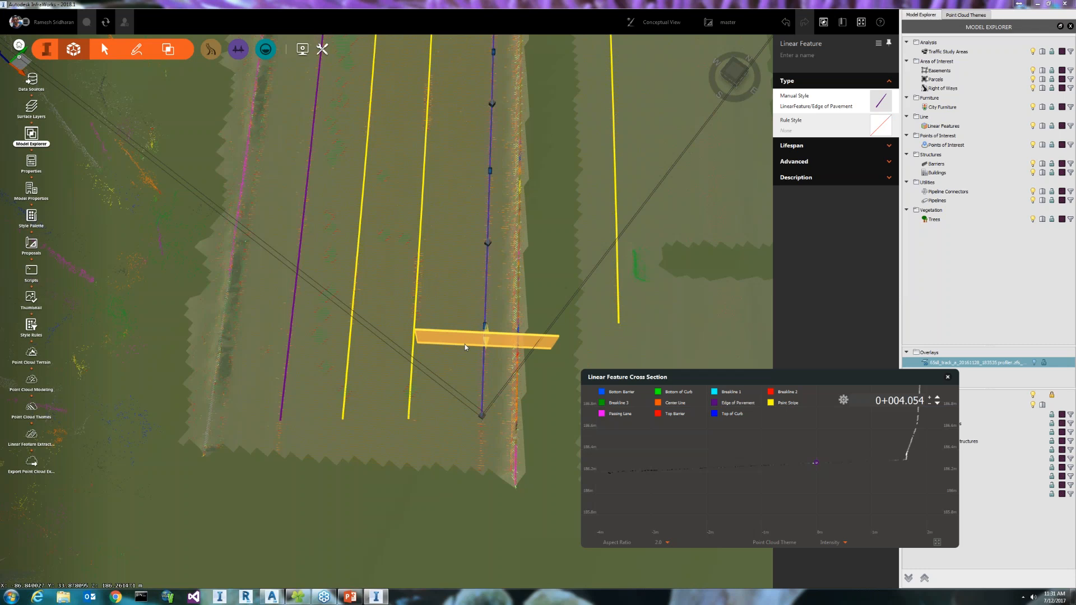
# - Colour the cross section's point cloud by Elevation, examine the barrier profile beside the pavement edge and close the view
pyautogui.moveTo(841, 456); pyautogui.dragTo(758, 486)
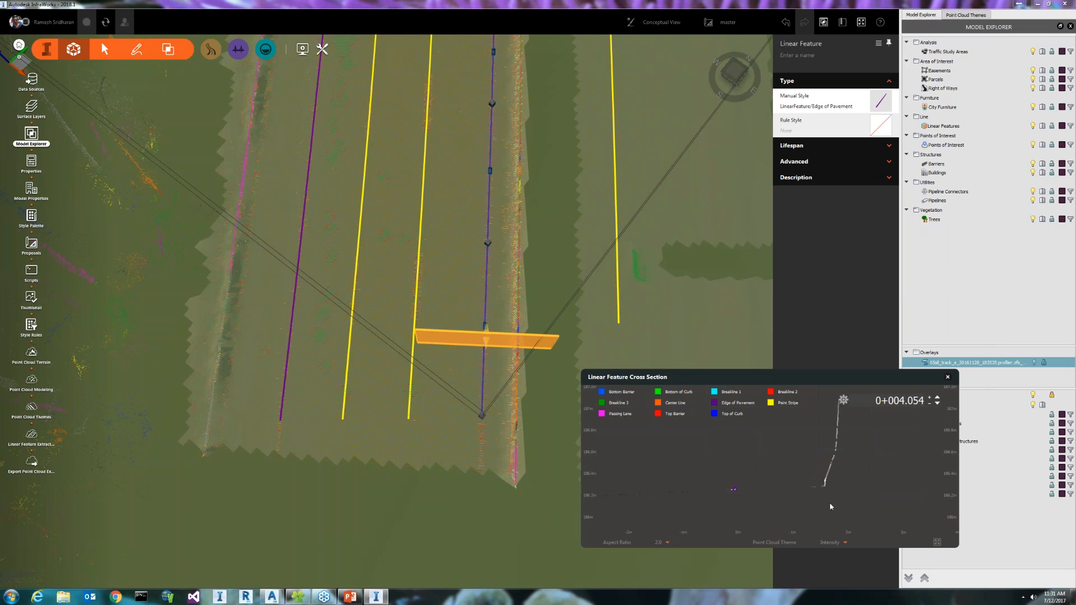
pyautogui.click(845, 543)
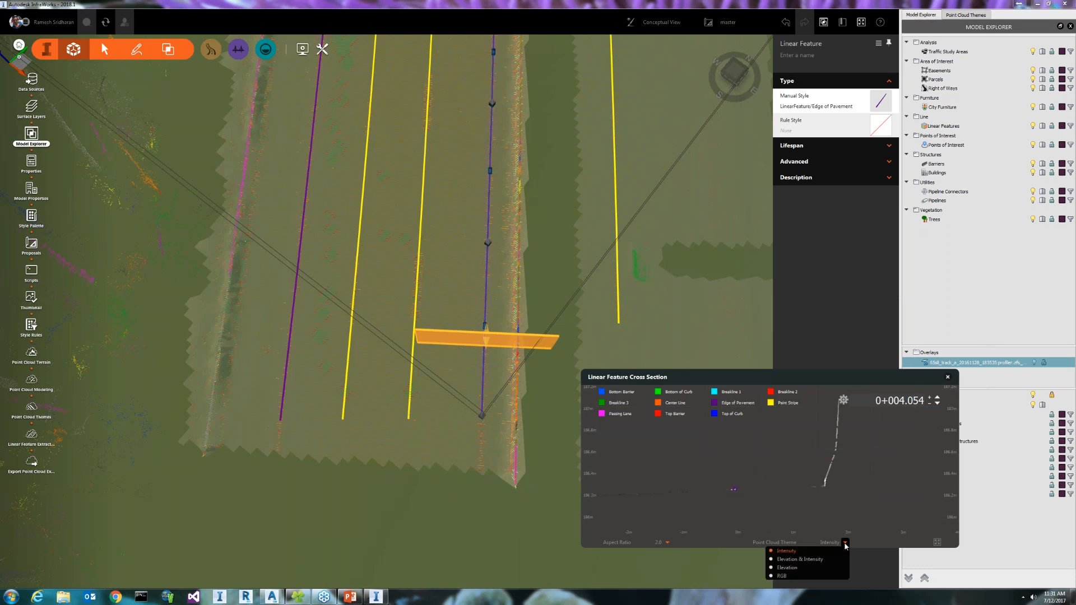
pyautogui.click(801, 568)
pyautogui.moveTo(807, 477); pyautogui.dragTo(774, 495)
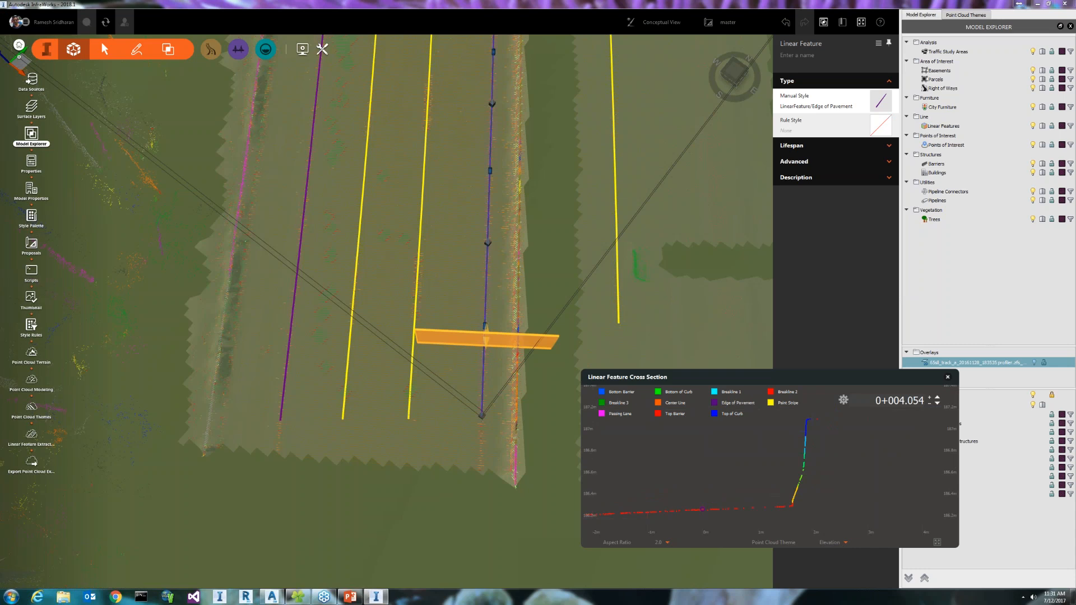
pyautogui.click(948, 376)
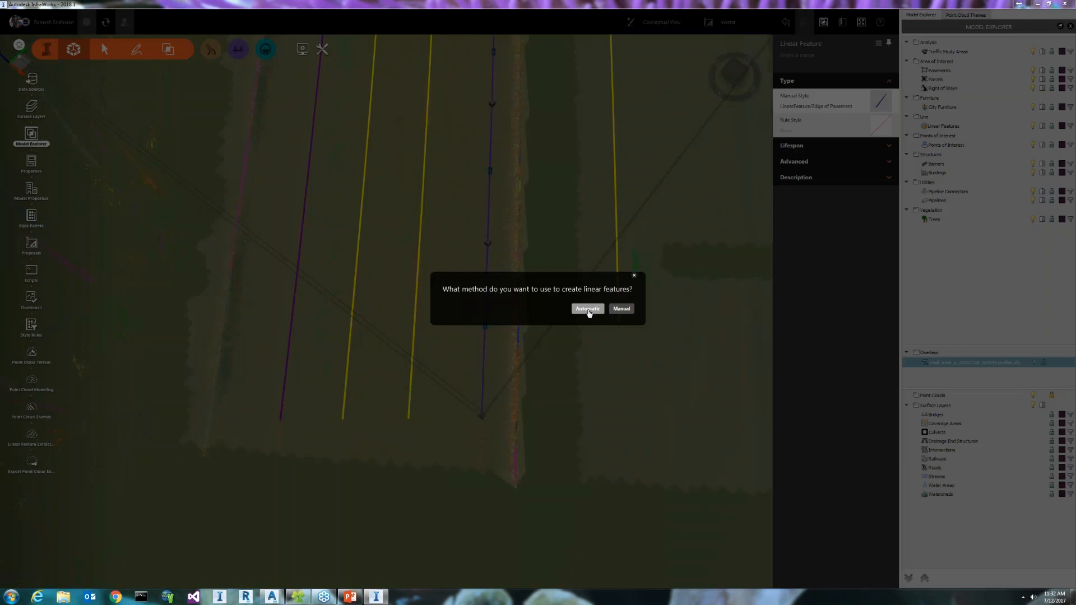
# - Automatically extract a Top Barrier linear feature from two points along the barrier crest near the corridor's near end
pyautogui.click(587, 310)
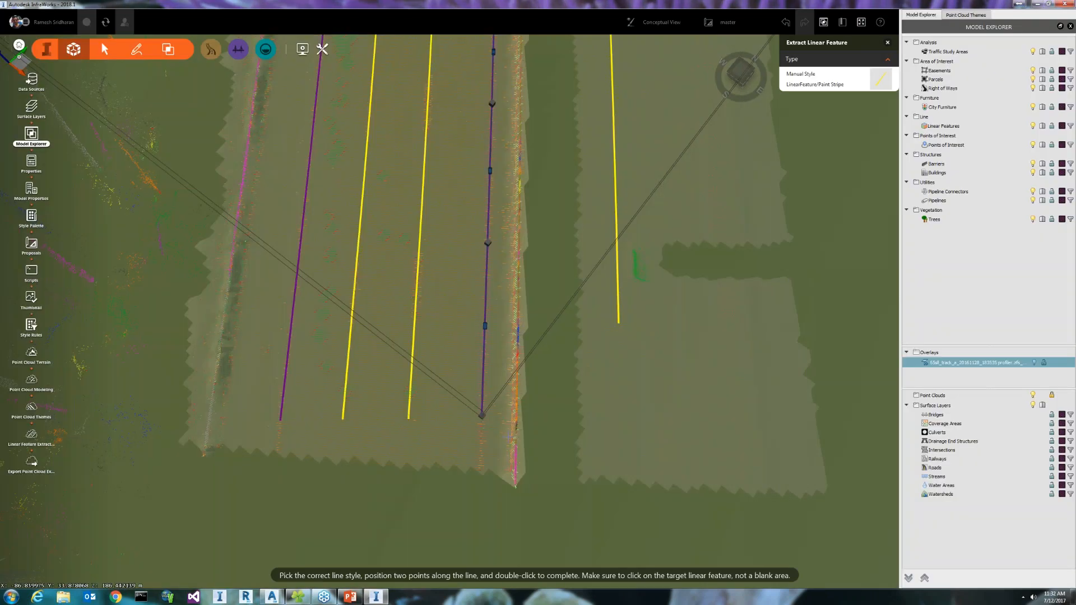
pyautogui.scroll(1, 523, 462)
pyautogui.scroll(4, 522, 464)
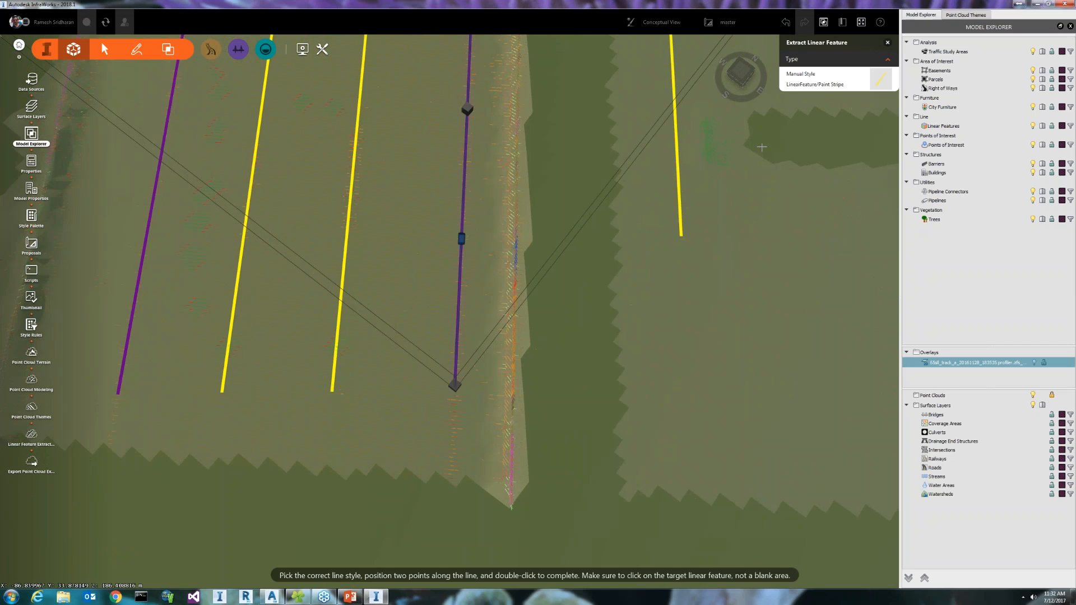
pyautogui.click(881, 79)
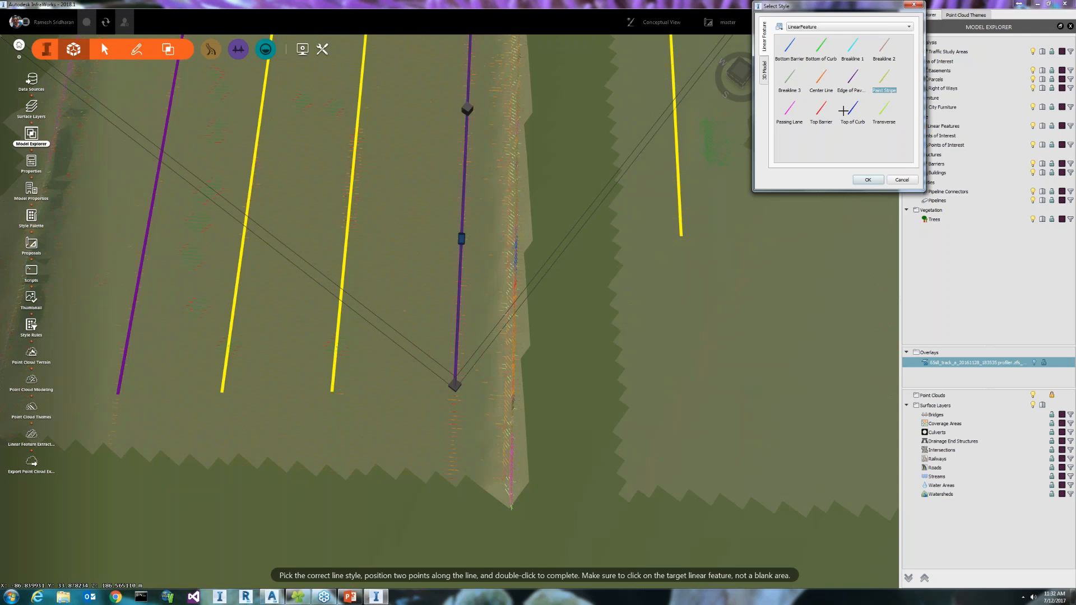
pyautogui.click(823, 121)
pyautogui.click(867, 180)
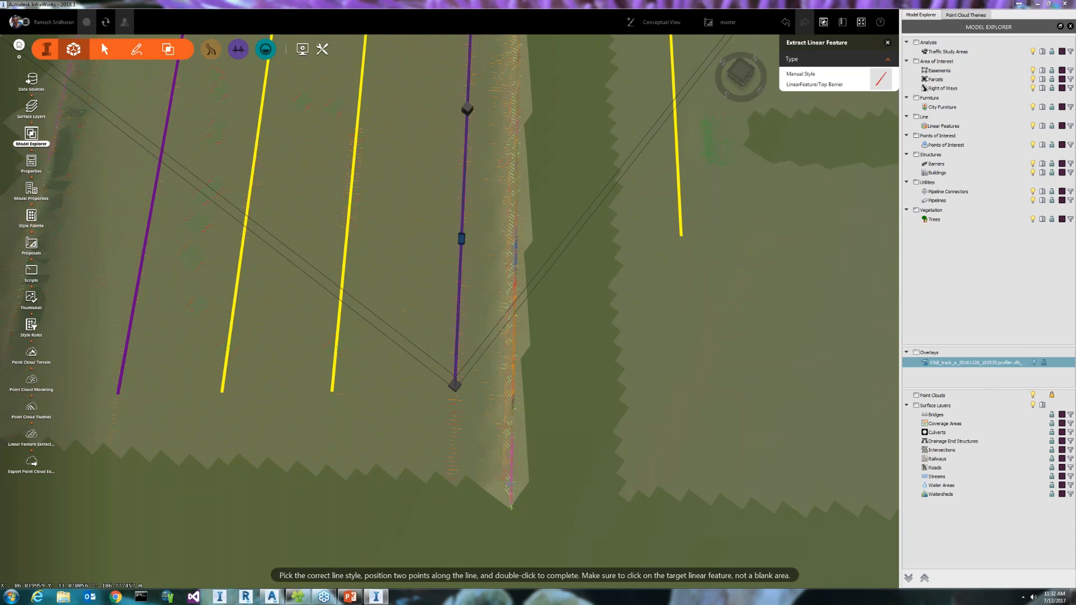
pyautogui.click(511, 483)
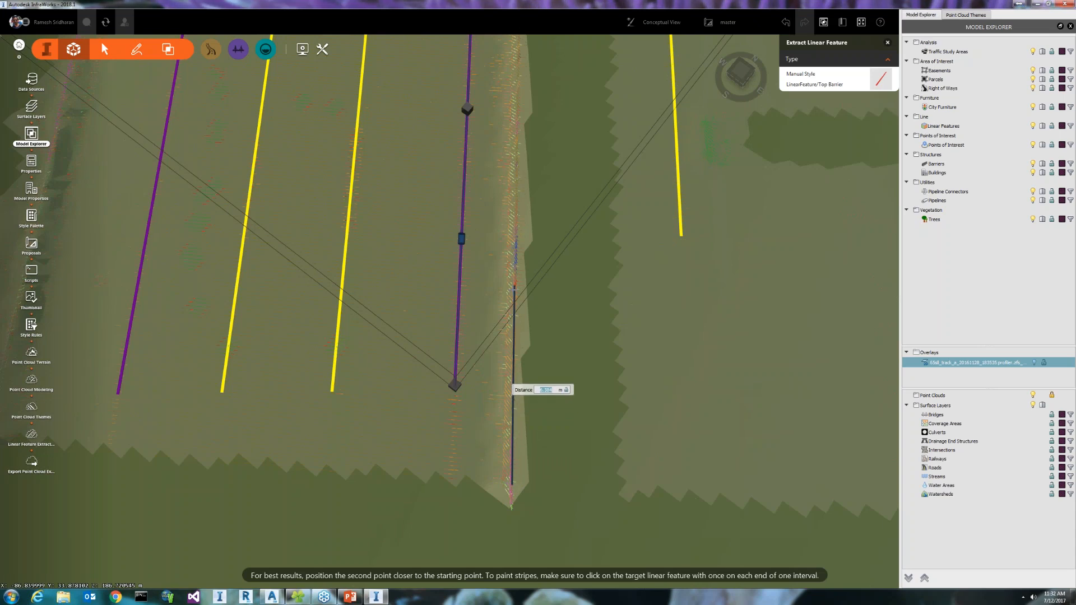
pyautogui.click(514, 287)
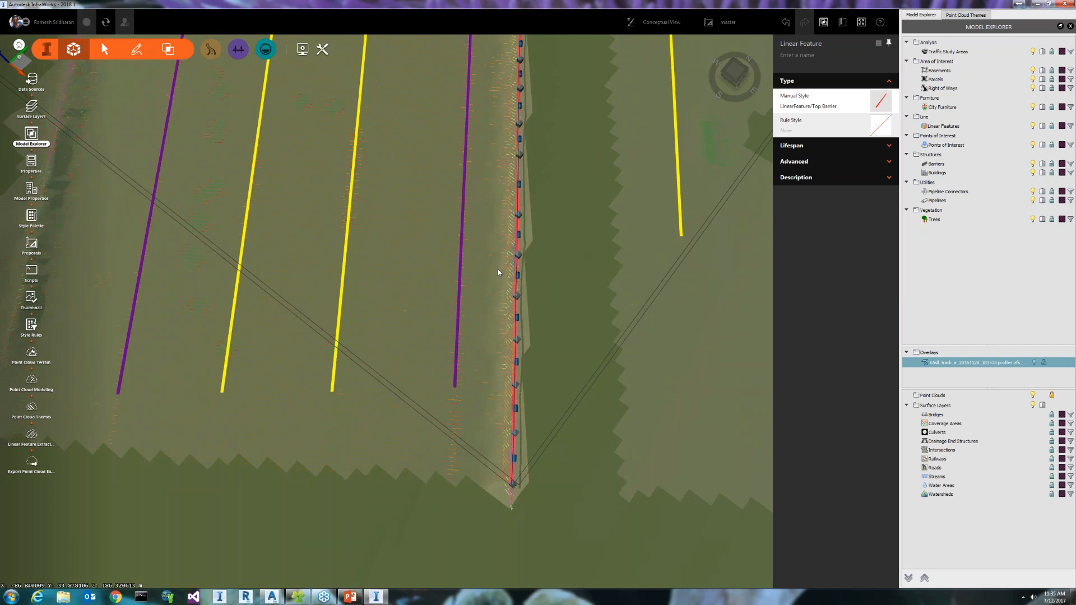
# - Show the cross section view of the Edge of Pavement feature beside the barrier, farther along the corridor
pyautogui.scroll(-2, 498, 273)
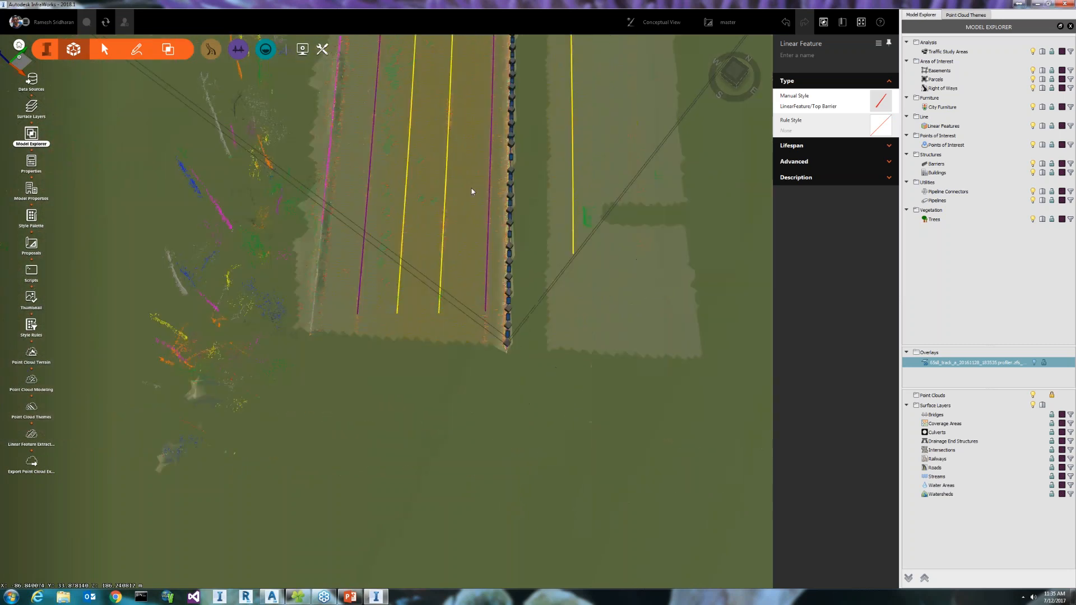
pyautogui.scroll(3, 472, 294)
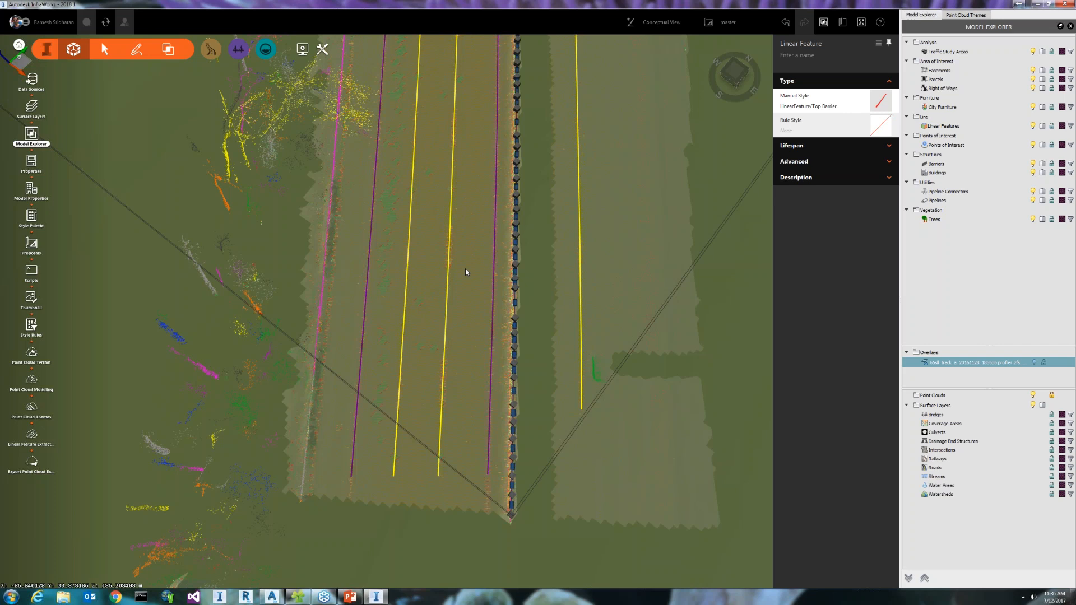
pyautogui.scroll(-4, 463, 275)
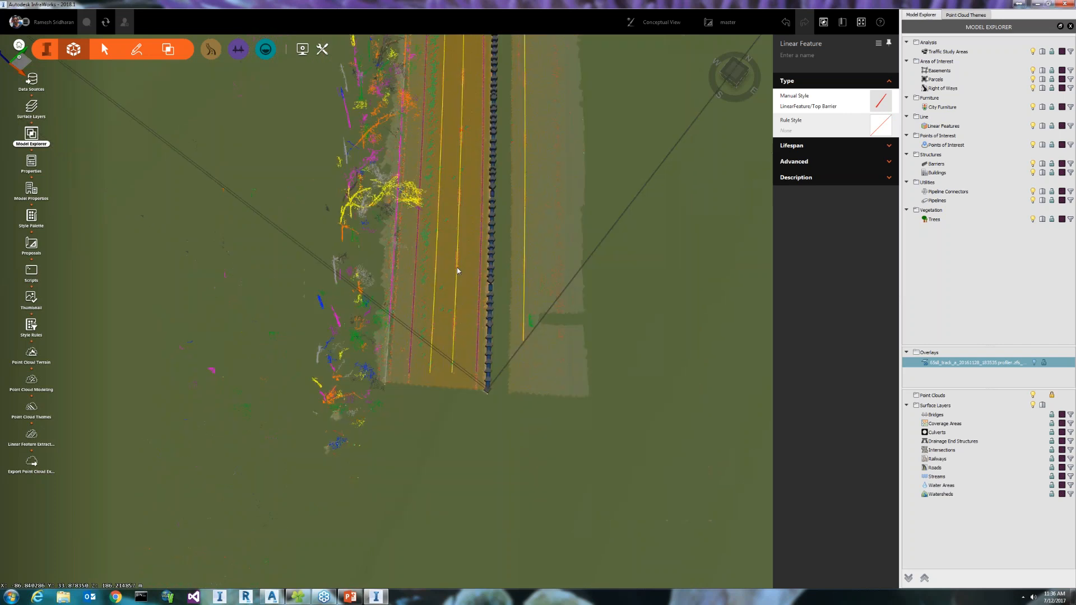
pyautogui.moveTo(457, 271); pyautogui.dragTo(426, 508, button='middle')
pyautogui.moveTo(441, 164)
pyautogui.mouseDown(button='middle')
pyautogui.moveTo(401, 485)
pyautogui.moveTo(437, 371)
pyautogui.moveTo(454, 364)
pyautogui.mouseUp(button='middle')
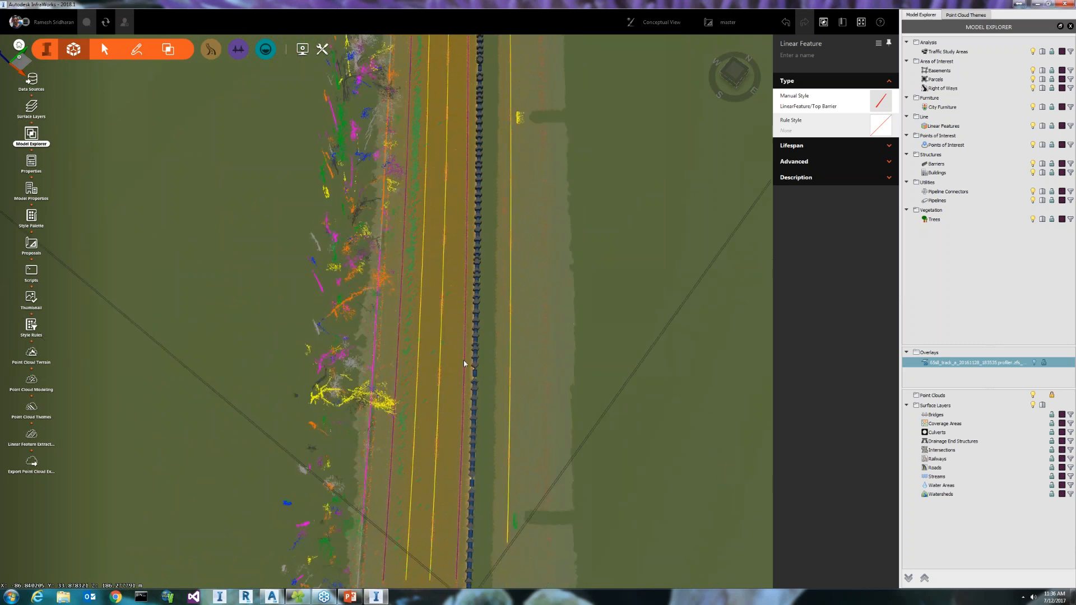
pyautogui.scroll(5, 463, 360)
pyautogui.rightClick(475, 364)
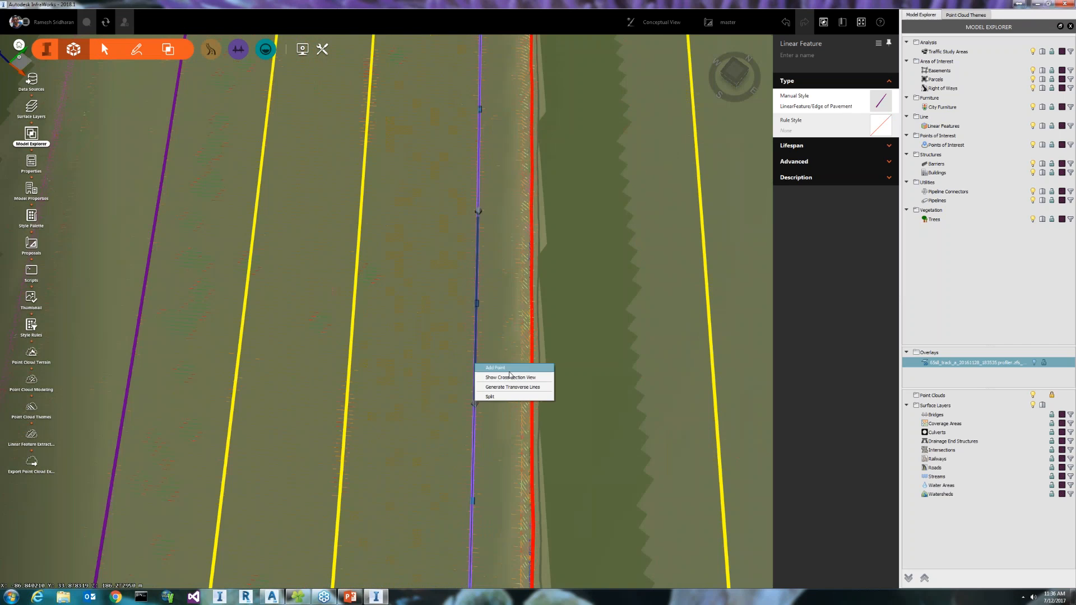
pyautogui.click(509, 376)
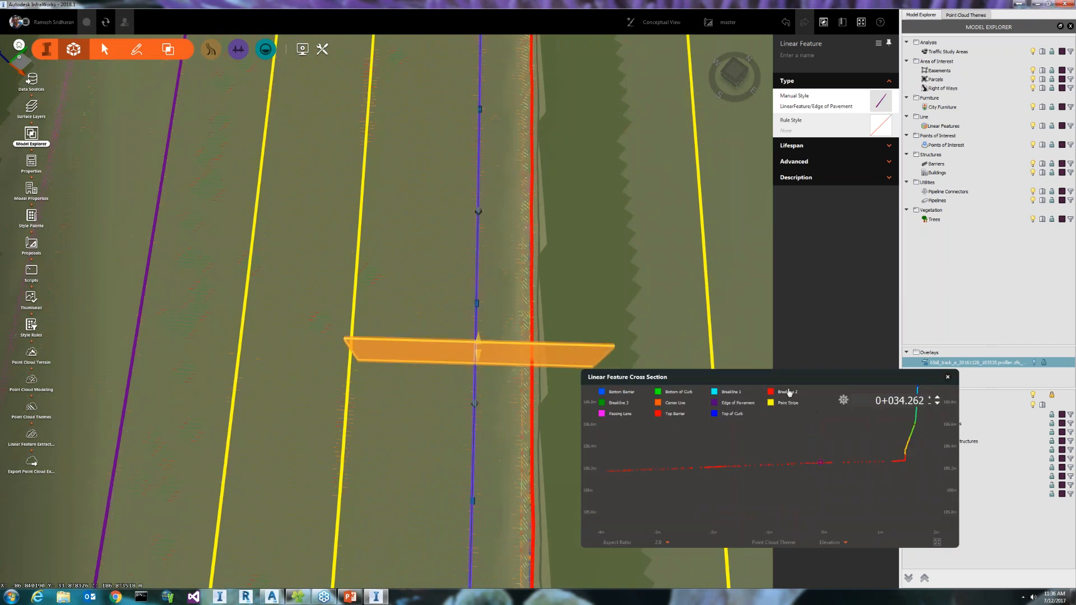
# - Examine the Top Barrier point and the barrier profile down to the pavement in the cross section, clear of the side panels
pyautogui.moveTo(771, 378); pyautogui.dragTo(748, 304)
pyautogui.moveTo(814, 389); pyautogui.dragTo(802, 432)
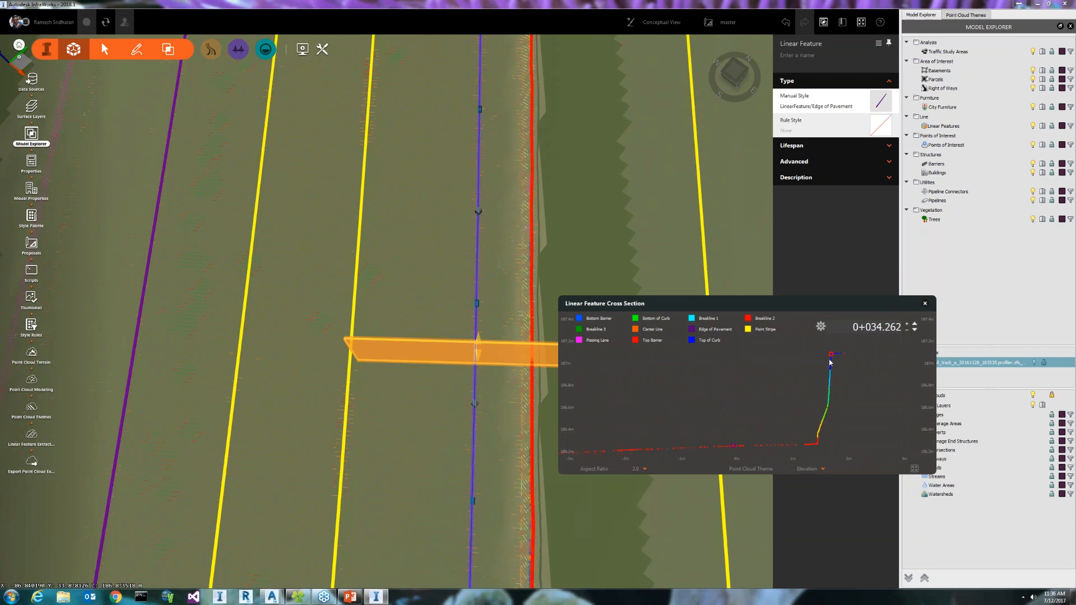
pyautogui.scroll(5, 835, 363)
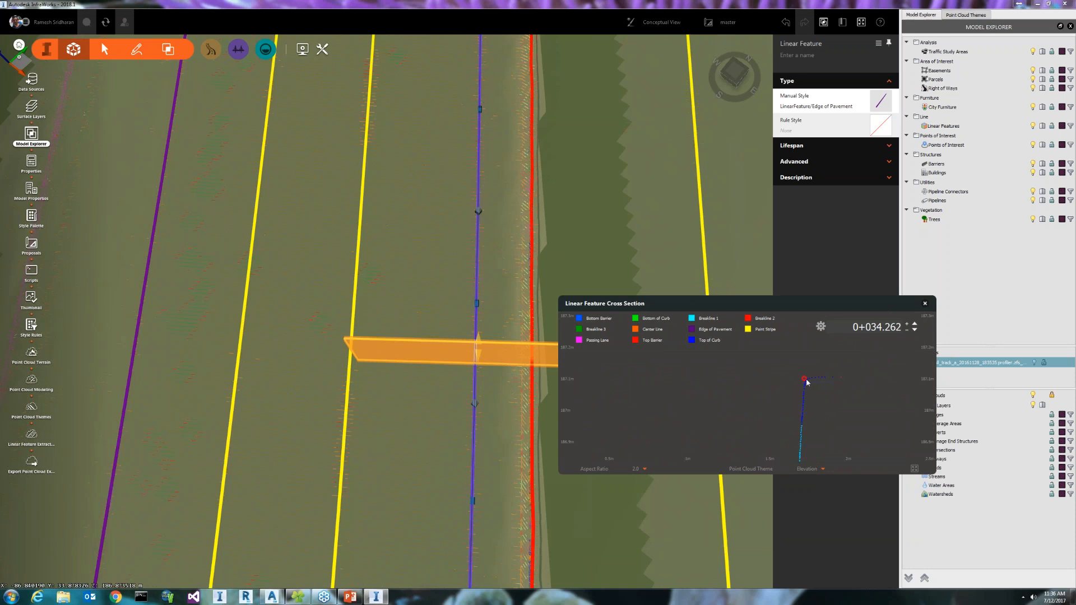
pyautogui.moveTo(806, 382)
pyautogui.scroll(-2, 797, 400)
pyautogui.moveTo(774, 423); pyautogui.dragTo(793, 379)
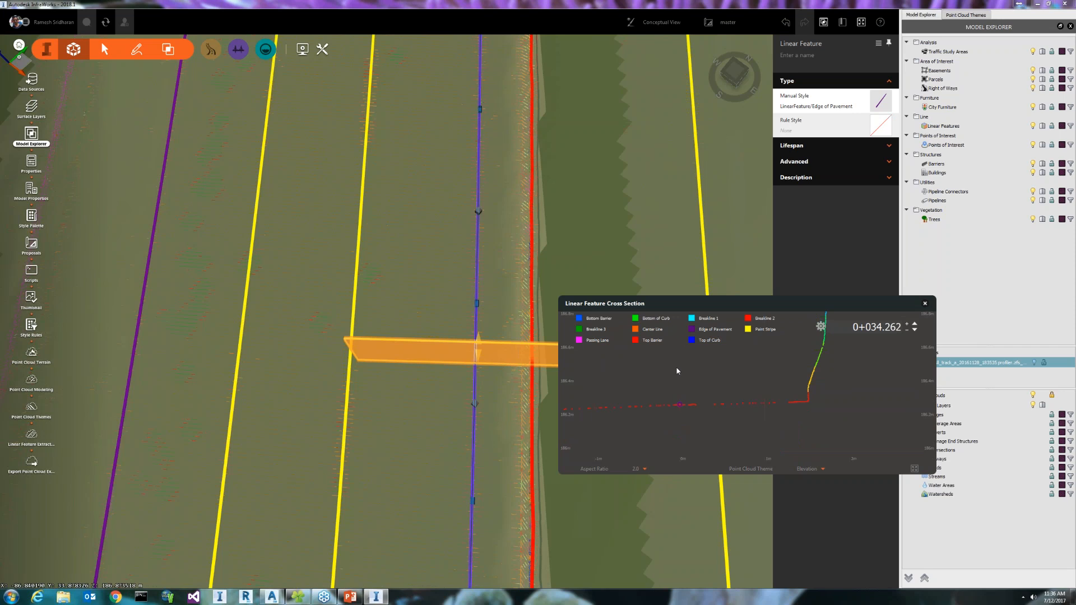
pyautogui.scroll(-5, 721, 391)
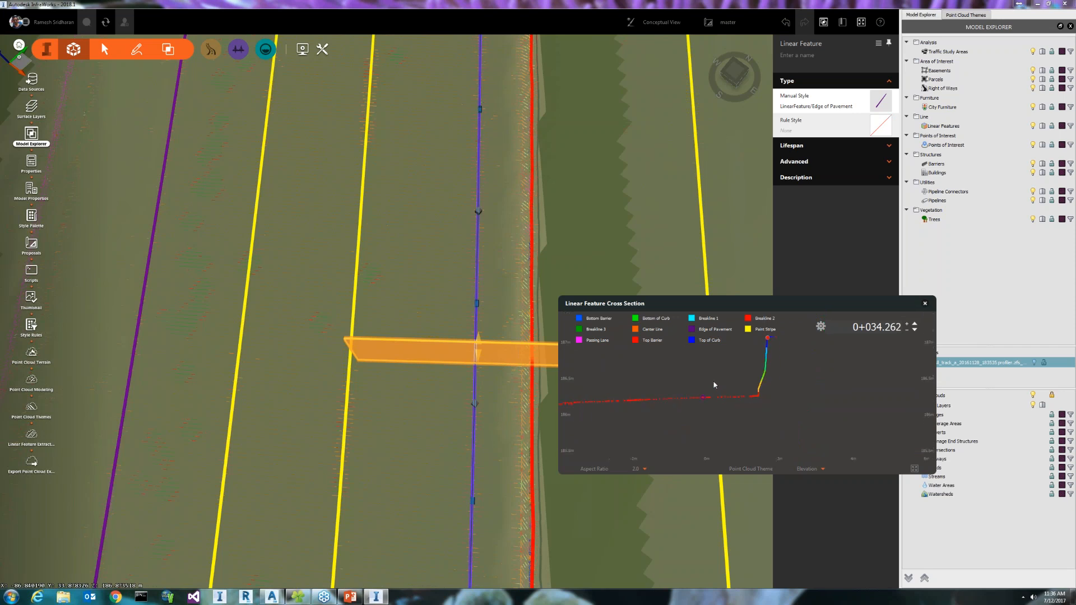
pyautogui.scroll(3, 736, 371)
pyautogui.moveTo(730, 414); pyautogui.dragTo(753, 375)
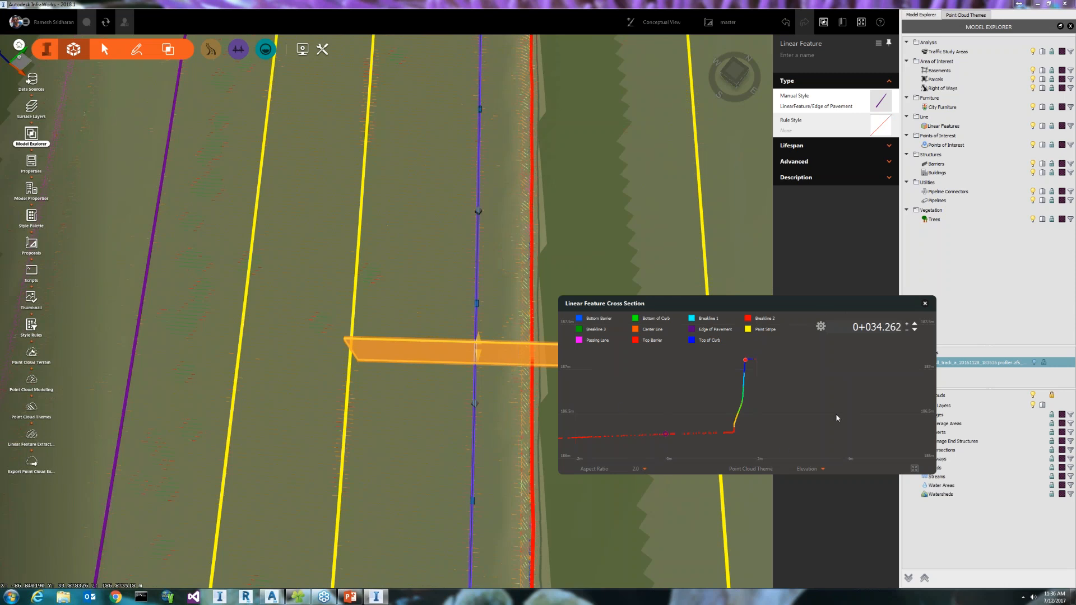
# - Review the cross section's Aspect Ratio options and its Interval, Thickness and Width settings without changing them
pyautogui.click(643, 470)
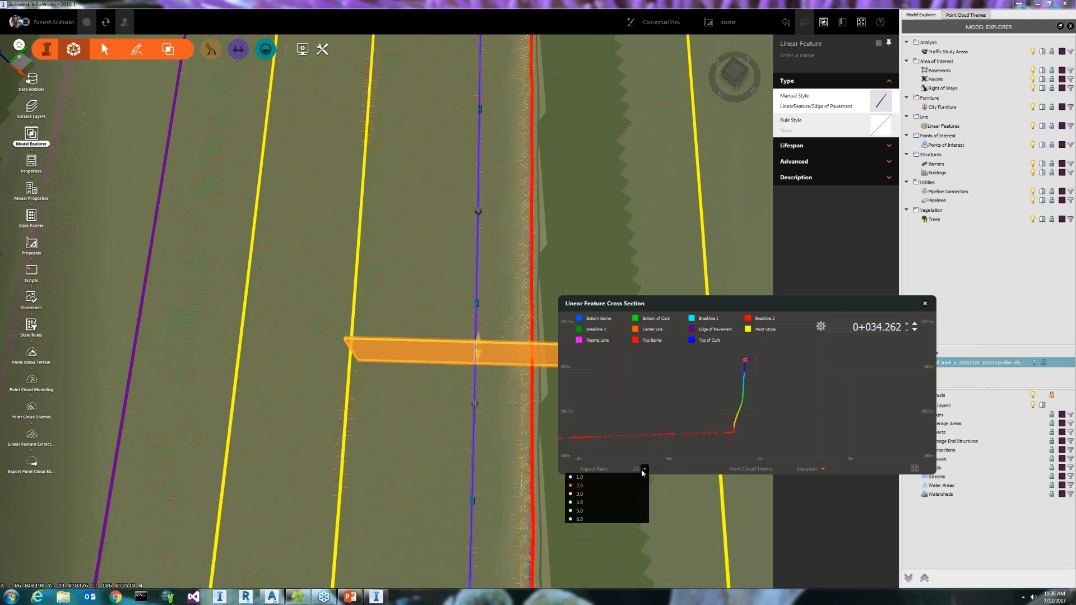
pyautogui.scroll(-2, 593, 482)
pyautogui.click(676, 418)
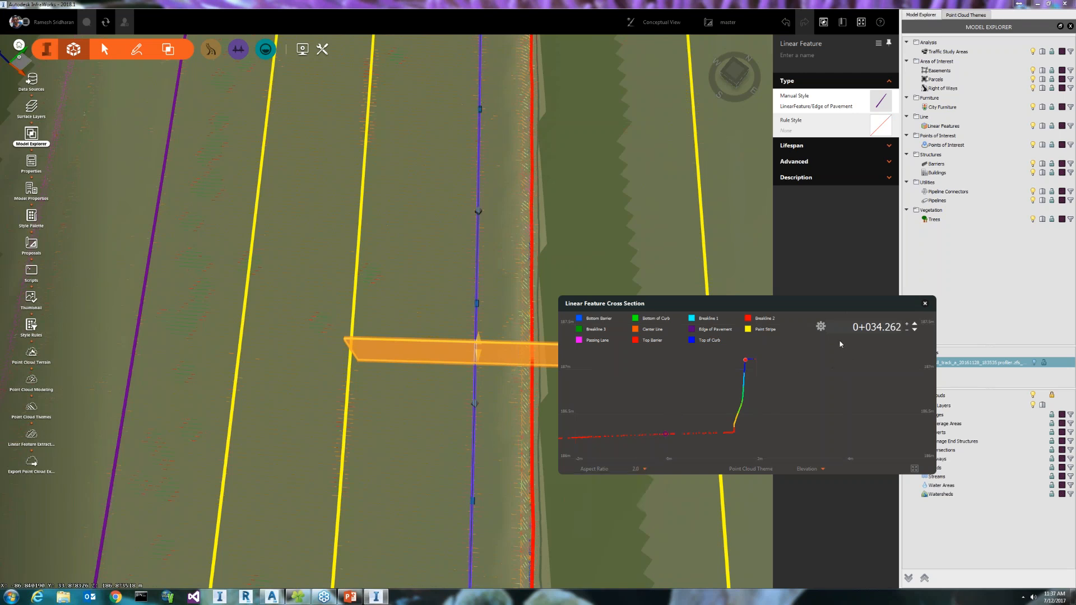
pyautogui.click(821, 327)
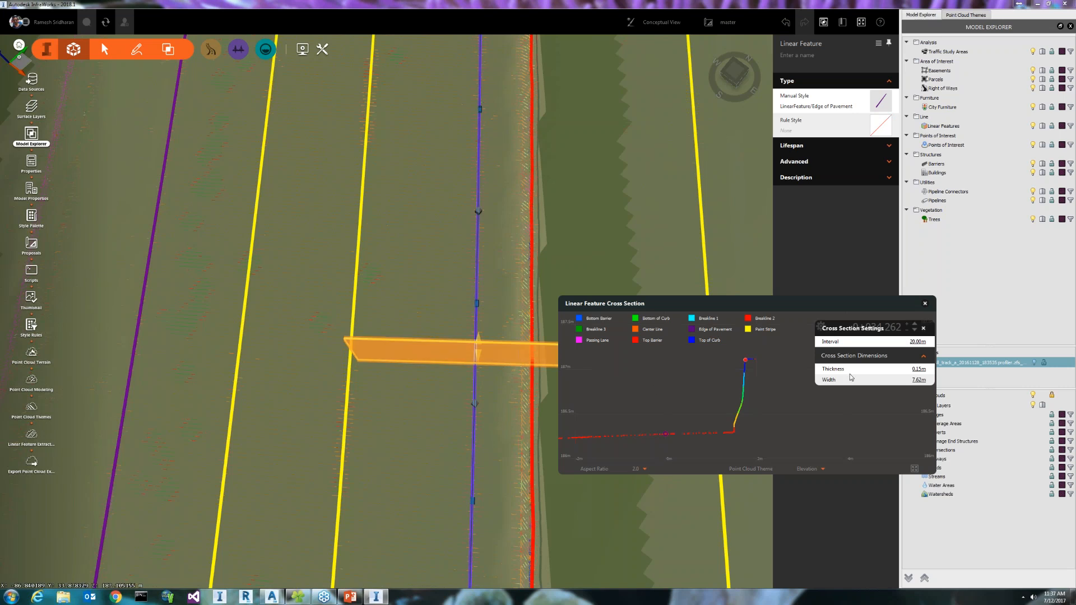
pyautogui.click(923, 329)
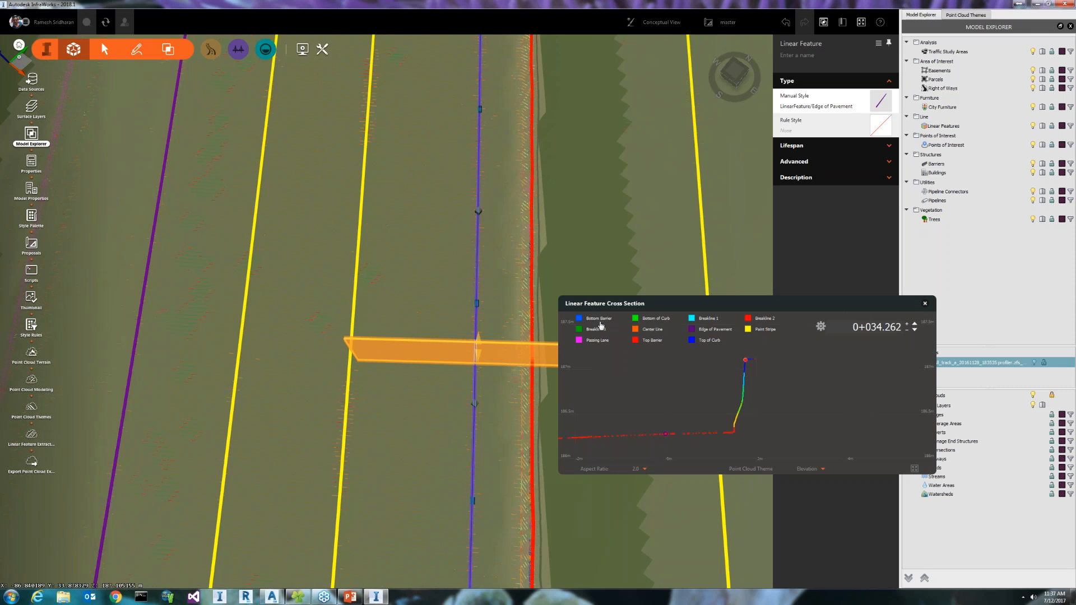
# - Draw a Bottom Barrier feature at the barrier's base from station 0+034.262 to 0+040.000 and check it in perspective
pyautogui.scroll(3, 738, 435)
pyautogui.moveTo(737, 434)
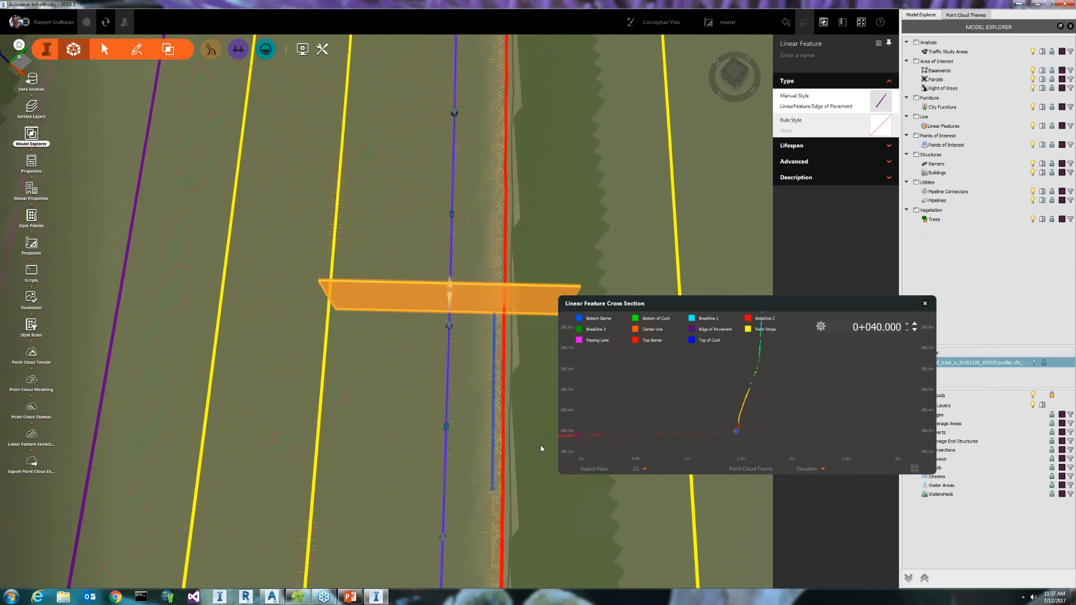
pyautogui.moveTo(525, 435); pyautogui.dragTo(478, 304)
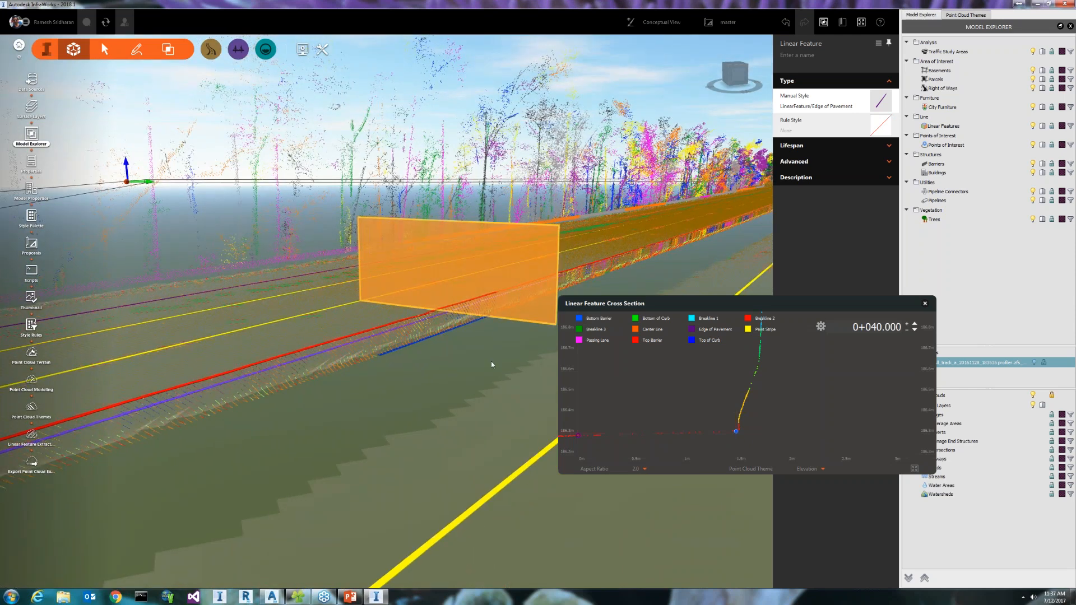
pyautogui.moveTo(491, 364); pyautogui.dragTo(357, 414)
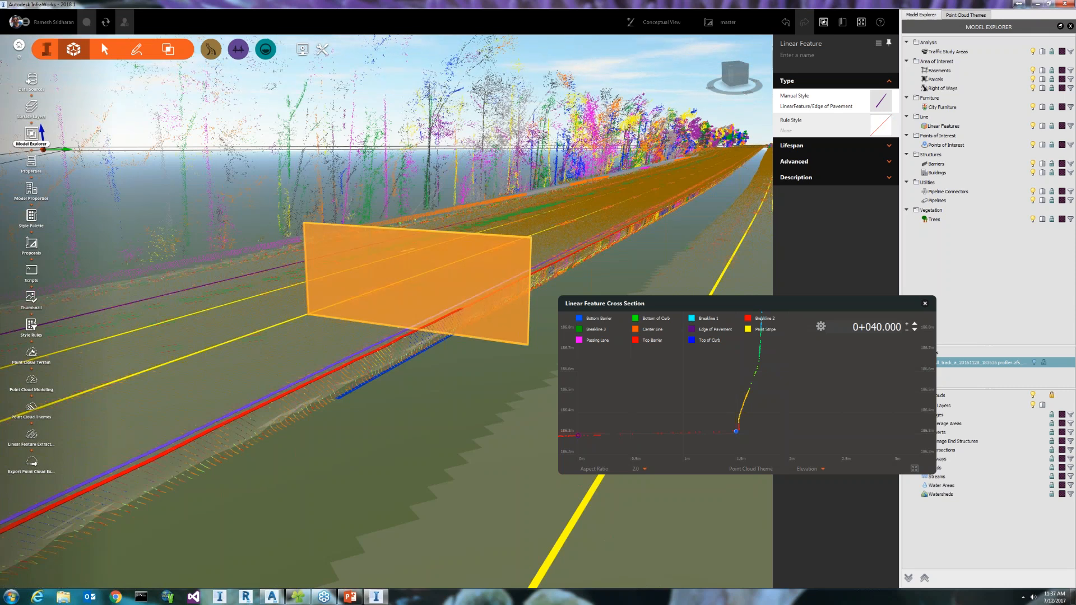
pyautogui.moveTo(673, 303); pyautogui.dragTo(708, 272)
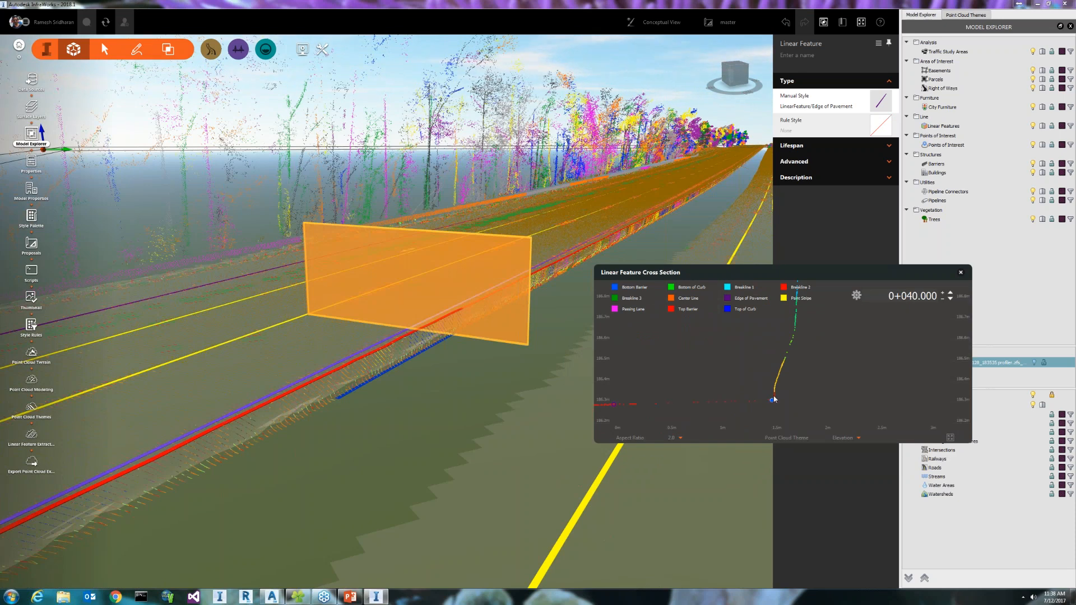
pyautogui.moveTo(775, 402)
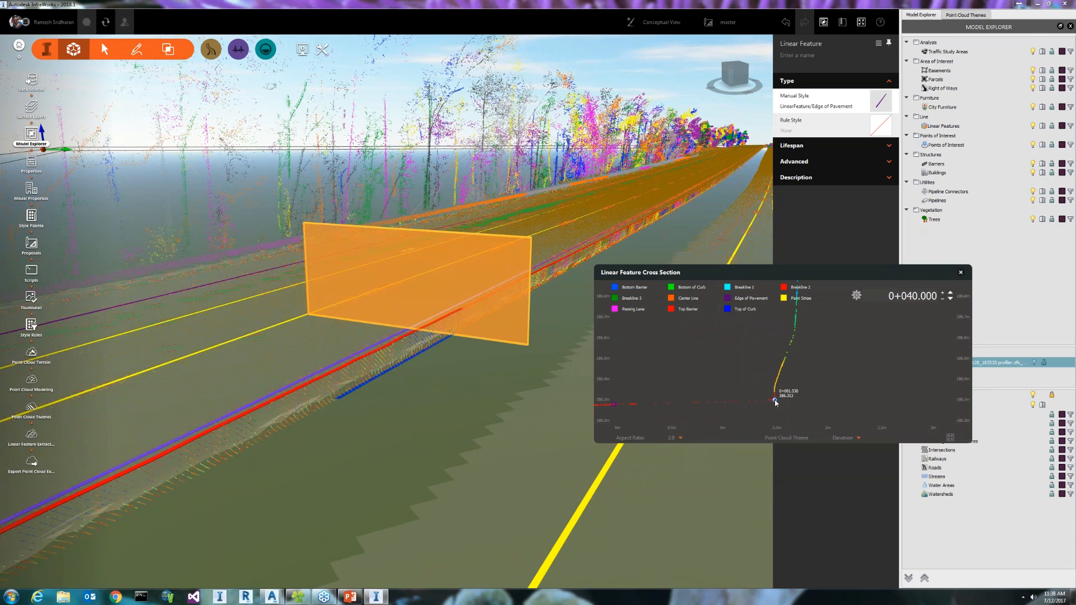
# - Continue the Bottom Barrier feature through stations 0+060.000 and 0+080.000, placing its point at the barrier's base in each cross section
pyautogui.click(944, 293)
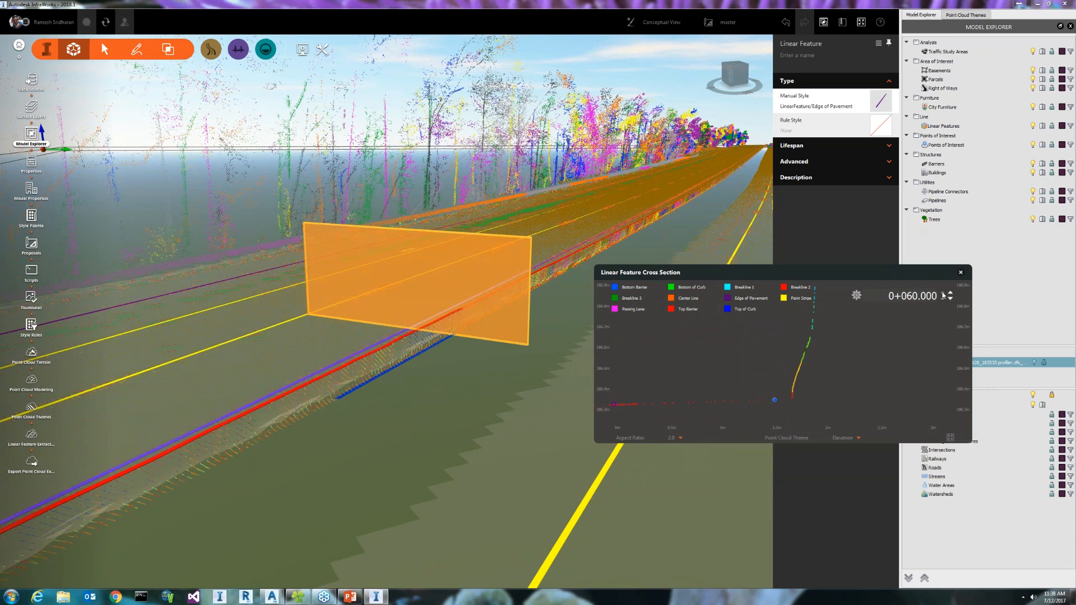
pyautogui.moveTo(789, 402)
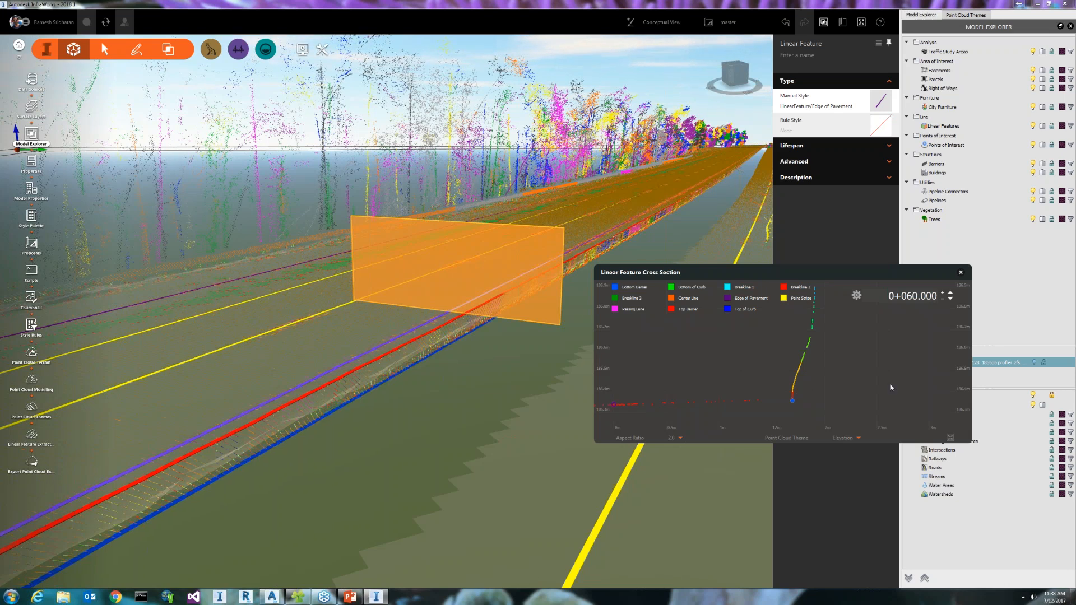
pyautogui.moveTo(812, 404); pyautogui.dragTo(813, 403)
pyautogui.click(831, 320)
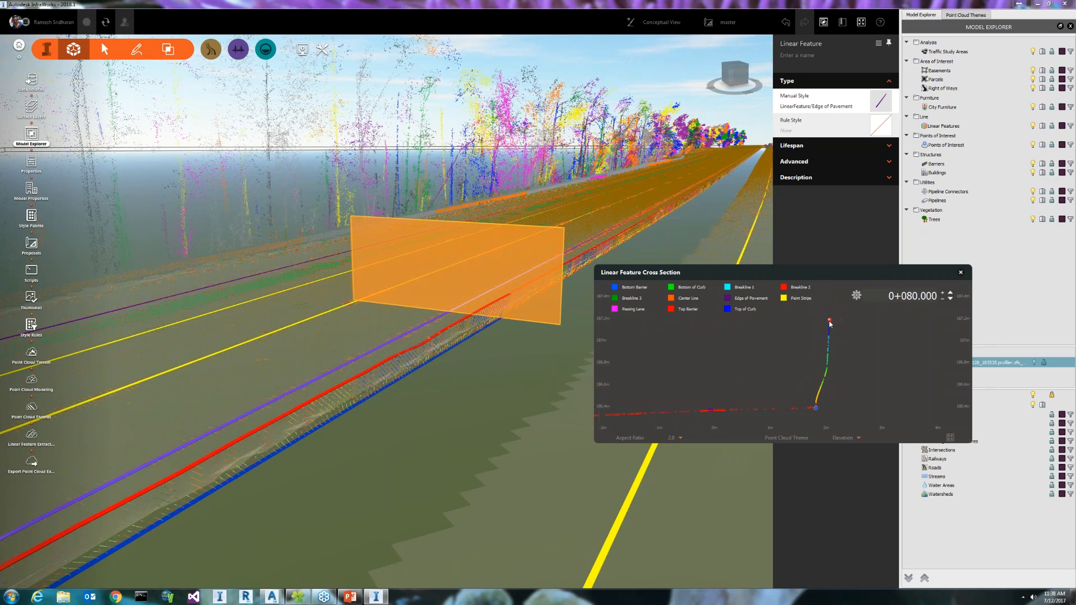
pyautogui.moveTo(833, 386); pyautogui.dragTo(836, 364)
pyautogui.scroll(3, 821, 394)
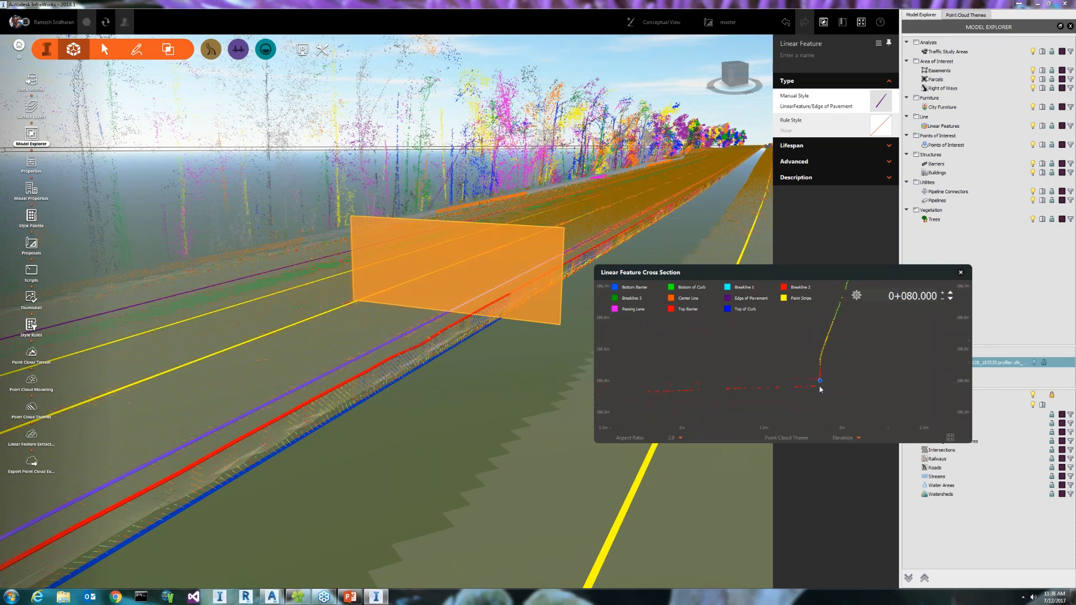
# - Advance the cross section to station 0+100.000 and move the Bottom Barrier point to the barrier's base
pyautogui.click(943, 292)
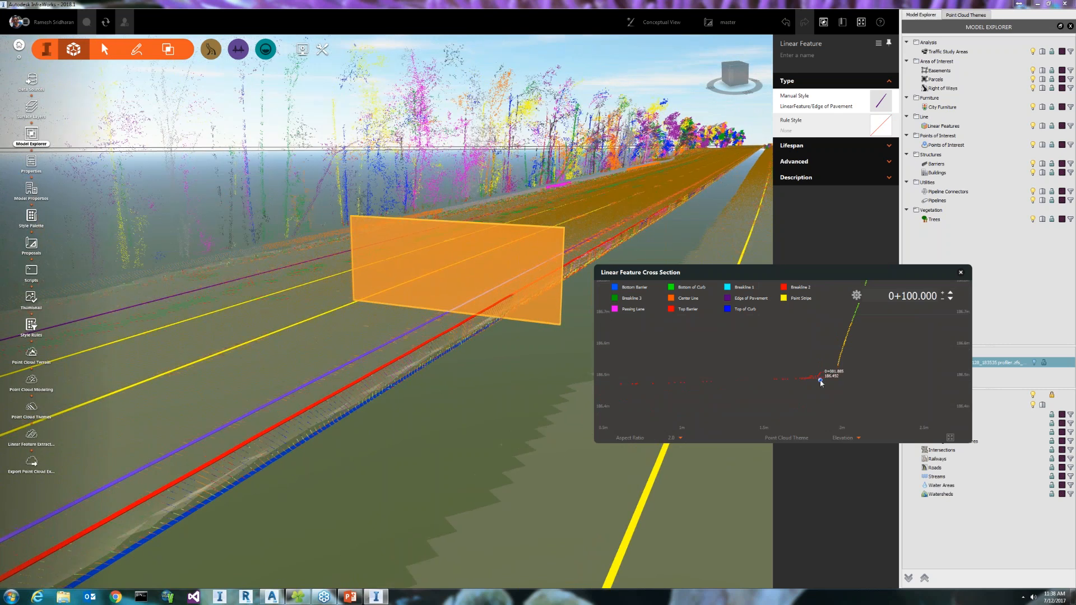
pyautogui.moveTo(820, 380); pyautogui.dragTo(838, 377)
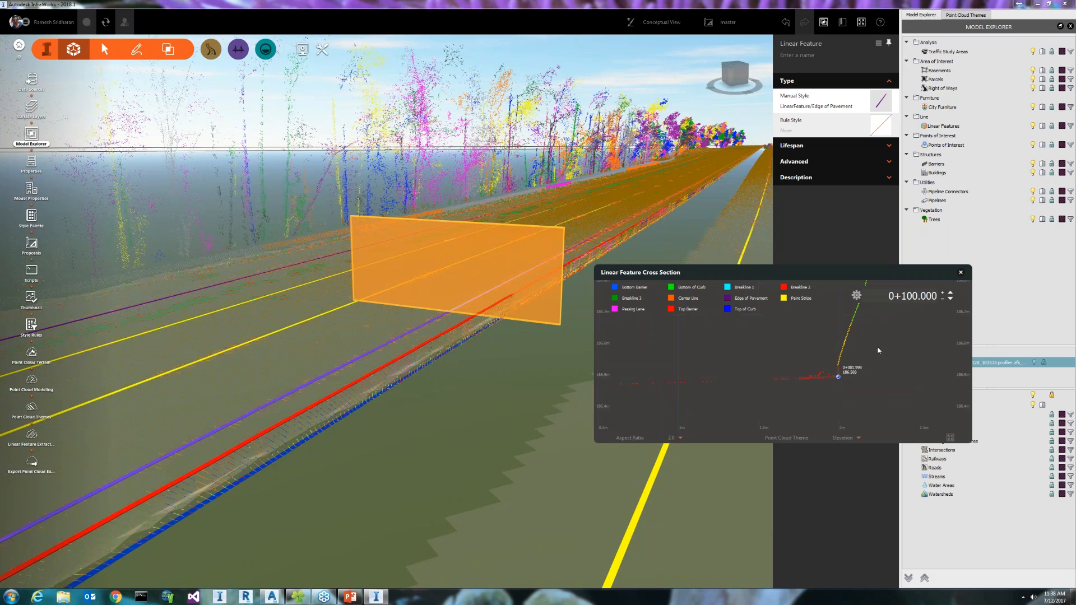
pyautogui.scroll(-3, 869, 364)
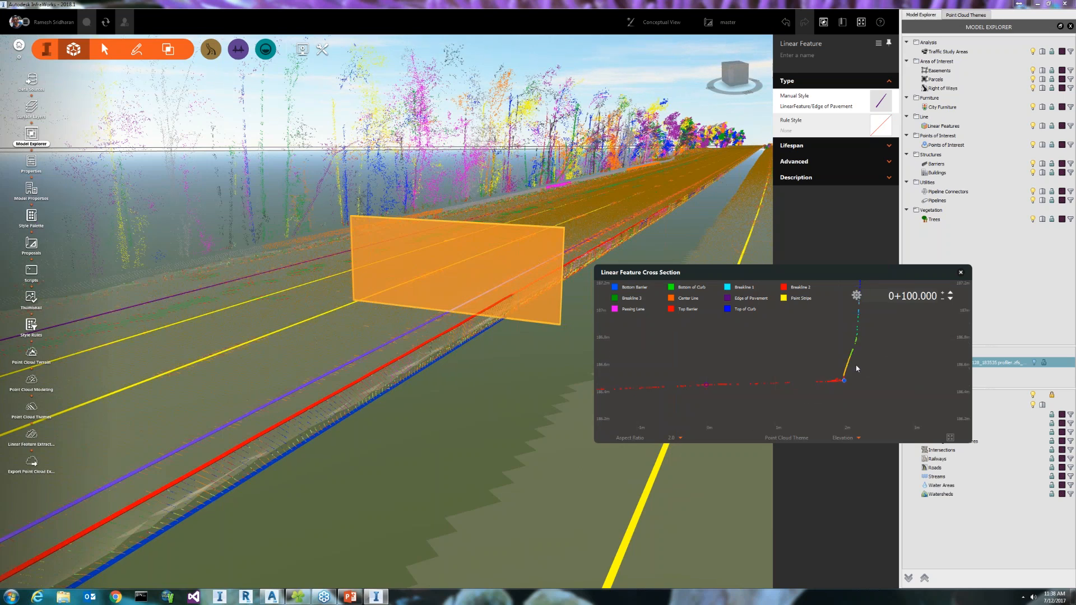
pyautogui.moveTo(867, 357); pyautogui.dragTo(853, 377)
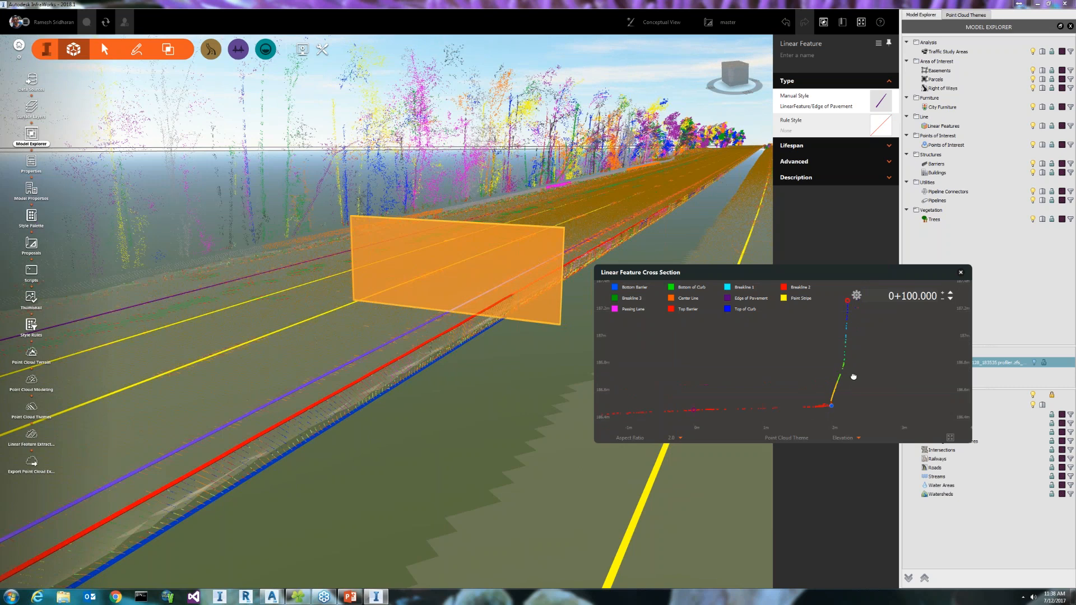
pyautogui.moveTo(847, 397); pyautogui.dragTo(850, 381)
pyautogui.scroll(3, 846, 383)
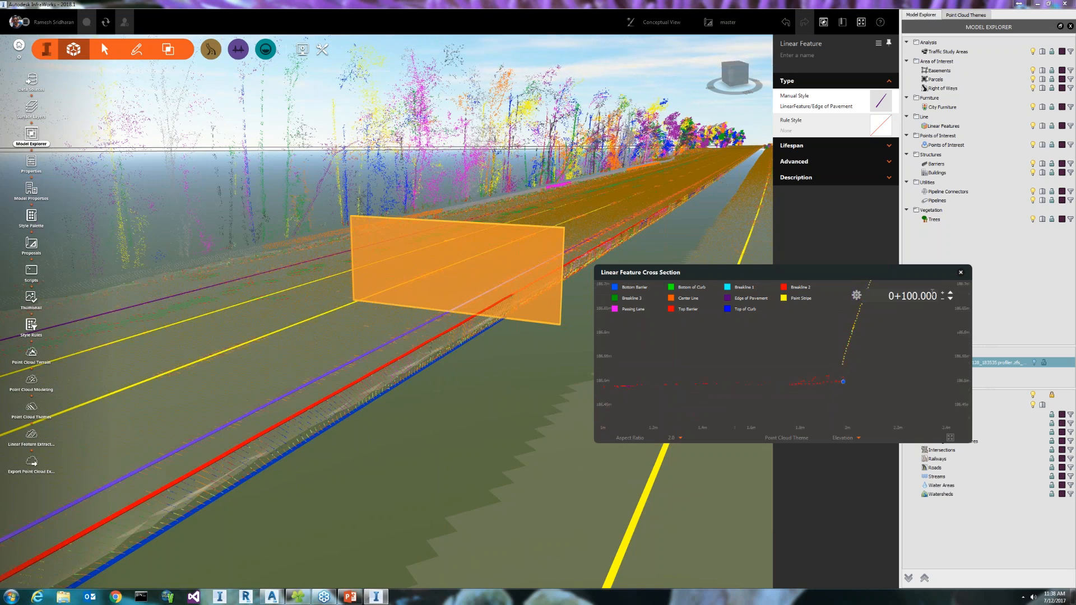
# - Continue the Bottom Barrier feature through stations 0+120.000 to 0+200.000, placing its point at the barrier's base in each cross section
pyautogui.press('+')
pyautogui.click(861, 378)
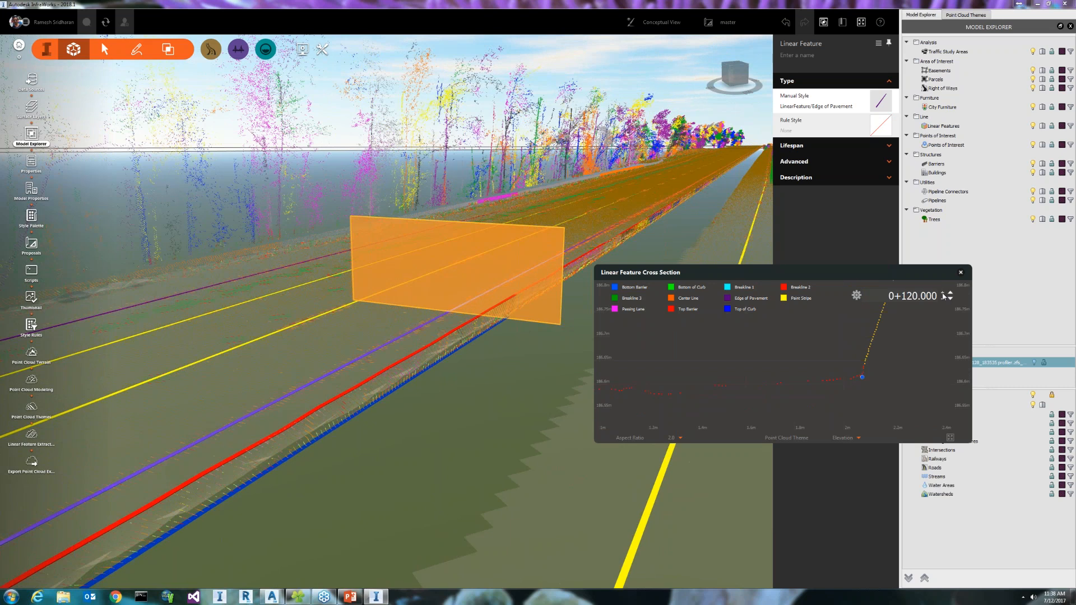
pyautogui.click(950, 292)
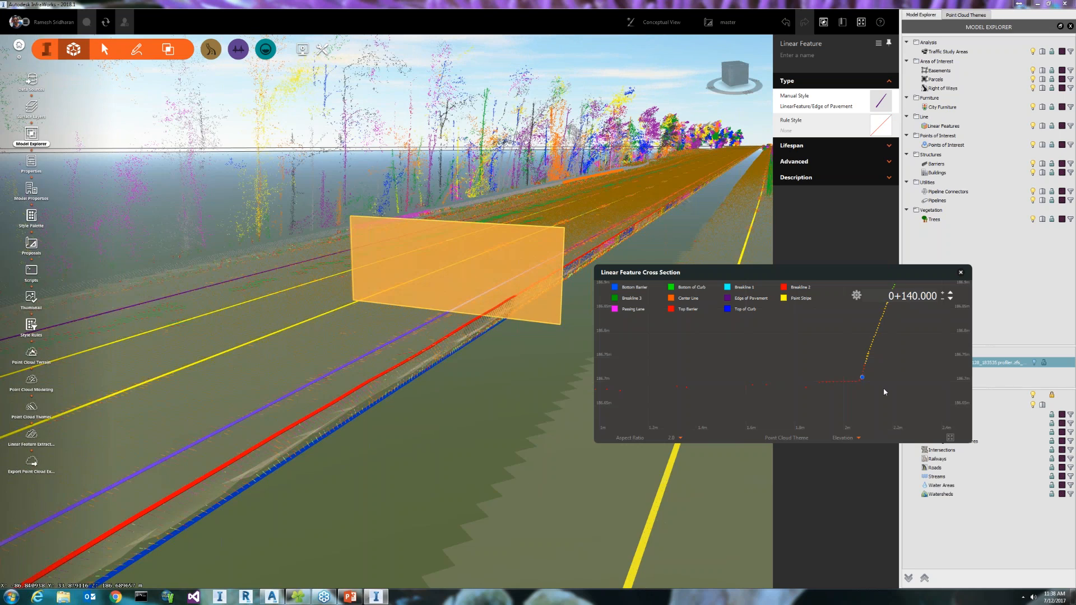
pyautogui.click(950, 292)
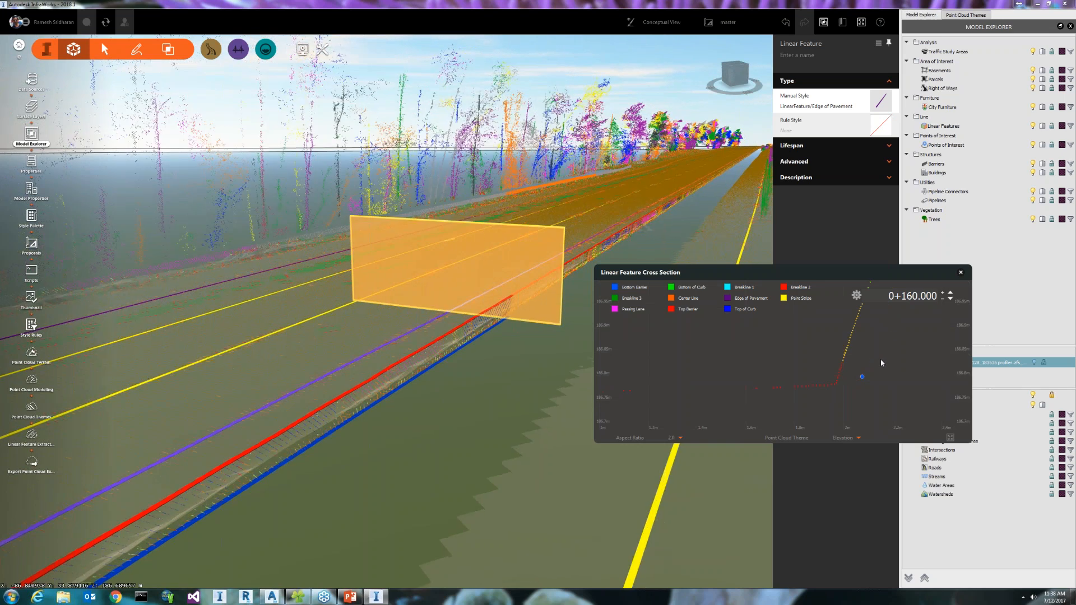
pyautogui.click(944, 295)
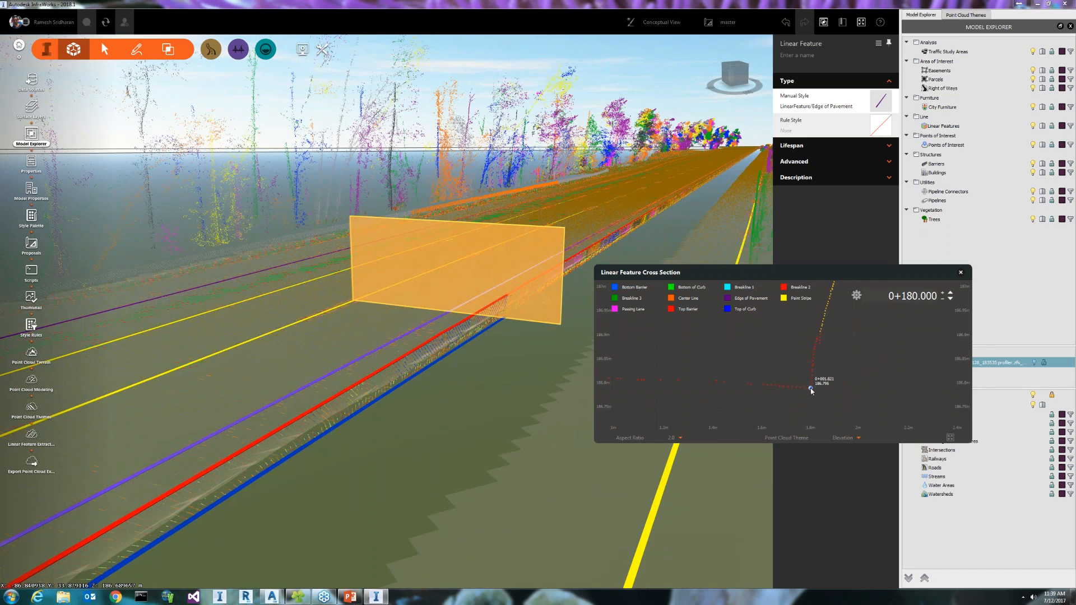
pyautogui.click(945, 294)
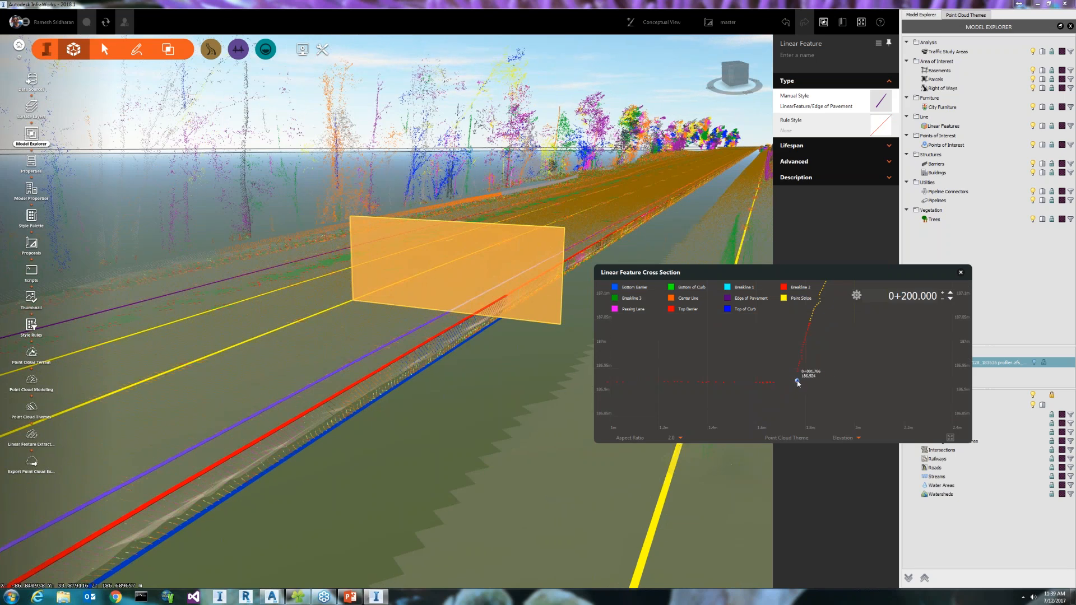
pyautogui.scroll(-2, 845, 360)
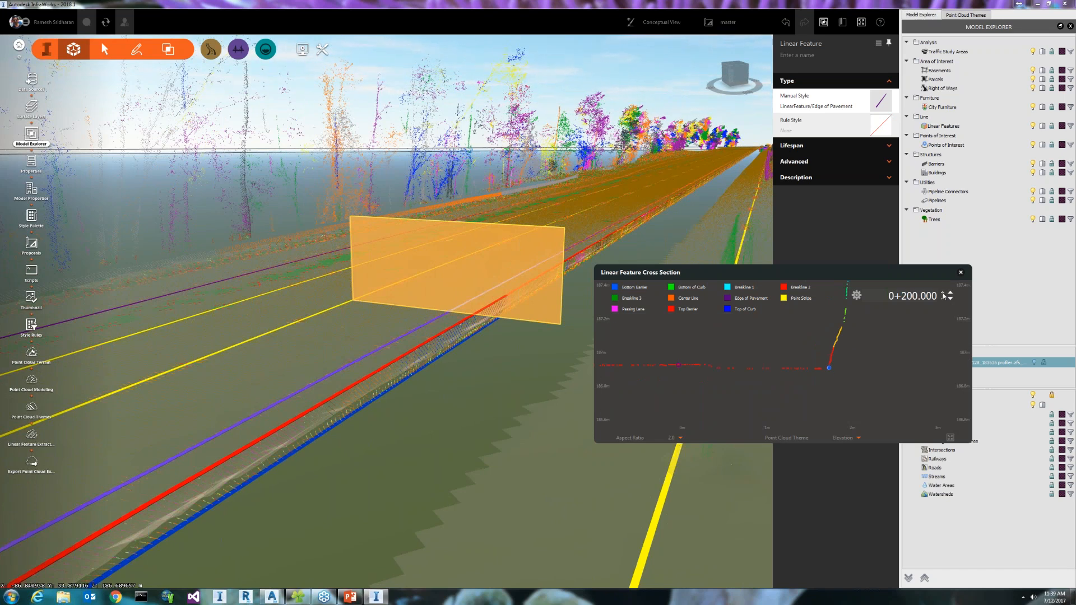
# - Set the cross section interval to 40 m, then advance to station 0+240.000 and move the Bottom Barrier point to the barrier's base
pyautogui.click(856, 297)
pyautogui.click(952, 311)
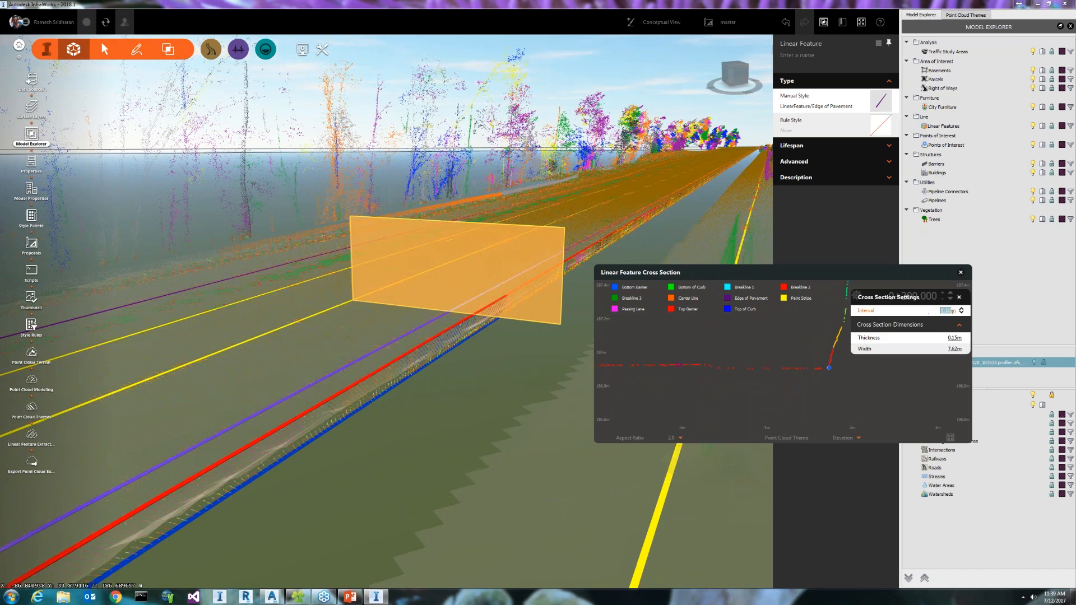
pyautogui.write('40m')
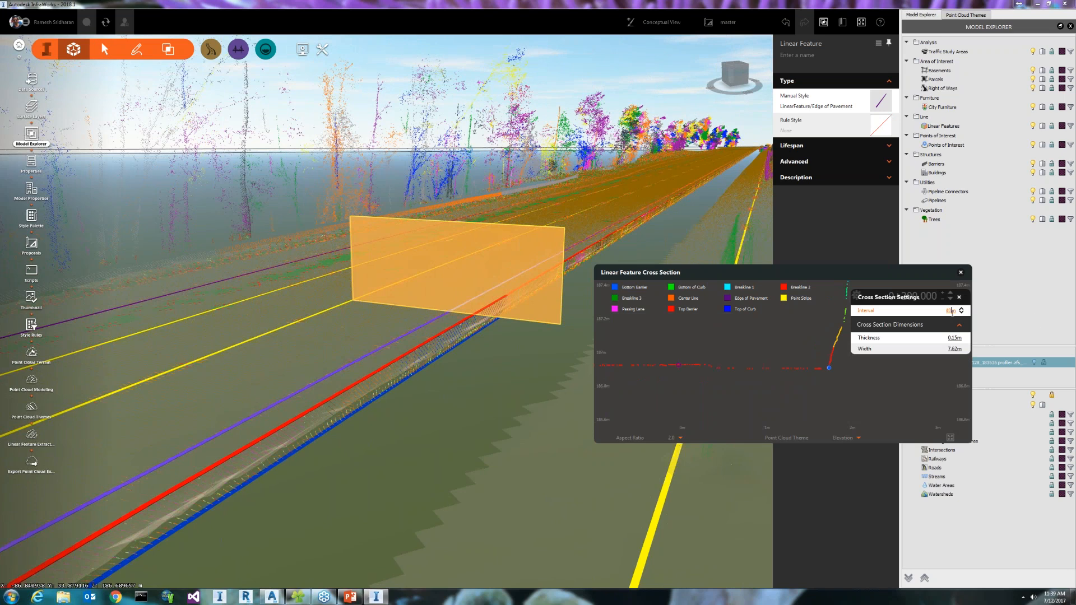
pyautogui.press('Return')
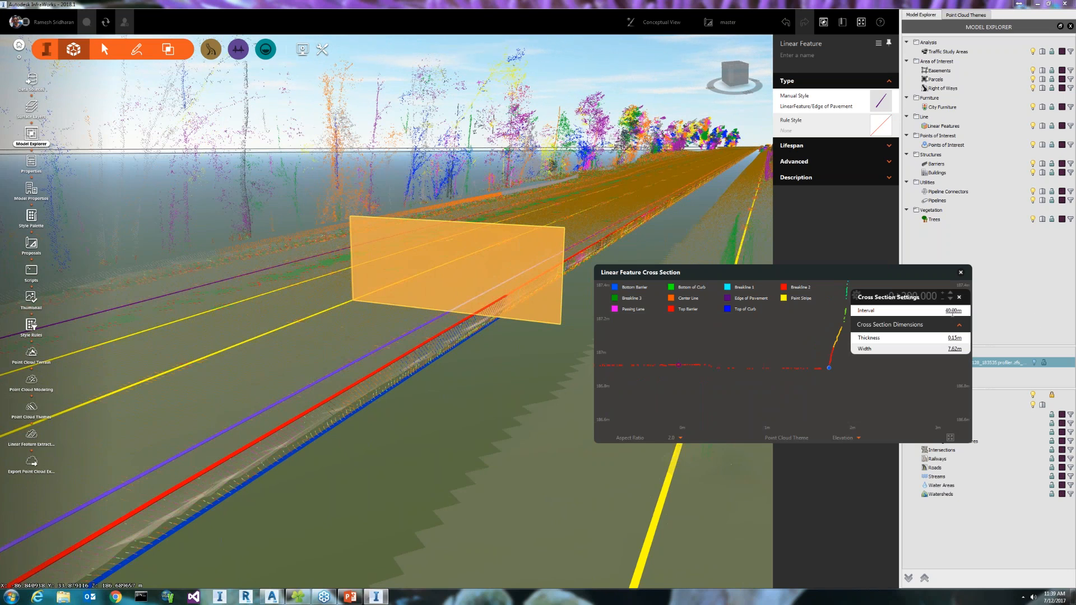
pyautogui.click(959, 297)
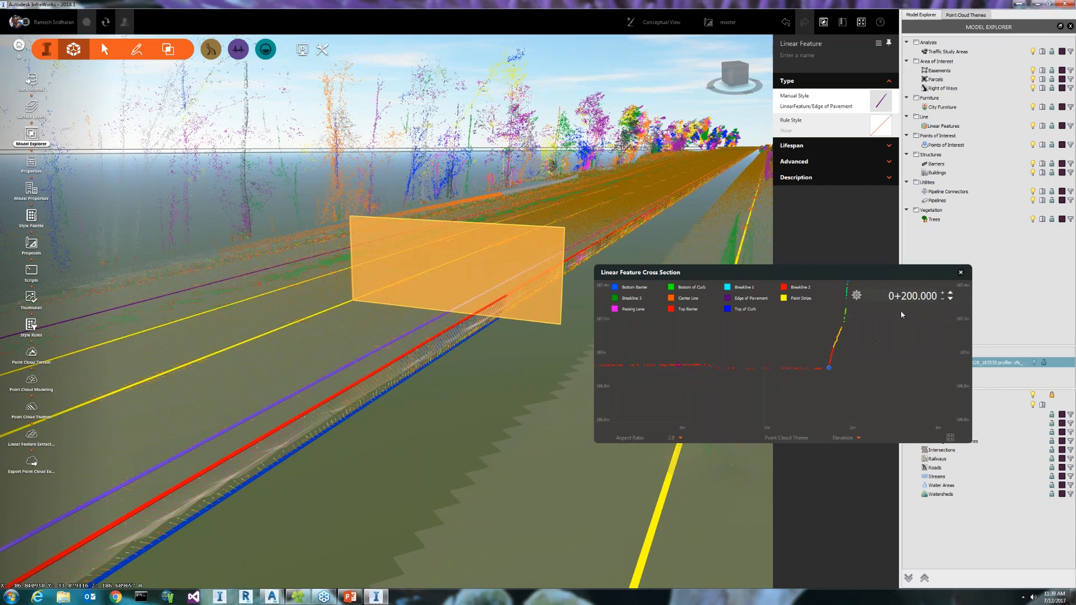
pyautogui.click(950, 292)
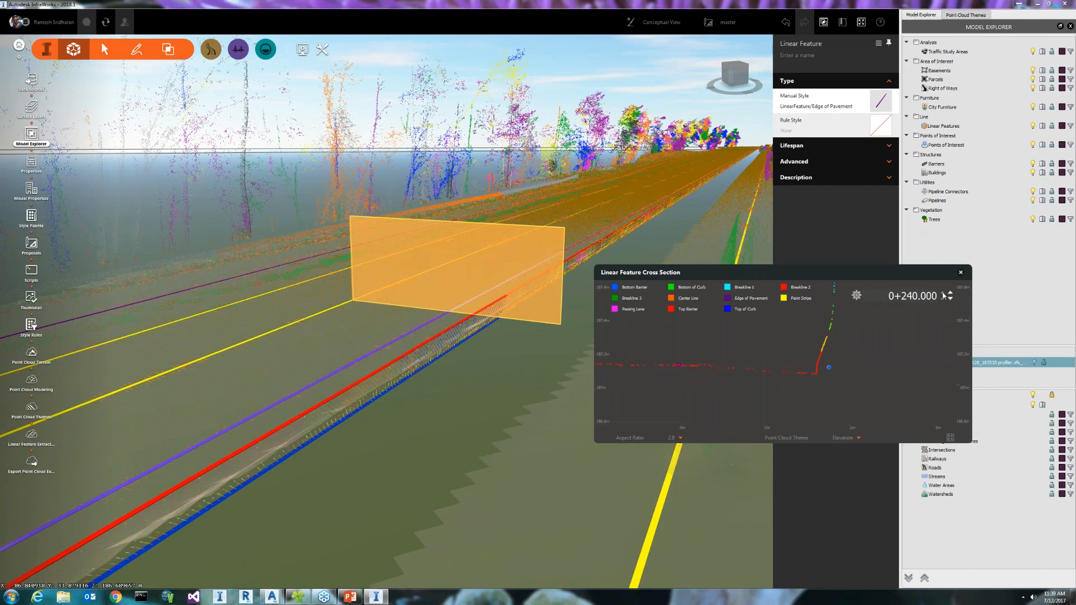
pyautogui.moveTo(829, 369); pyautogui.dragTo(817, 374)
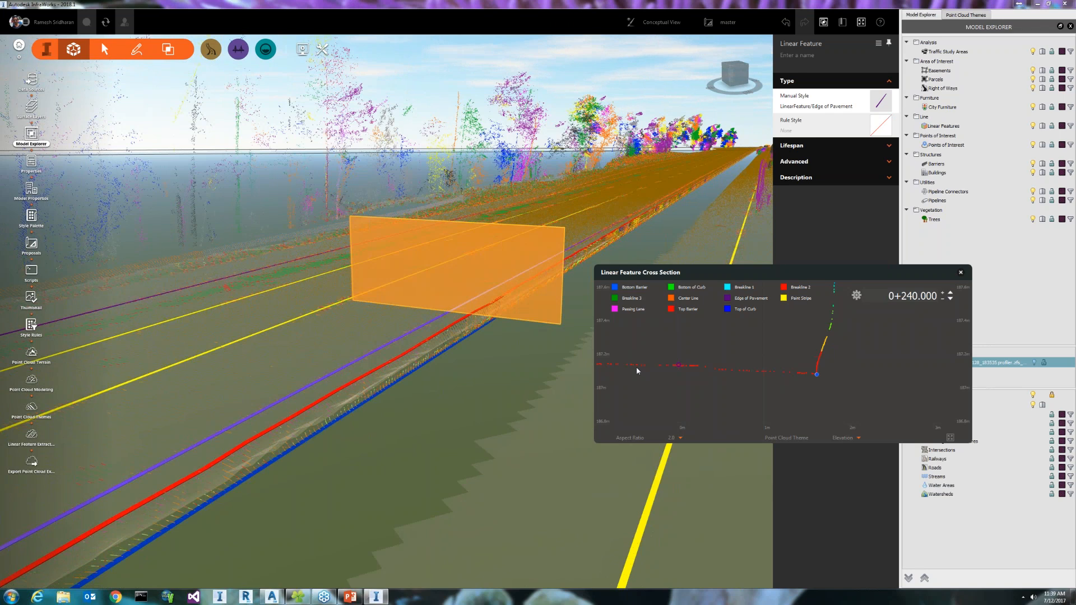
# - Set the cross section thickness to 0.3 m and continue the Bottom Barrier feature to station 0+280.000
pyautogui.click(856, 296)
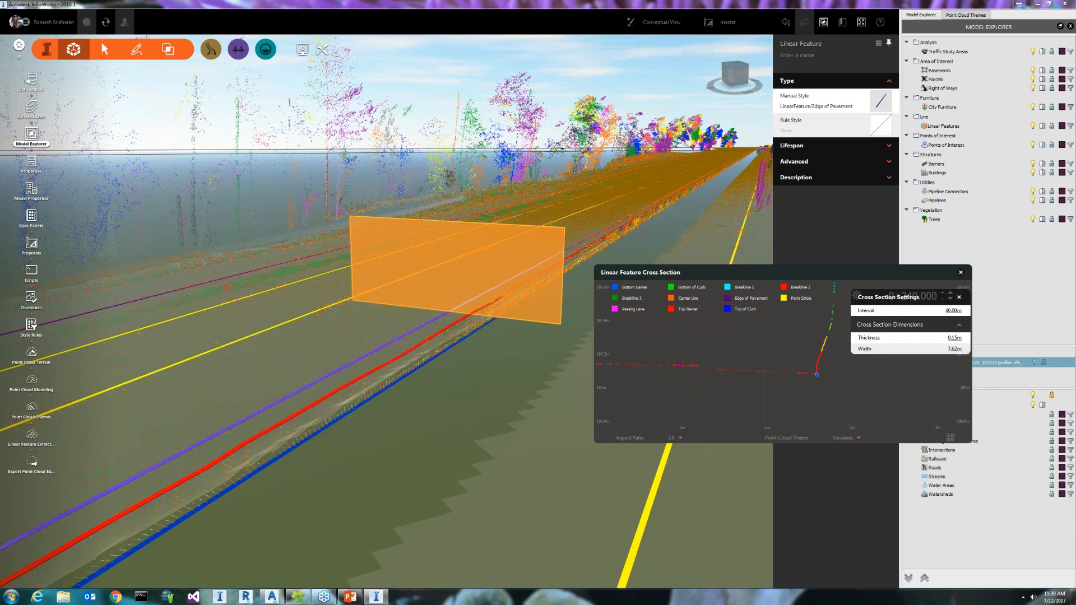
pyautogui.click(949, 338)
pyautogui.write('.3')
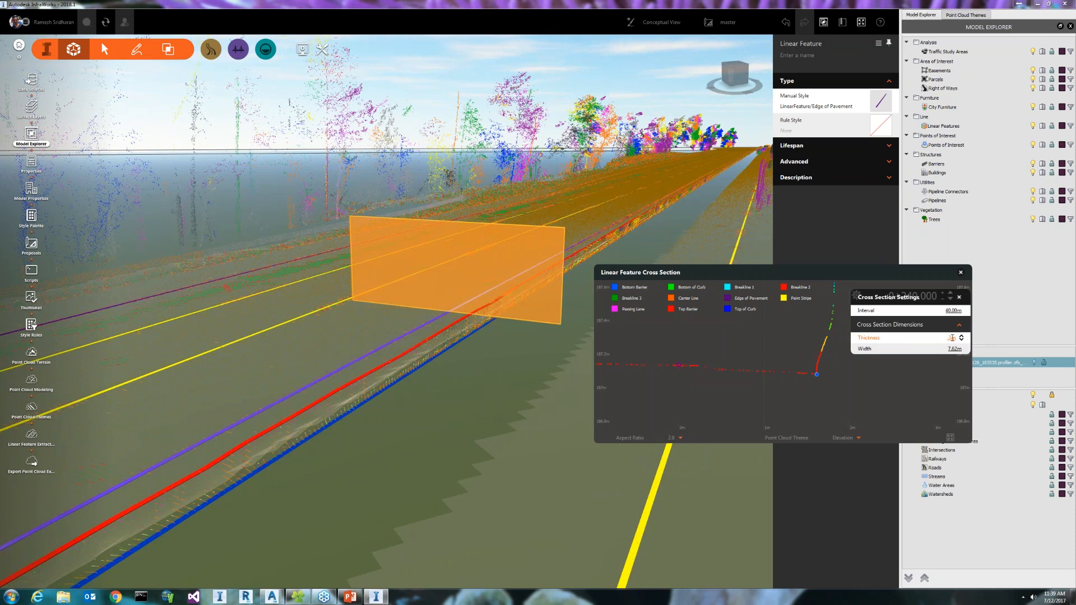
pyautogui.press('Return')
pyautogui.click(959, 298)
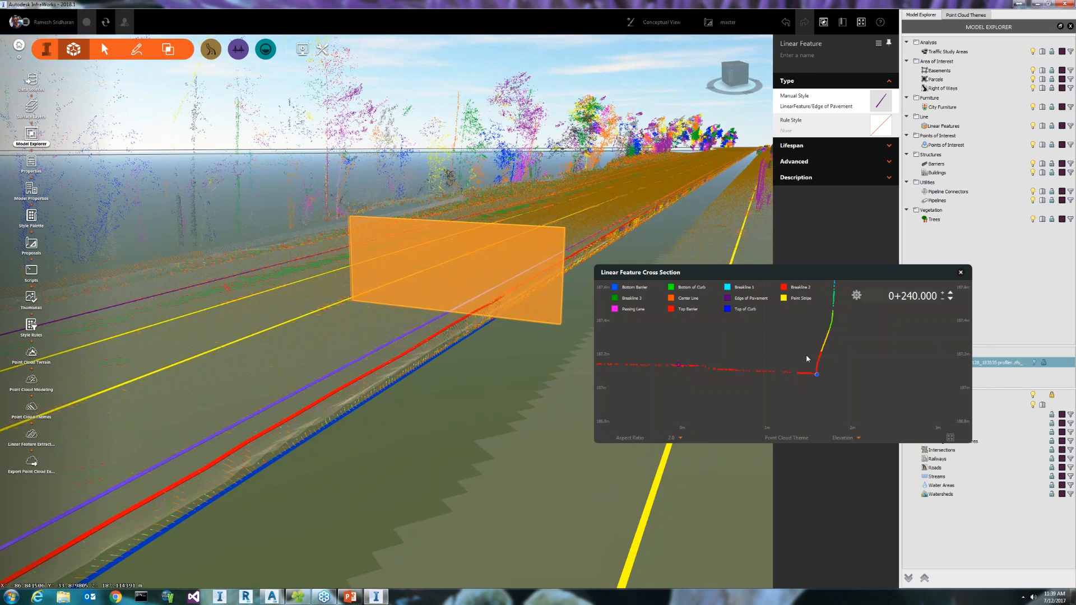
pyautogui.scroll(2, 944, 295)
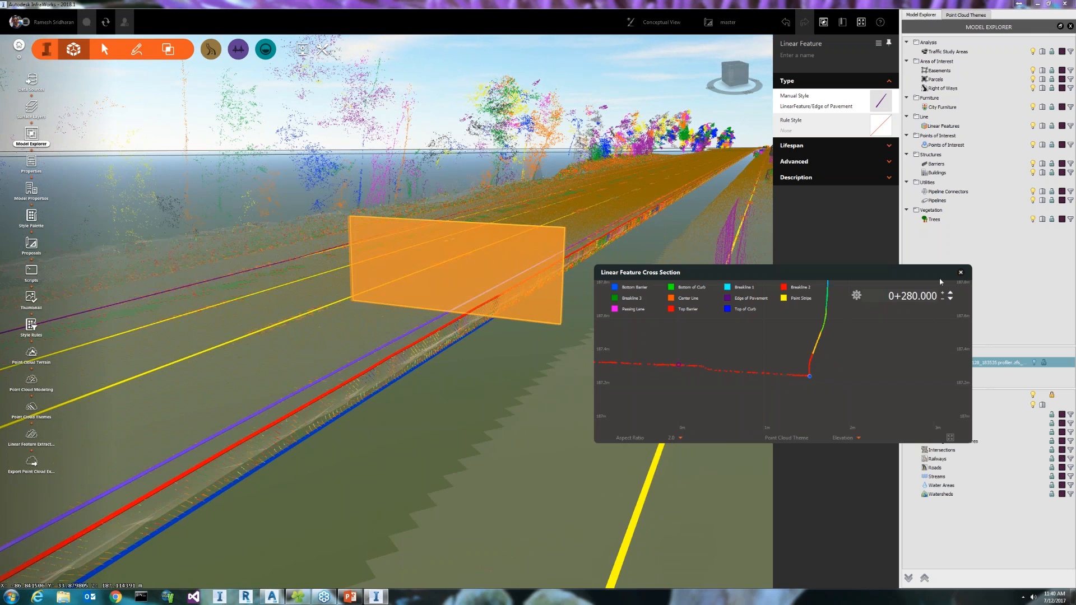
# - Close the cross section, hide the point clouds and examine the extracted lines along the road, then leave the Bottom Barrier feature
pyautogui.click(960, 273)
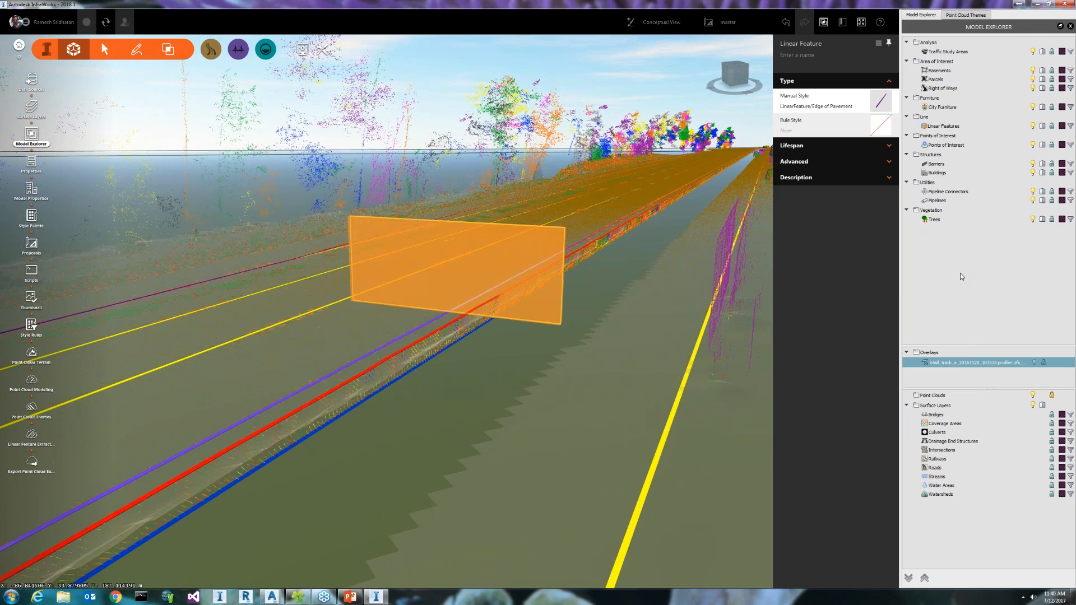
pyautogui.scroll(-7, 609, 343)
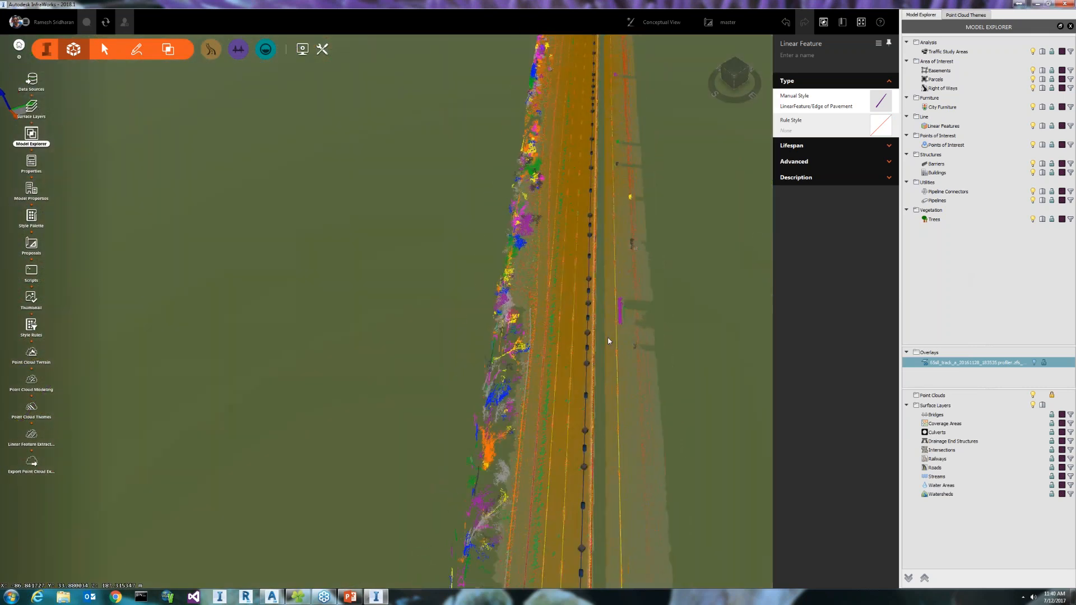
pyautogui.click(1032, 396)
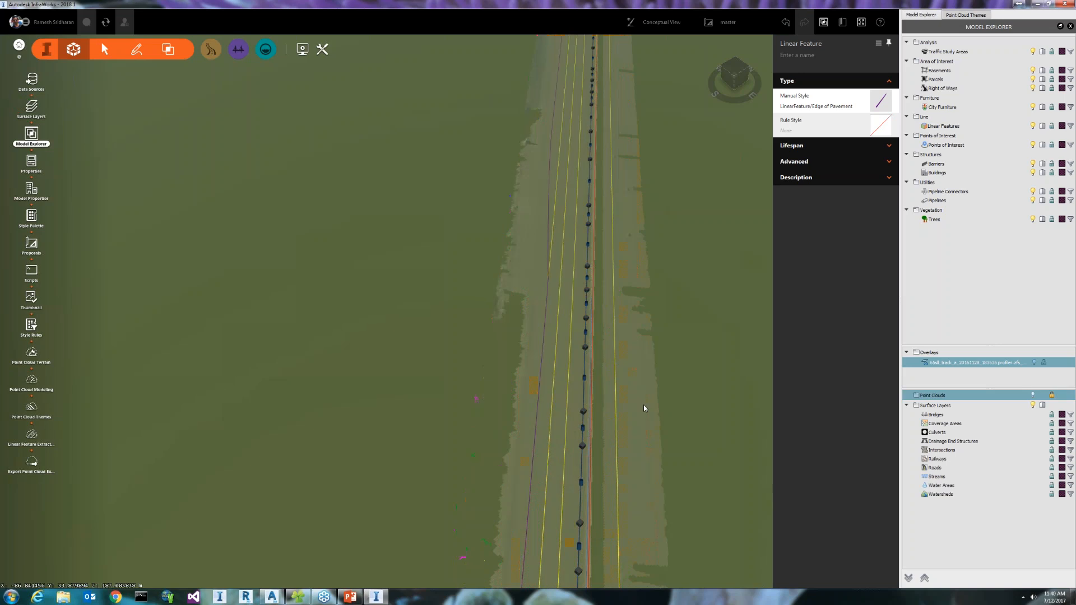
pyautogui.moveTo(647, 385); pyautogui.dragTo(617, 314, button='middle')
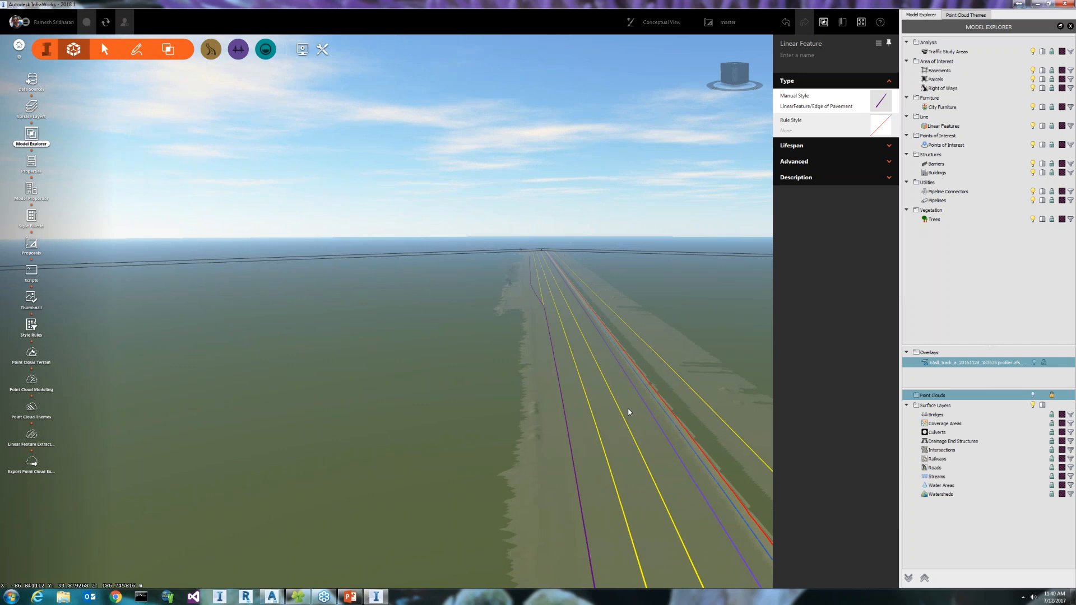
pyautogui.moveTo(628, 412); pyautogui.dragTo(598, 382, button='middle')
pyautogui.moveTo(573, 342); pyautogui.dragTo(586, 340, button='middle')
pyautogui.moveTo(611, 449); pyautogui.dragTo(579, 484)
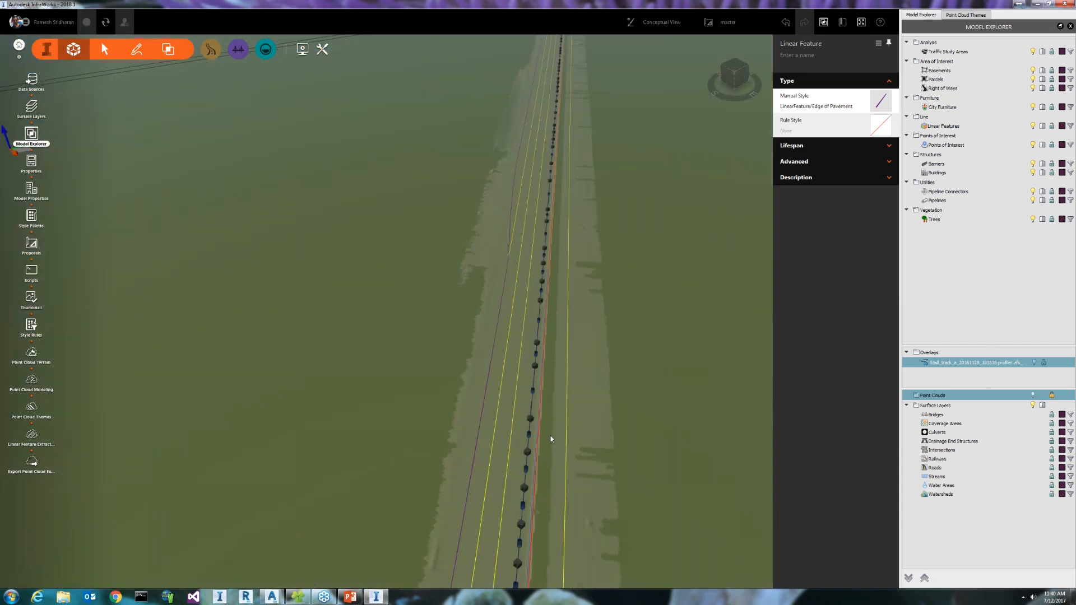
pyautogui.press('Escape')
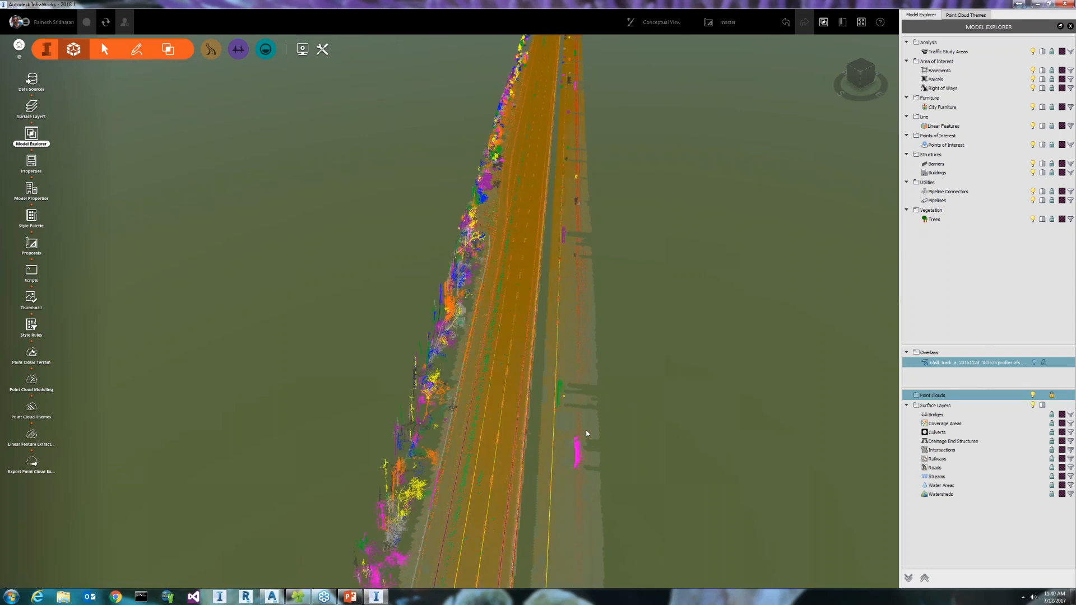
# - Start Point Cloud Modeling for the road corridor and set the navigation filter's Minimum Height to 2 m
pyautogui.moveTo(577, 426); pyautogui.dragTo(586, 273)
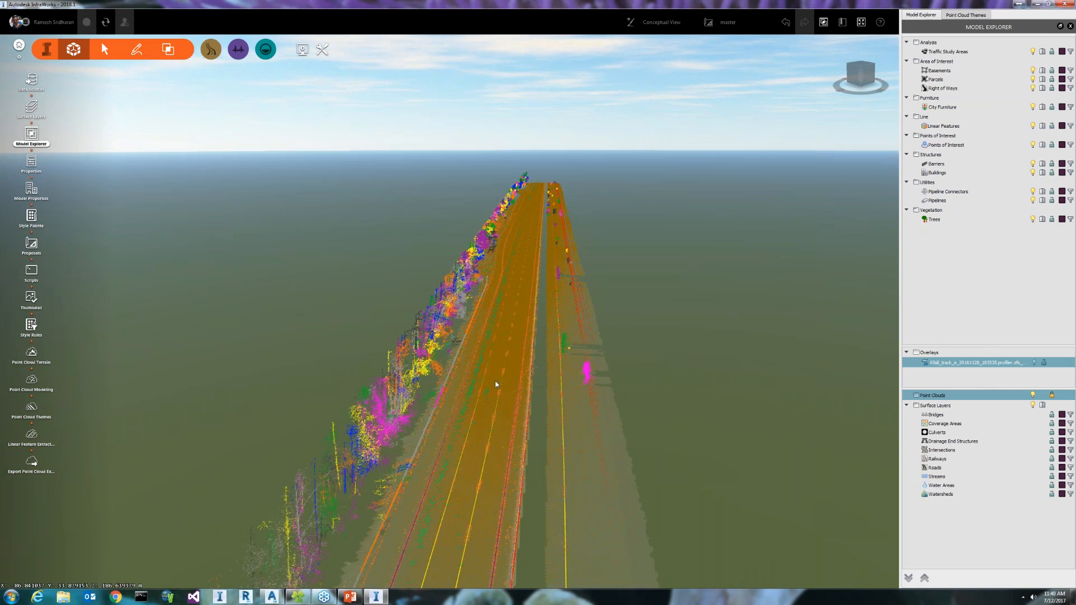
pyautogui.moveTo(496, 385); pyautogui.dragTo(534, 280)
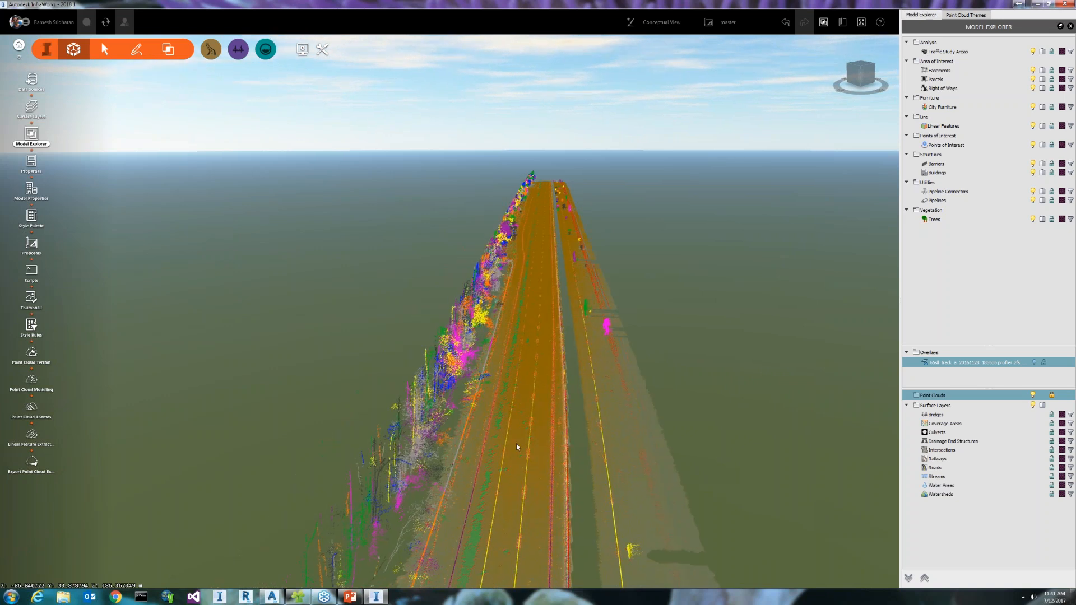
pyautogui.moveTo(516, 444); pyautogui.dragTo(518, 426)
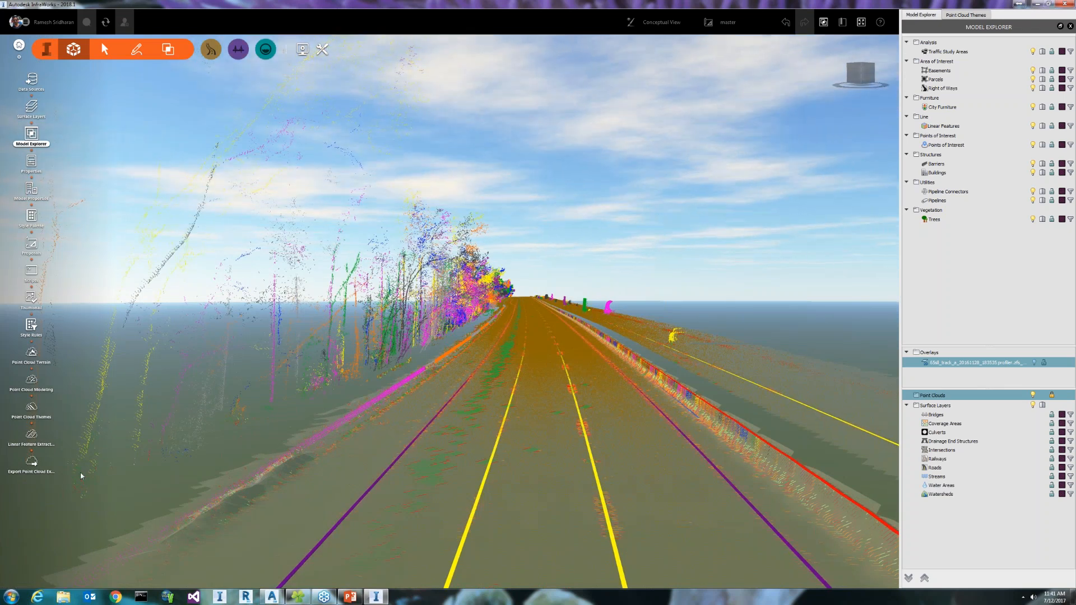
pyautogui.click(31, 382)
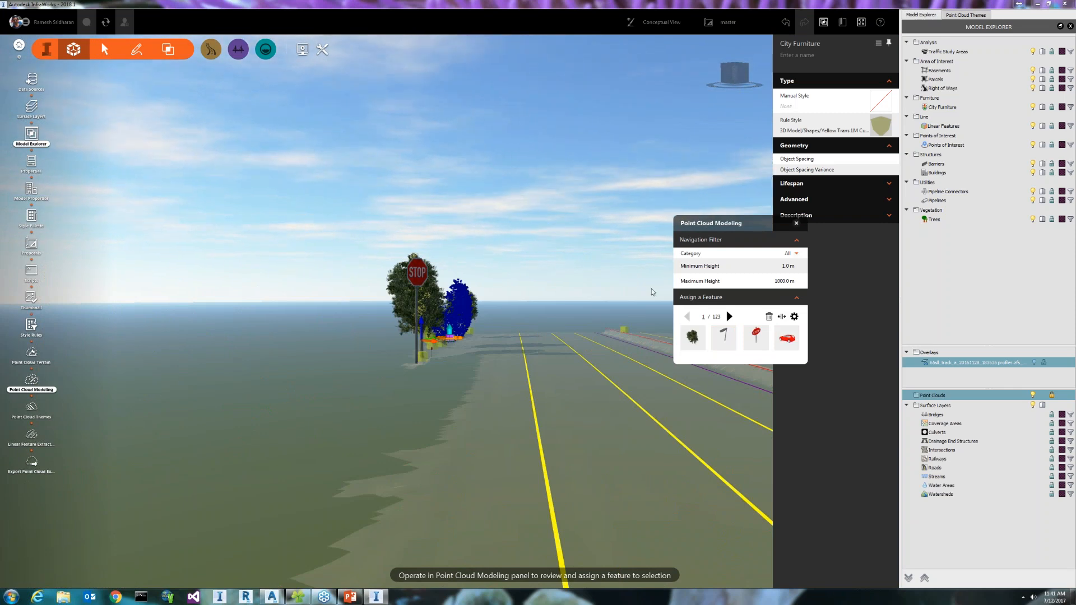
pyautogui.moveTo(729, 224); pyautogui.dragTo(929, 253)
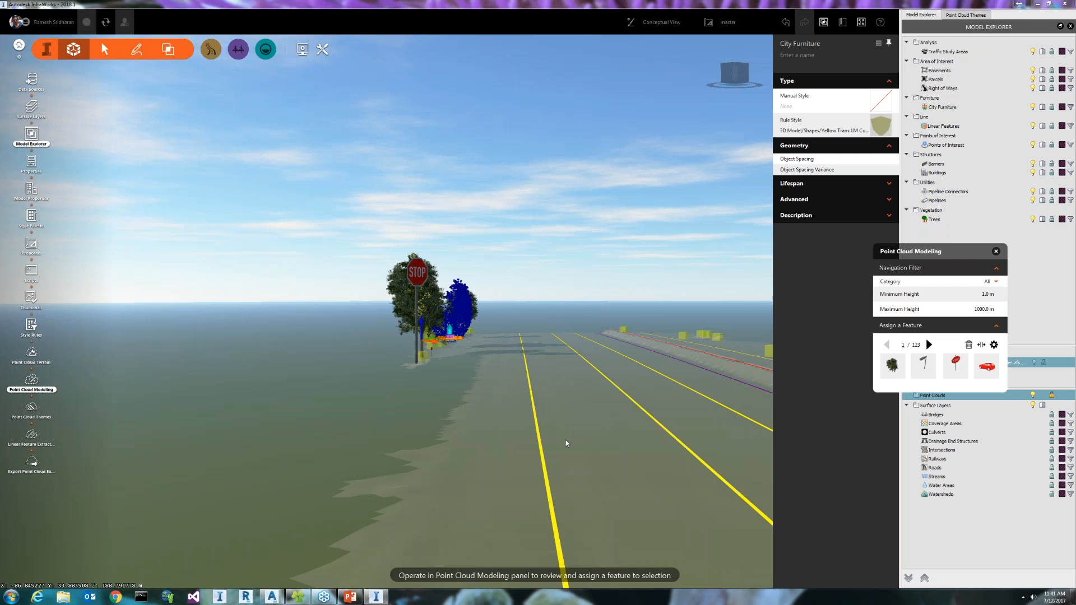
pyautogui.moveTo(603, 443)
pyautogui.mouseDown()
pyautogui.moveTo(584, 450)
pyautogui.moveTo(611, 451)
pyautogui.mouseUp()
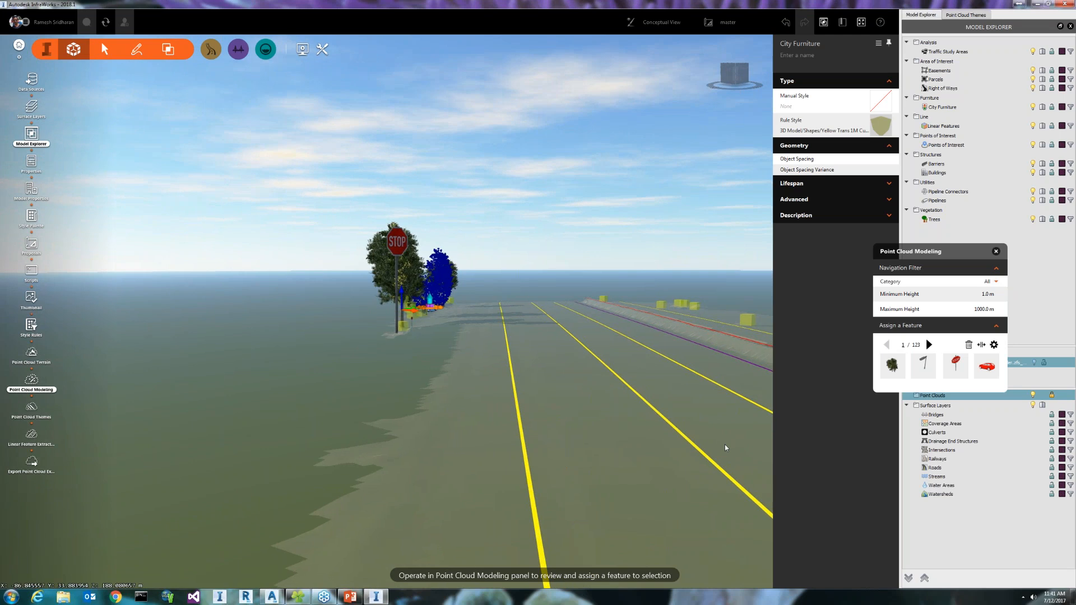
pyautogui.moveTo(909, 258); pyautogui.dragTo(924, 241)
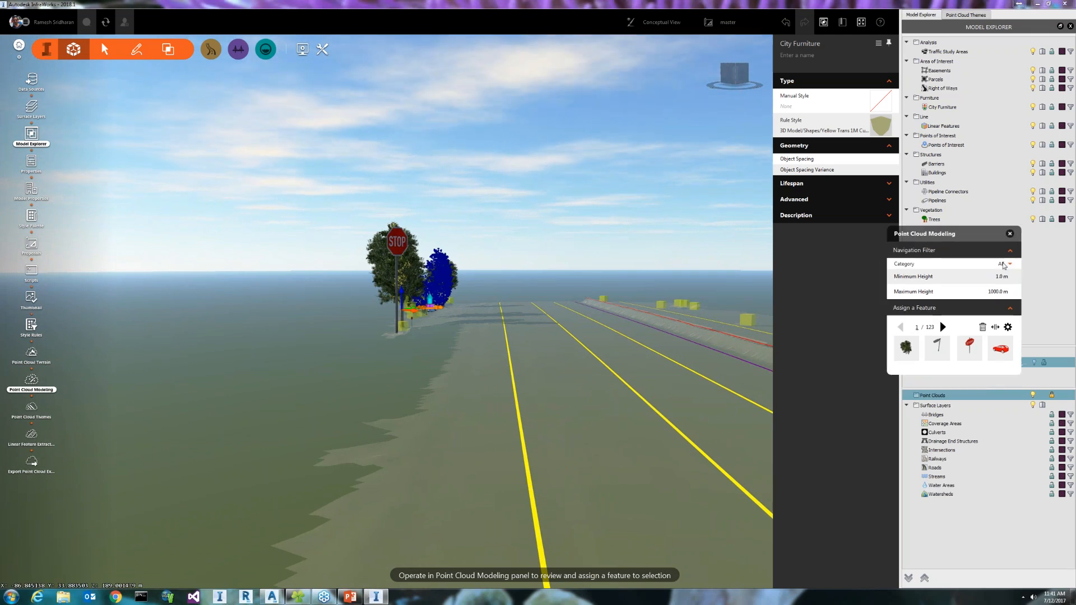
pyautogui.click(999, 277)
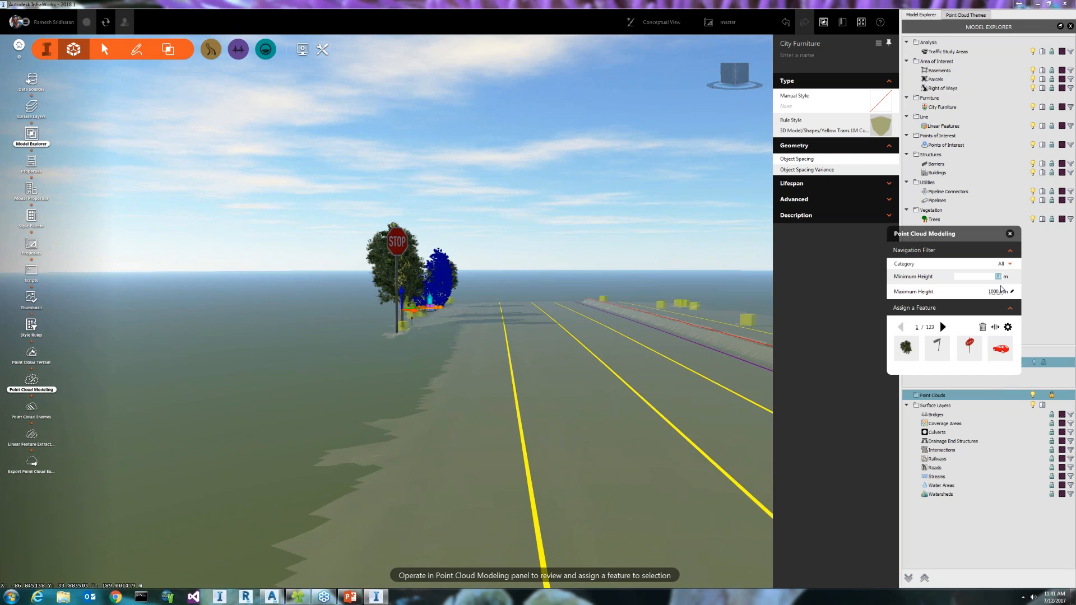
pyautogui.write('2')
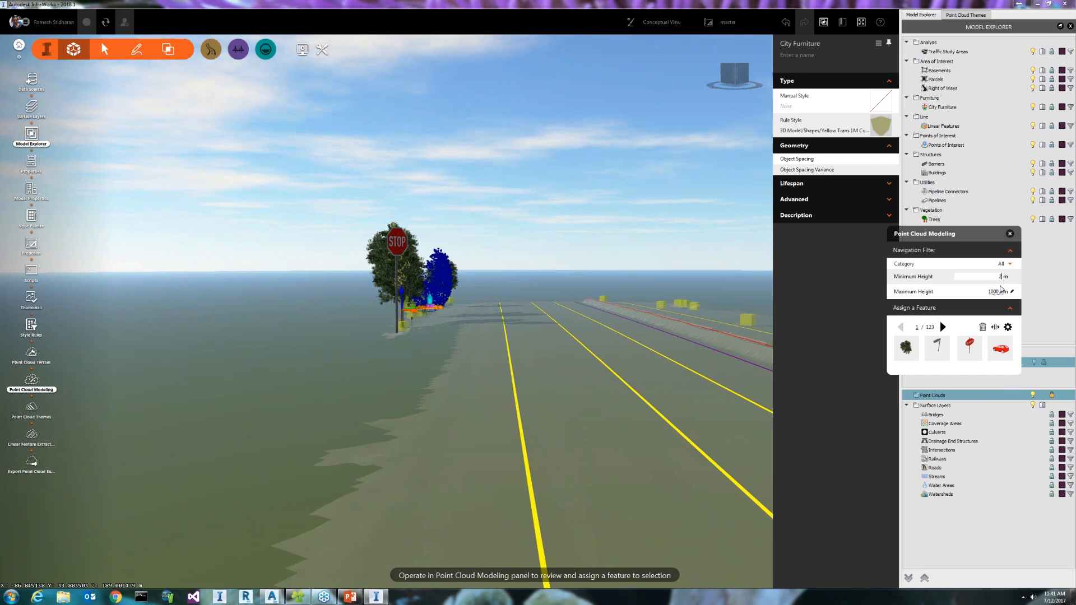
pyautogui.press('Return')
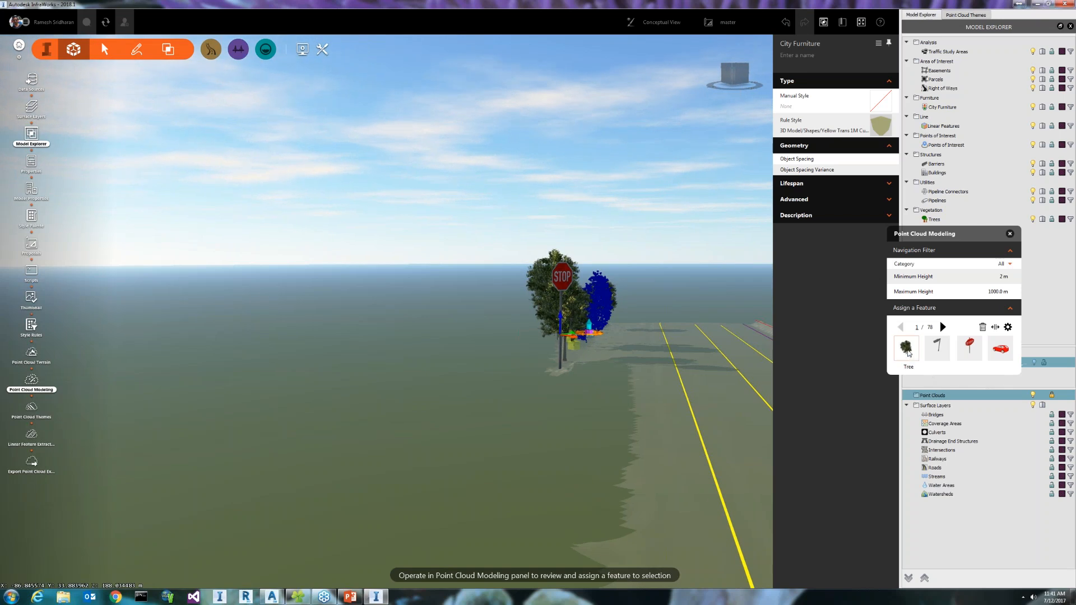
# - Assign the Tree feature to the first filtered point cluster, advance to the second cluster and view the modelled objects around it
pyautogui.click(911, 349)
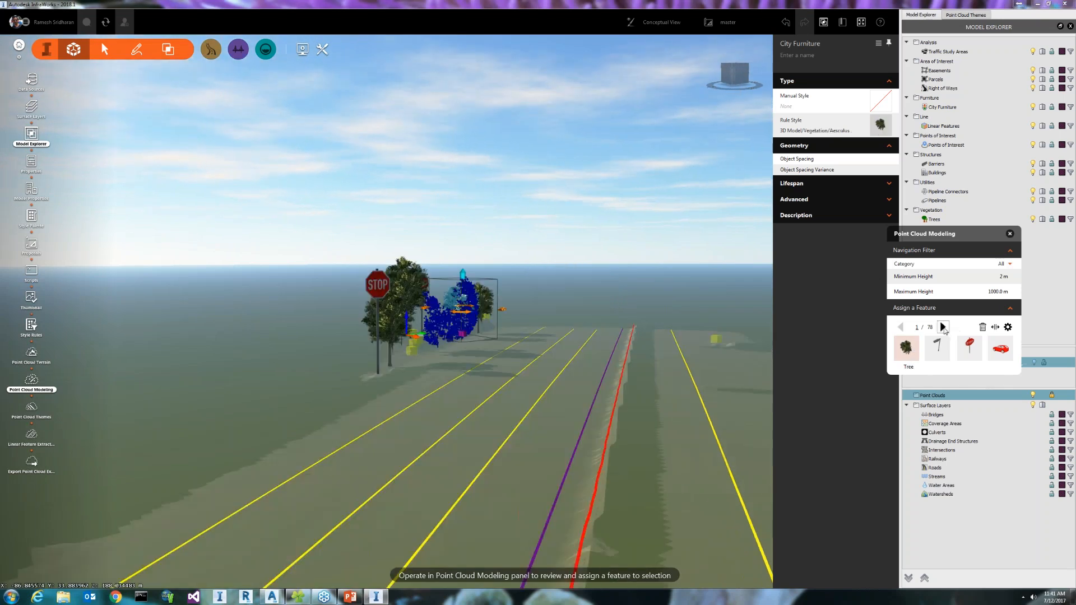
pyautogui.click(943, 327)
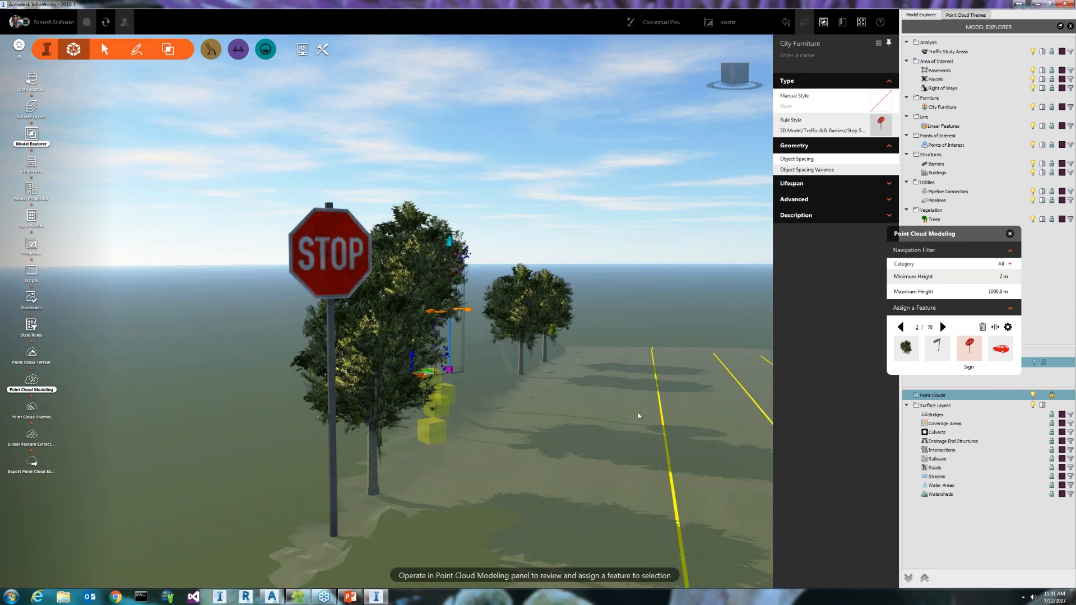
pyautogui.moveTo(616, 497); pyautogui.dragTo(688, 512, button='right')
pyautogui.scroll(-2, 688, 513)
pyautogui.scroll(-5, 663, 506)
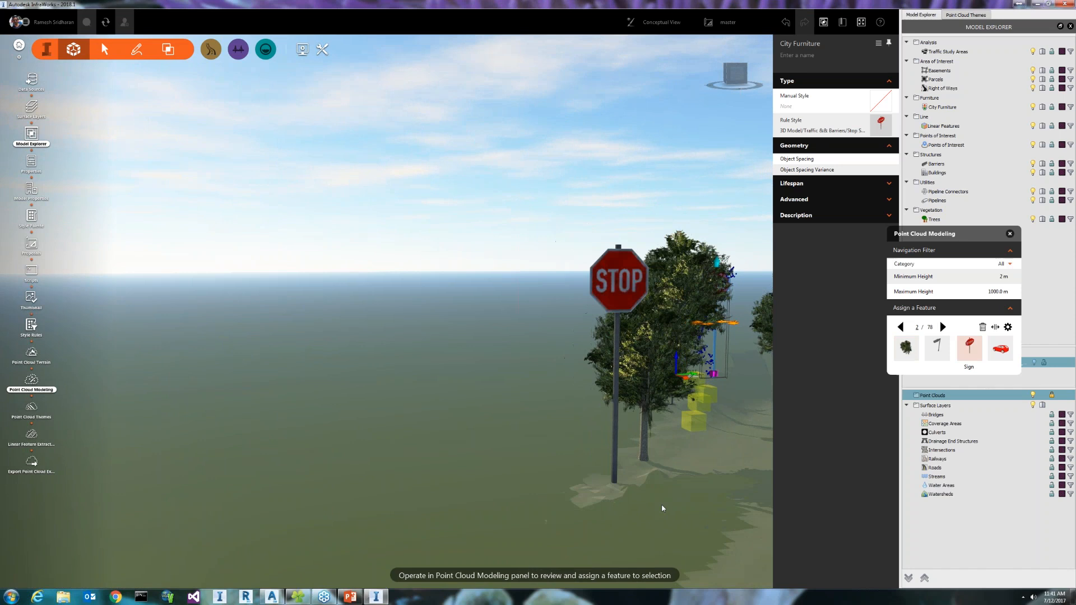
# - Assign the Tree feature to the second point cluster in place of the sign and advance to the third cluster
pyautogui.moveTo(600, 418); pyautogui.dragTo(428, 355, button='middle')
pyautogui.moveTo(560, 494); pyautogui.dragTo(587, 408, button='middle')
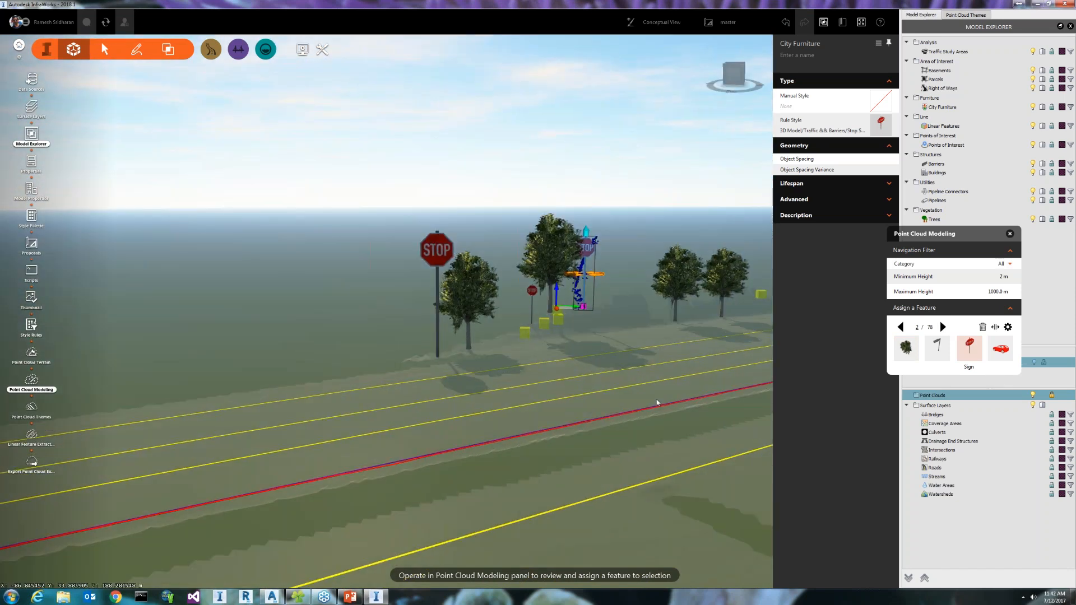
pyautogui.moveTo(658, 402); pyautogui.dragTo(521, 405, button='middle')
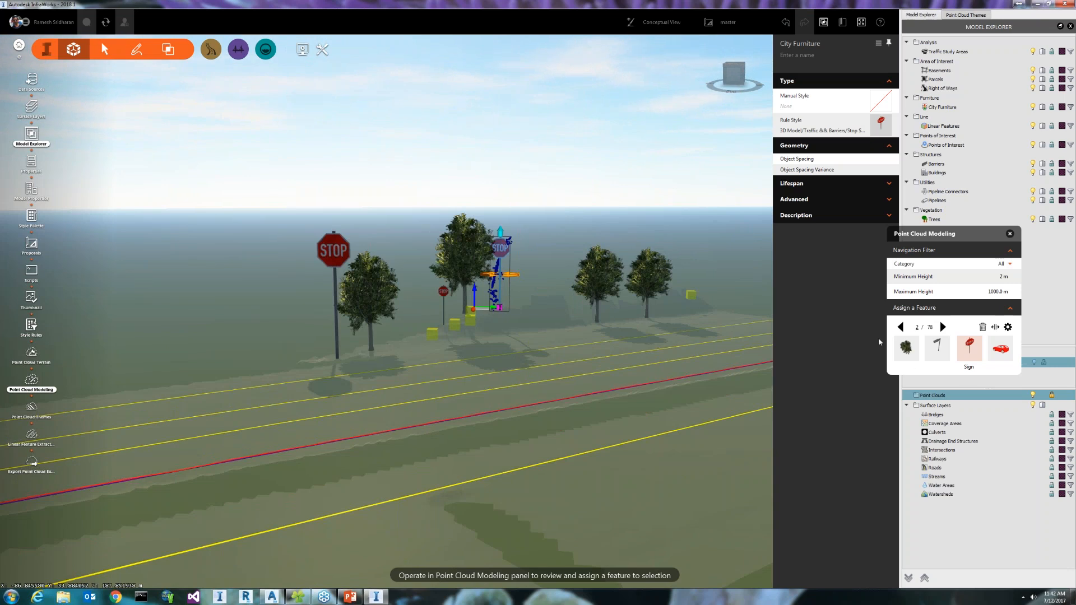
pyautogui.click(910, 352)
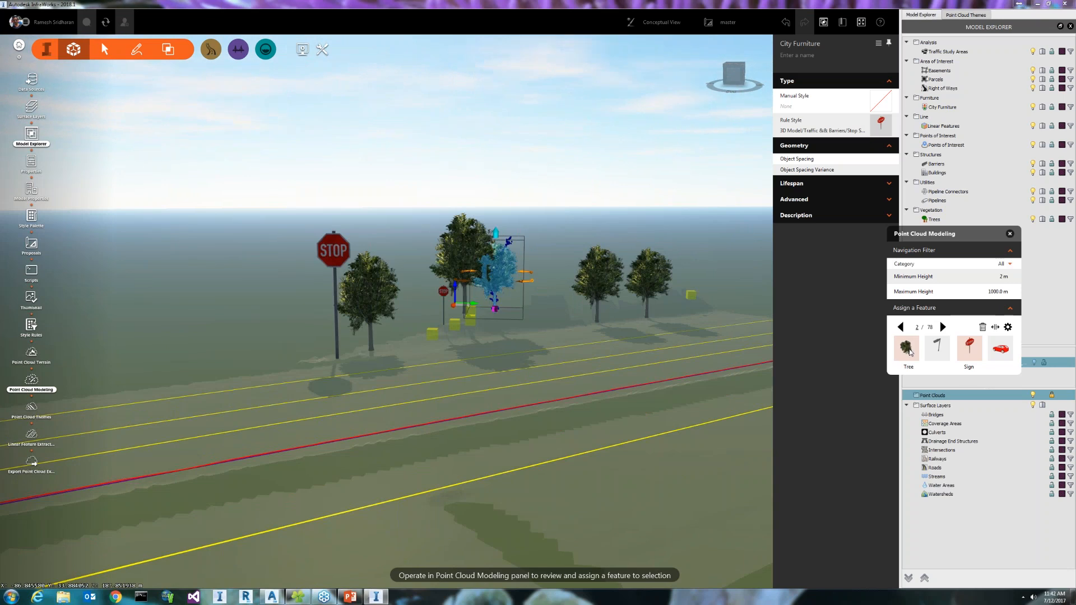
pyautogui.click(942, 327)
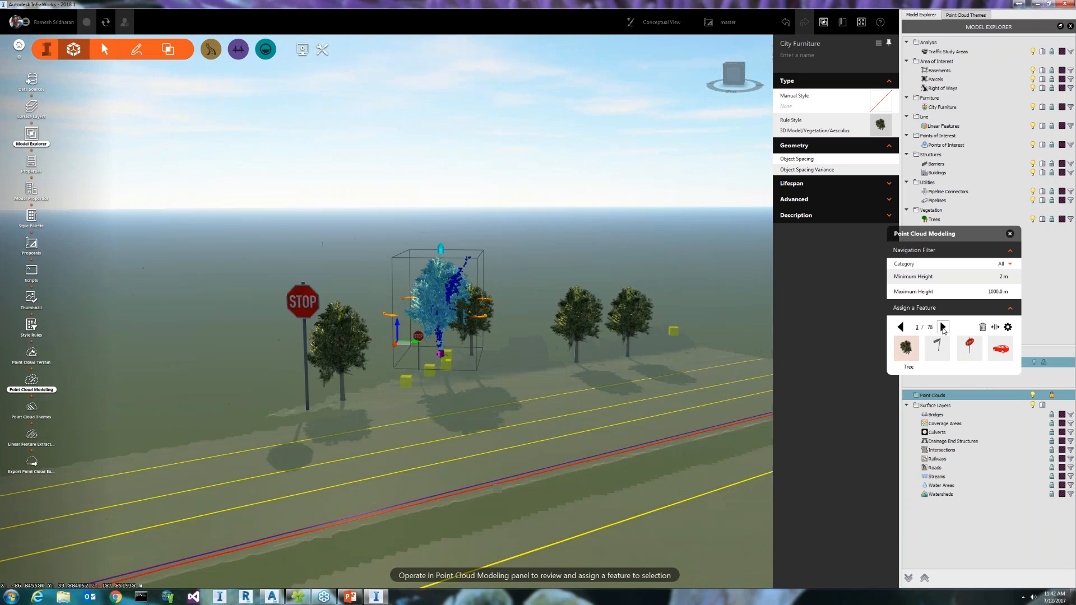
# - Delete the fourth point cluster and assign the Tree feature to the cluster that takes its place
pyautogui.click(943, 327)
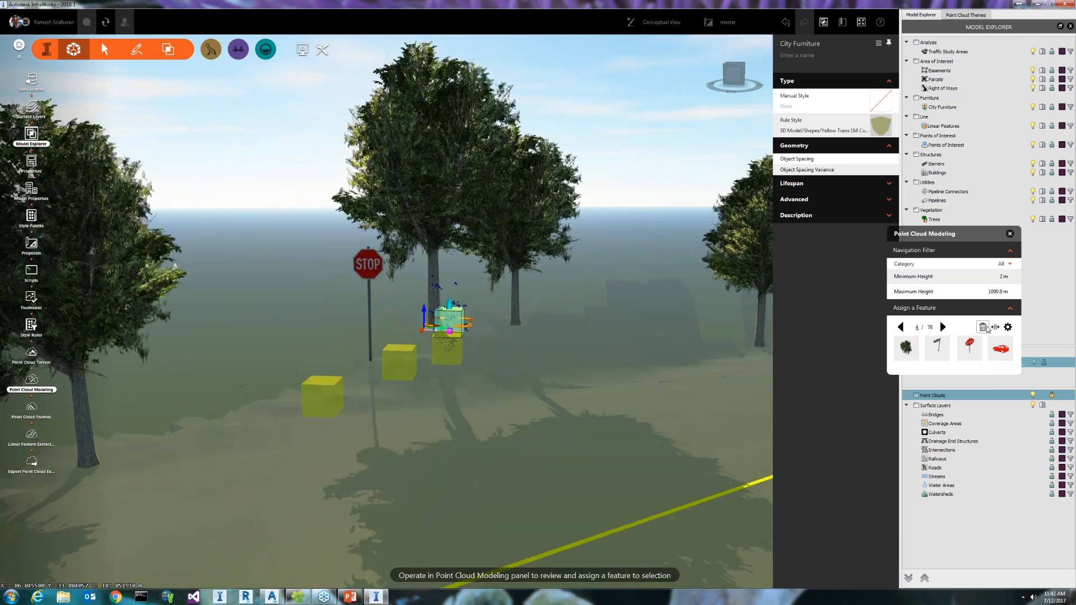
pyautogui.click(983, 328)
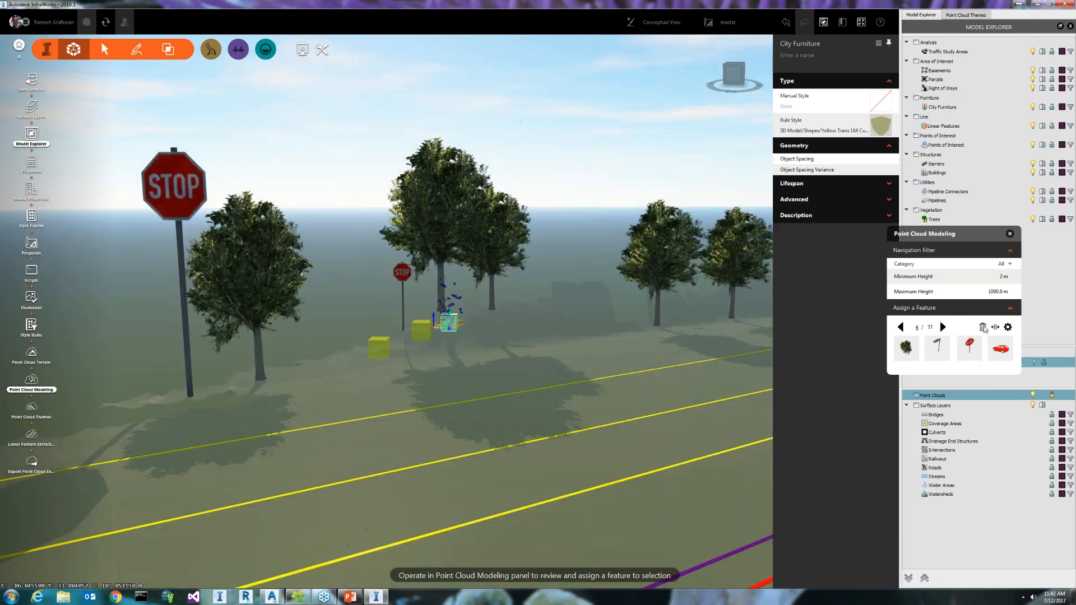
pyautogui.click(909, 352)
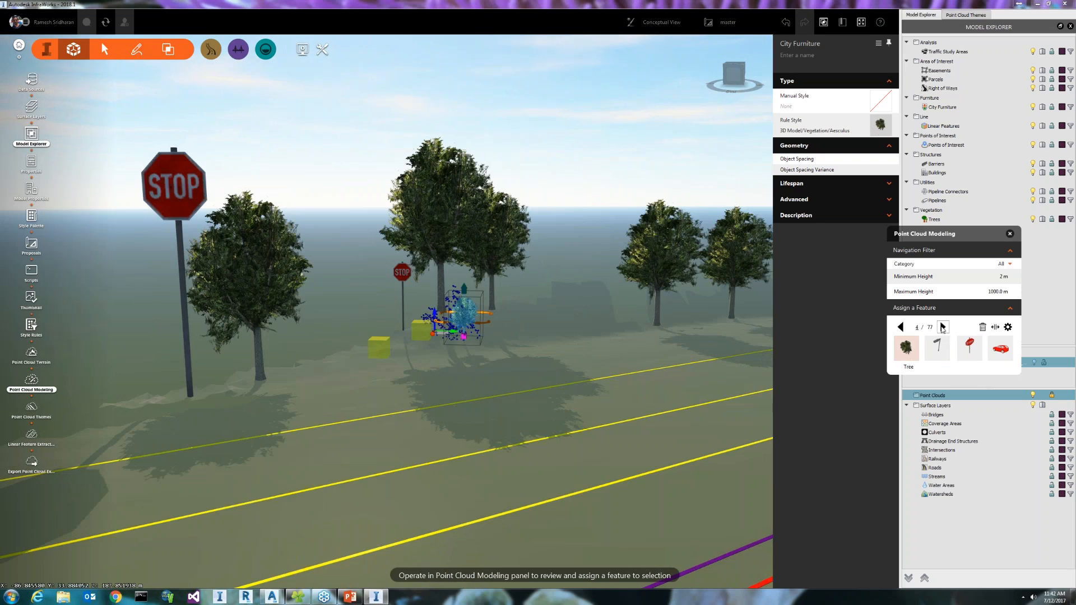
# - Delete the false clusters that follow, assign the Tree feature to the fifth cluster and advance to the sixth
pyautogui.click(943, 327)
pyautogui.click(983, 327)
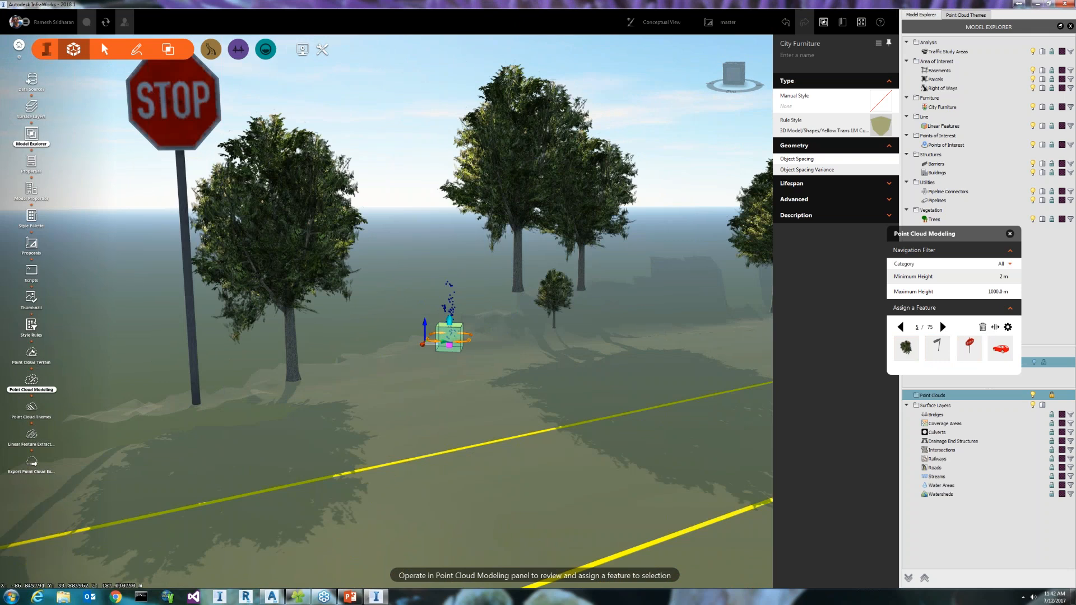
pyautogui.click(983, 329)
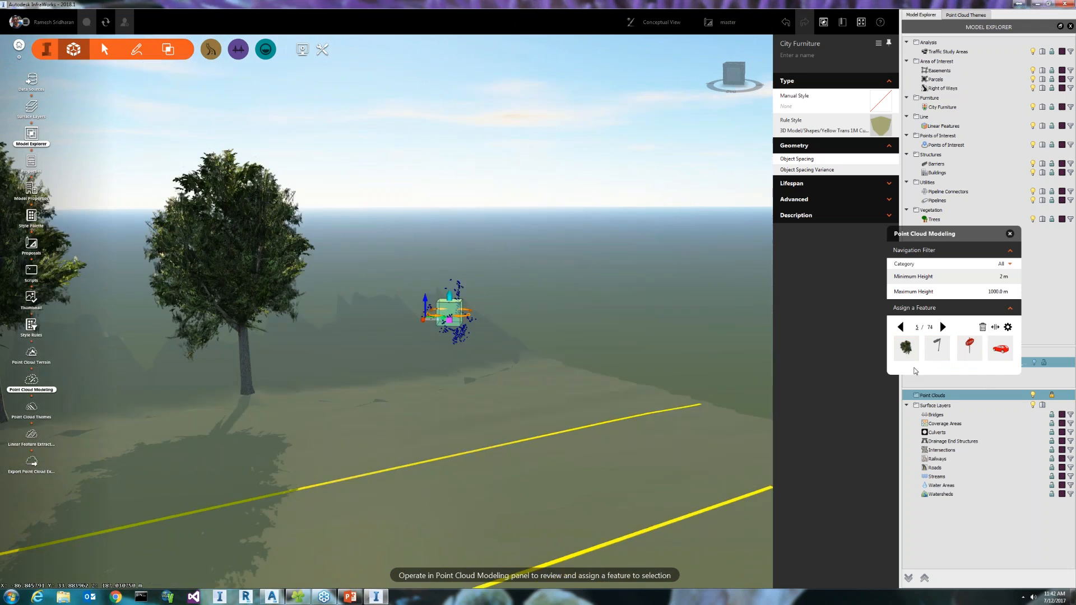
pyautogui.click(907, 348)
pyautogui.click(943, 327)
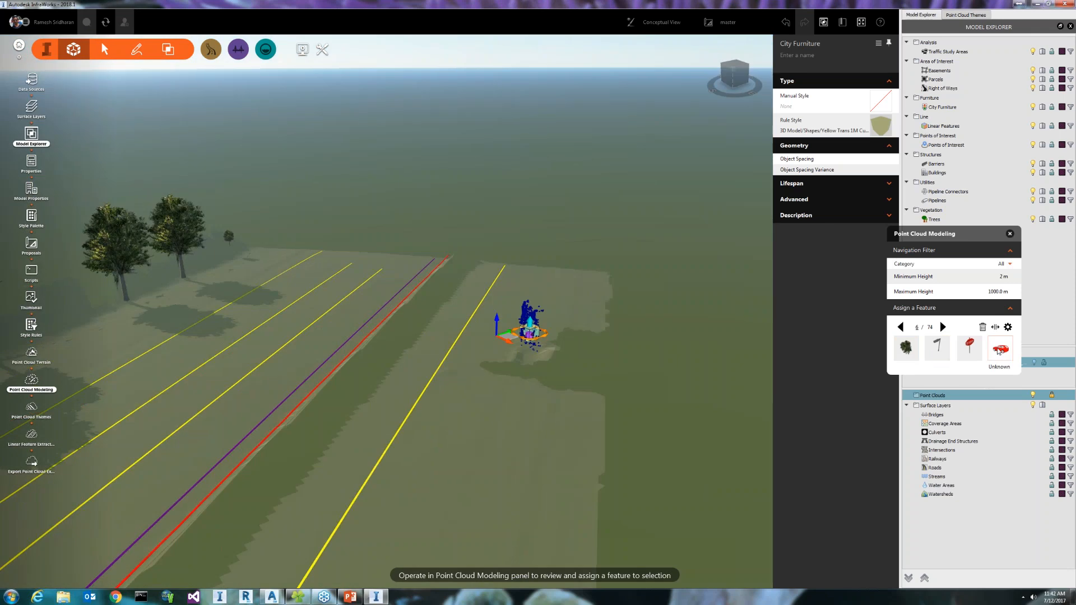
# - Set the Unknown feature's style to the Red Stationwagon model from 3D Model/Vehicles and close the feature style settings
pyautogui.click(1007, 327)
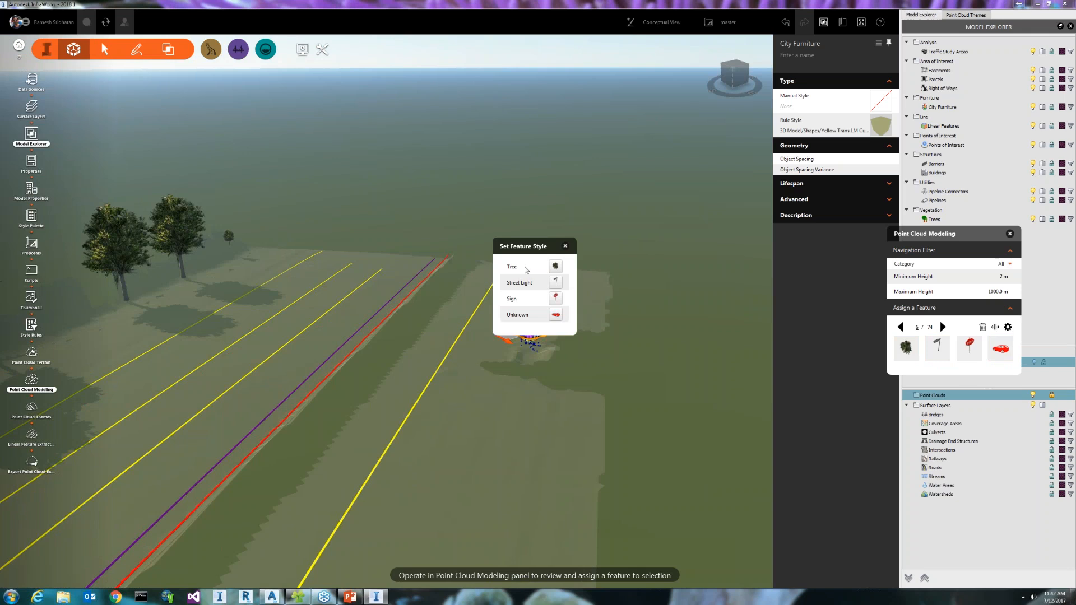
pyautogui.click(556, 316)
pyautogui.click(561, 220)
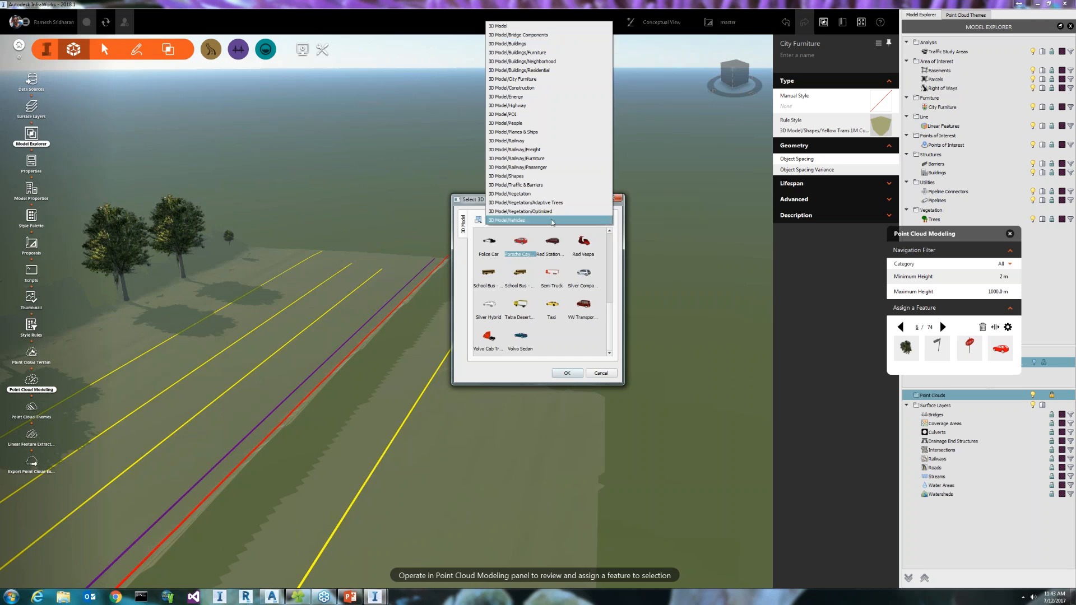
pyautogui.click(572, 355)
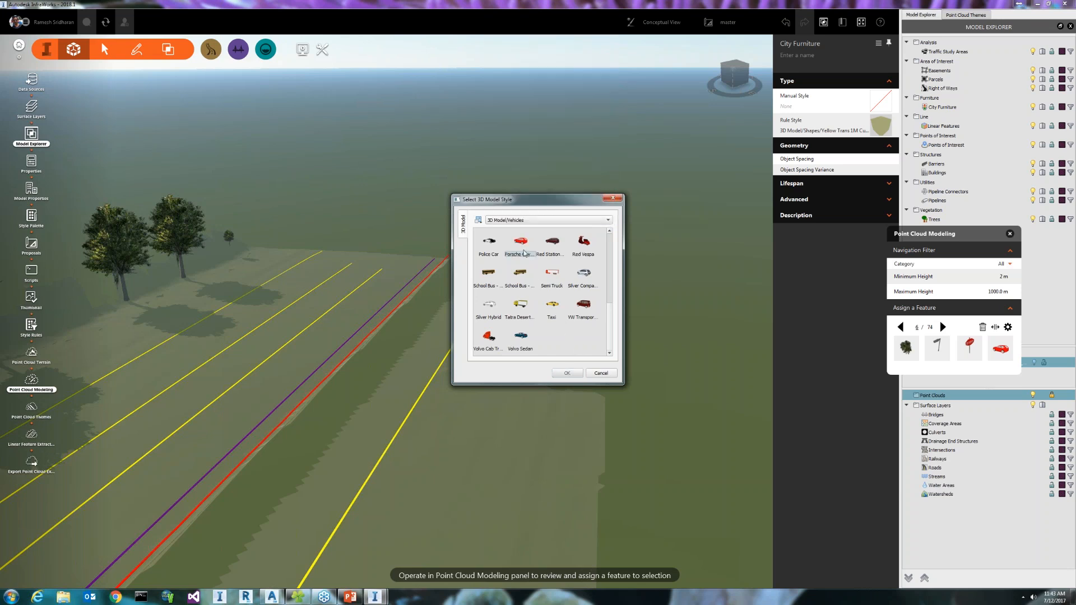
pyautogui.click(557, 256)
pyautogui.click(568, 375)
pyautogui.click(565, 247)
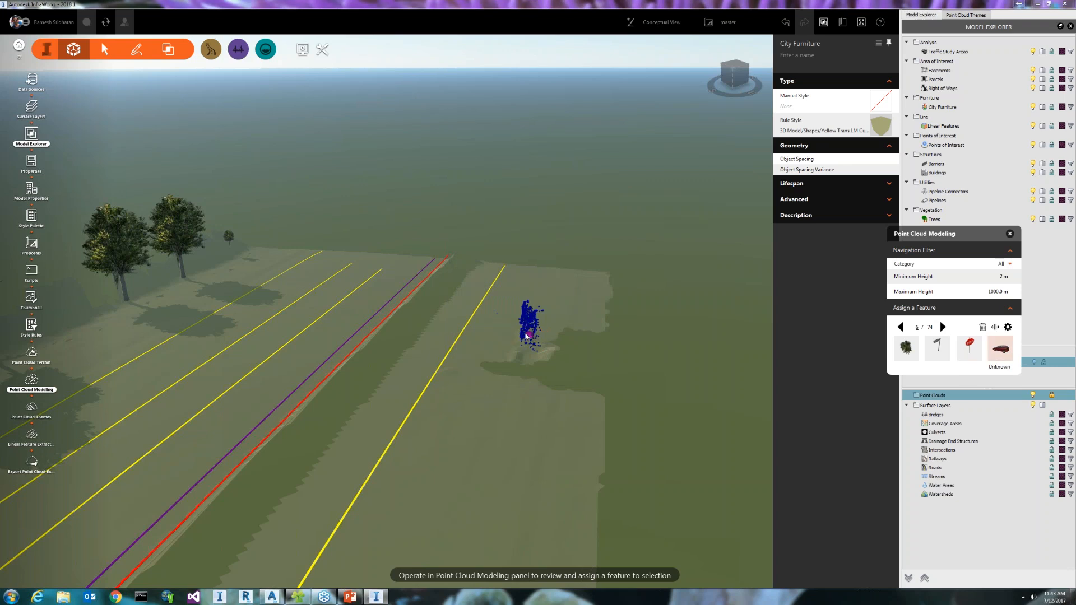
# - Assign the Unknown feature to the sixth point cluster, view it and advance to the seventh cluster
pyautogui.moveTo(551, 336); pyautogui.dragTo(469, 320, button='middle')
pyautogui.moveTo(462, 334); pyautogui.dragTo(457, 331)
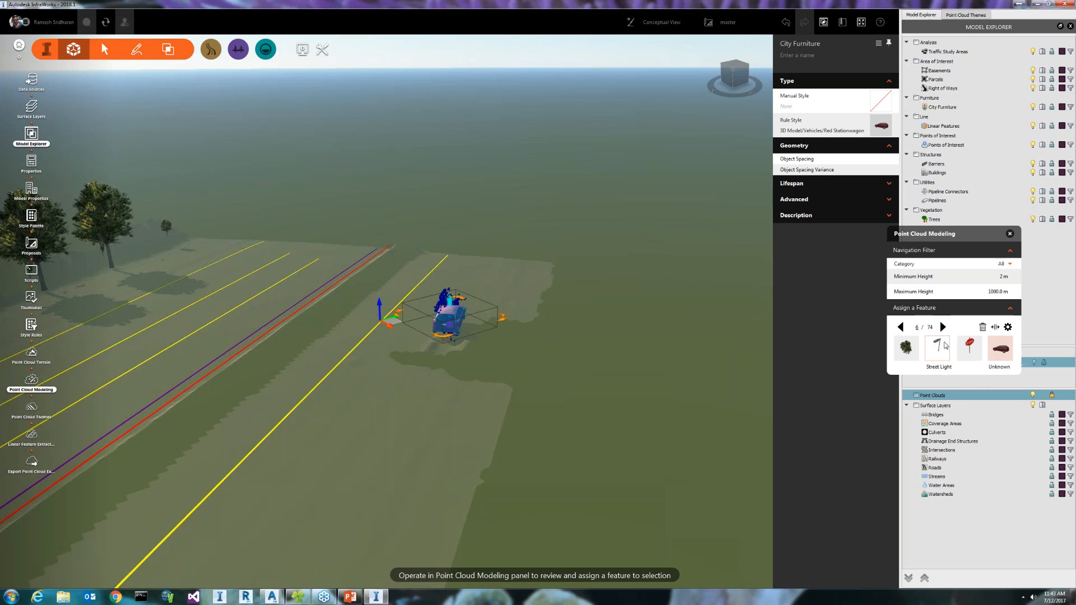
pyautogui.click(943, 327)
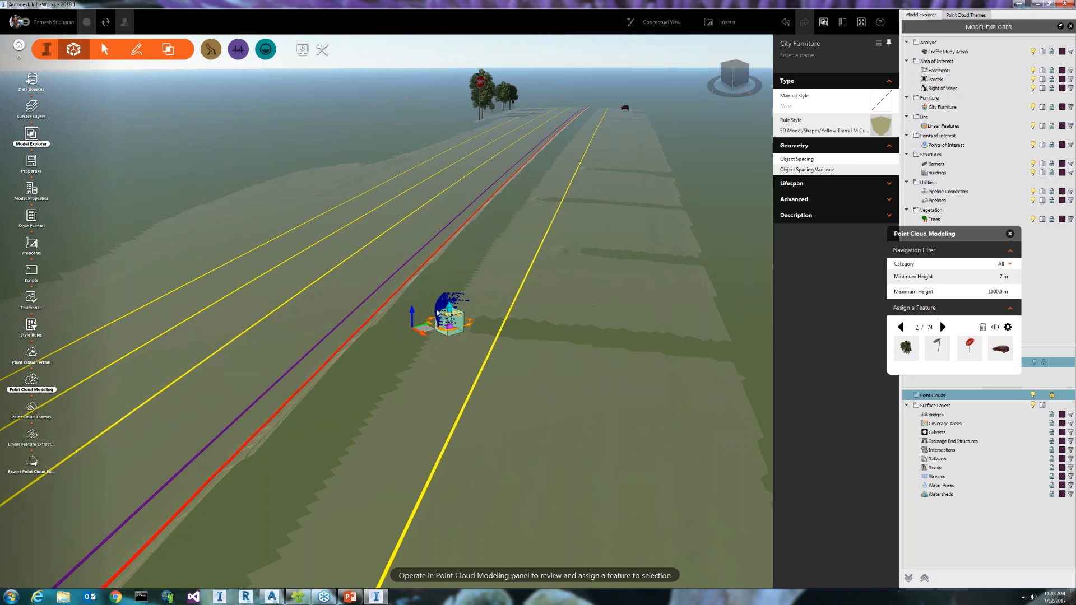
# - Advance to the eighth cluster and delete its stop sign overlapping the street light
pyautogui.click(943, 328)
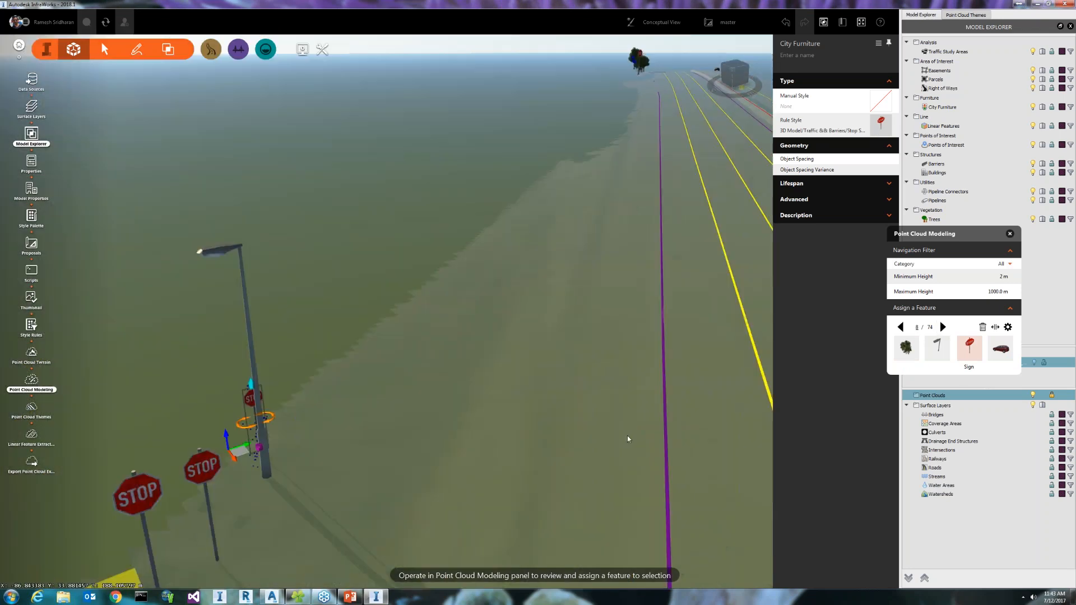
pyautogui.moveTo(627, 435); pyautogui.dragTo(334, 325)
pyautogui.scroll(6, 333, 326)
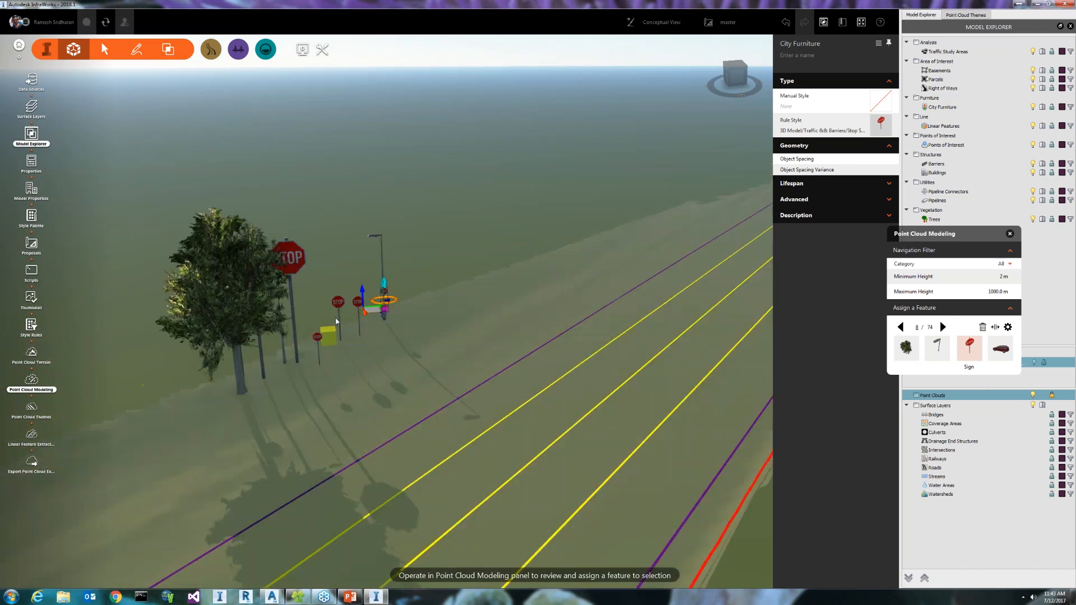
pyautogui.click(983, 327)
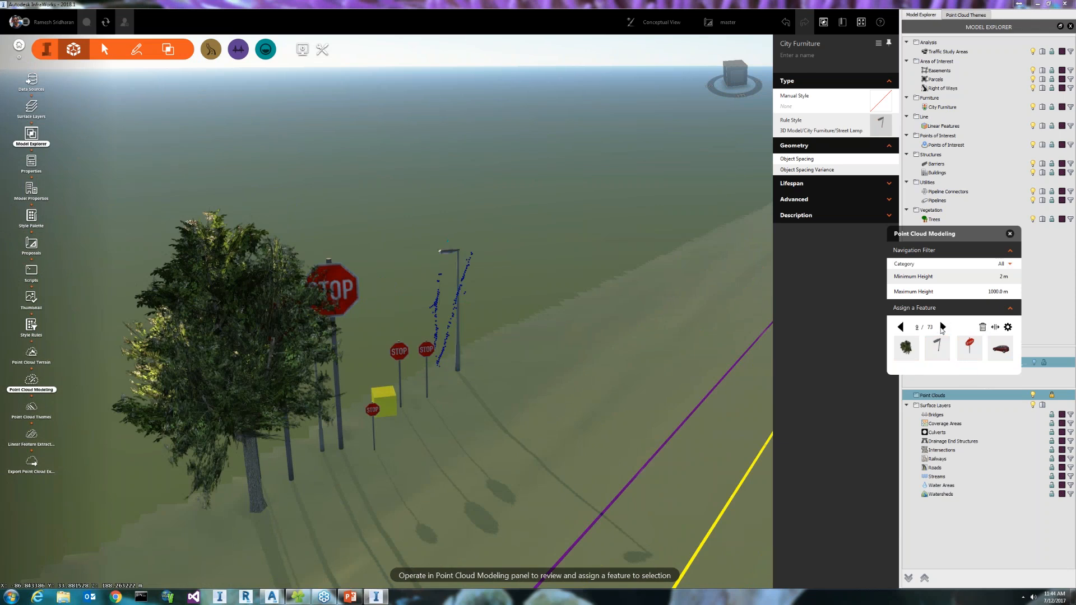
# - Assign the Tree feature to the ninth and tenth clusters and delete the eleventh cluster's sign
pyautogui.click(943, 328)
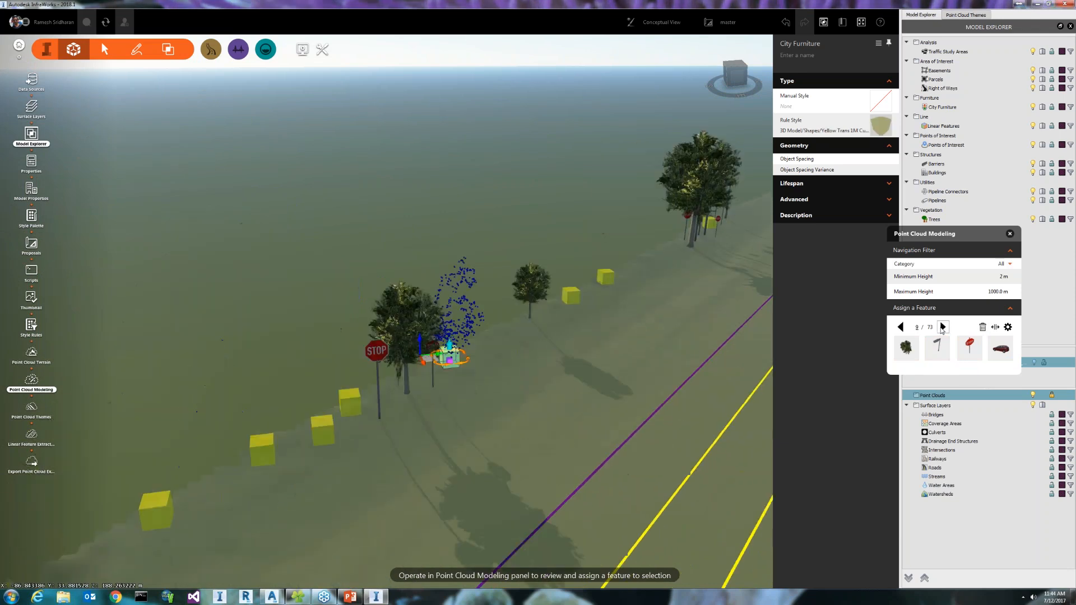
pyautogui.click(996, 330)
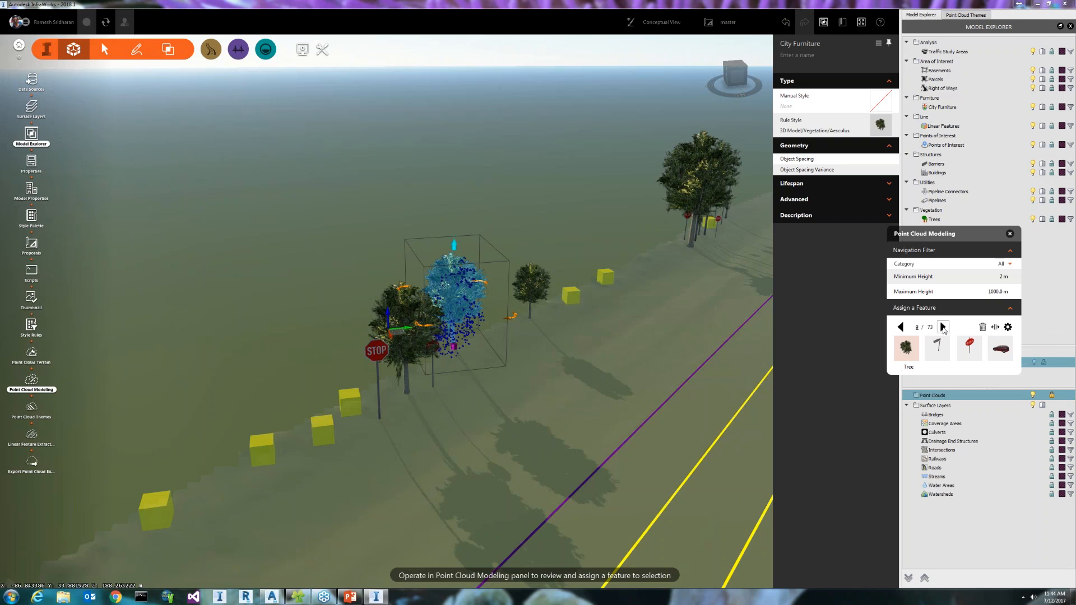
pyautogui.click(943, 328)
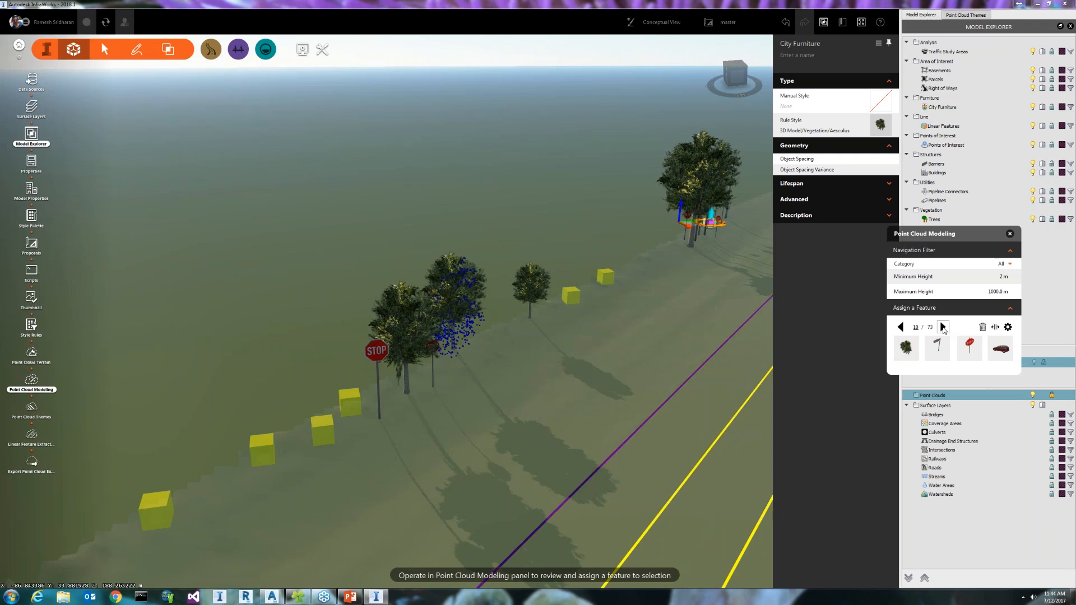
pyautogui.click(906, 350)
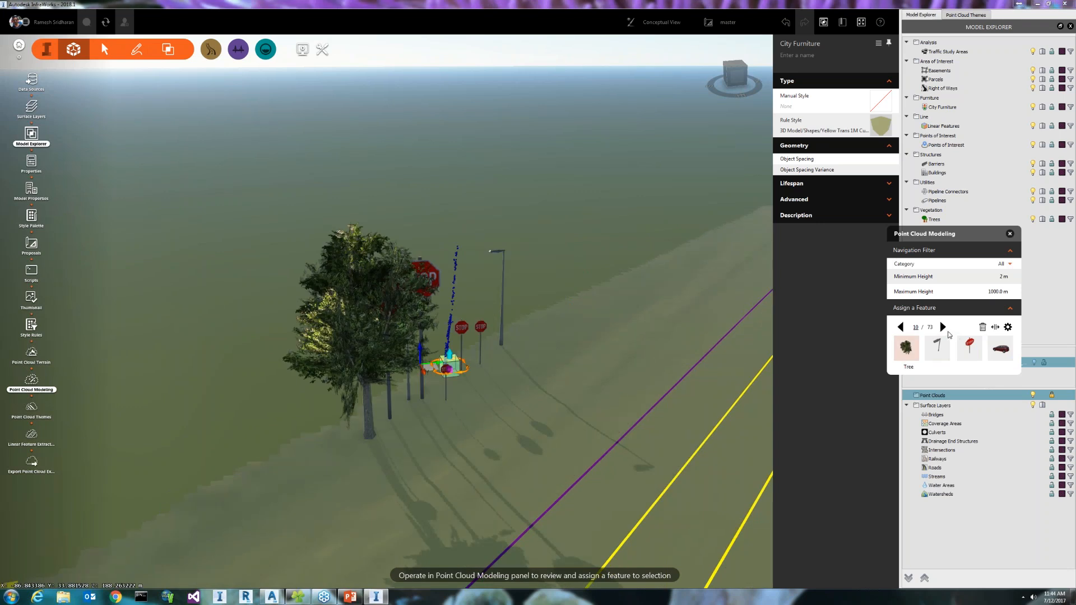
pyautogui.click(944, 328)
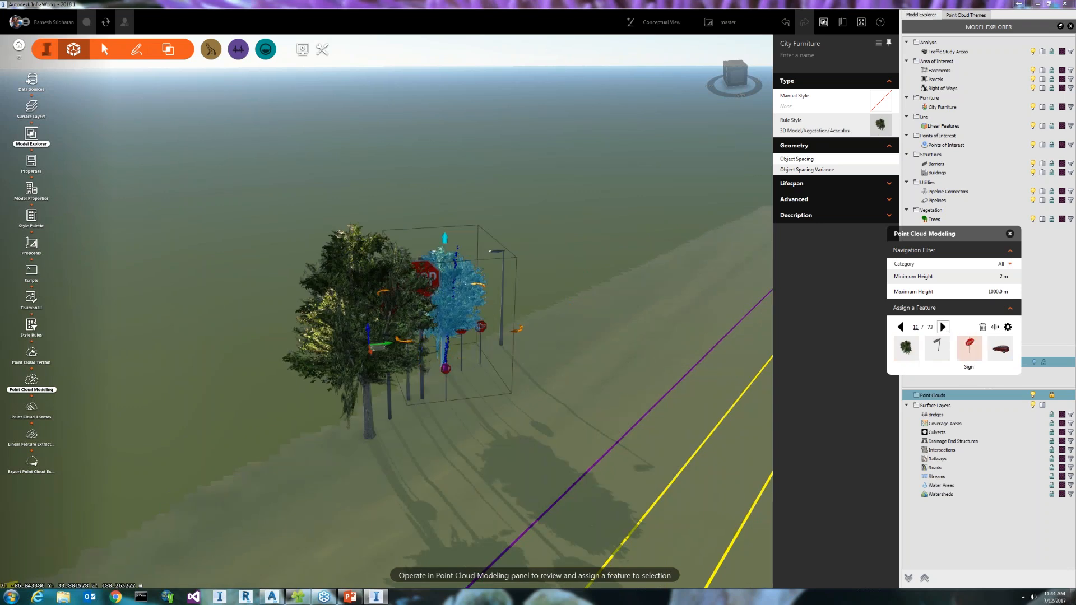
pyautogui.click(983, 328)
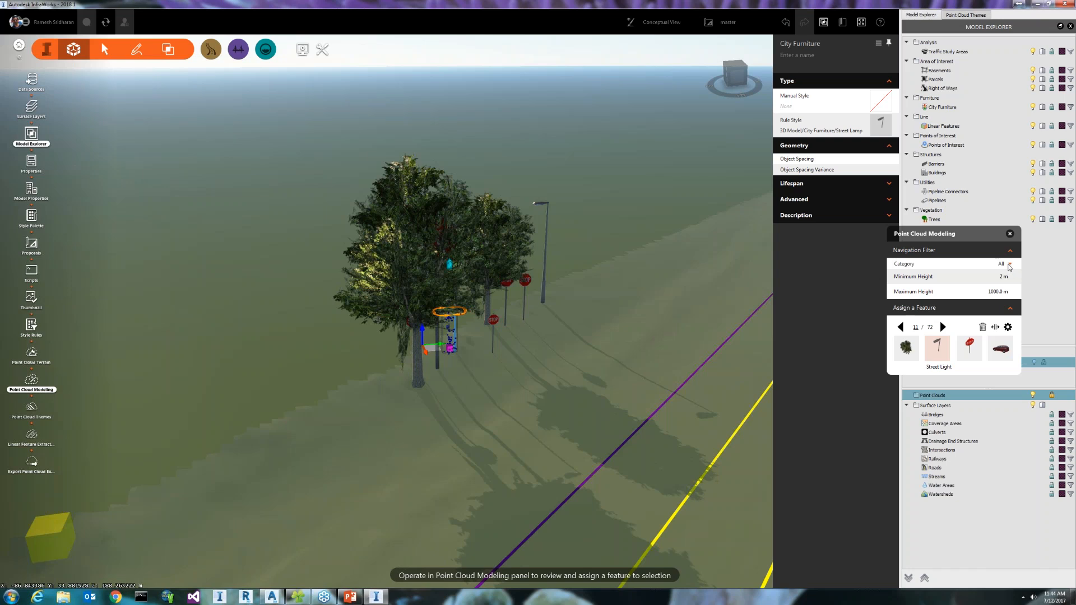
# - Review the navigation filter's Category options, leave the category at All and close Point Cloud Modeling
pyautogui.click(1010, 263)
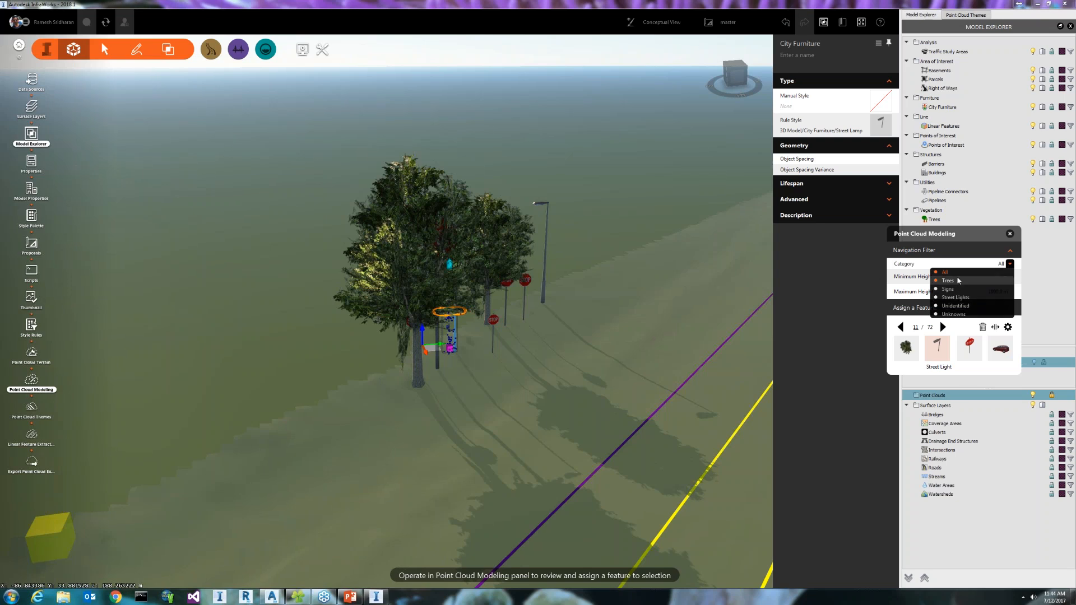
pyautogui.click(953, 258)
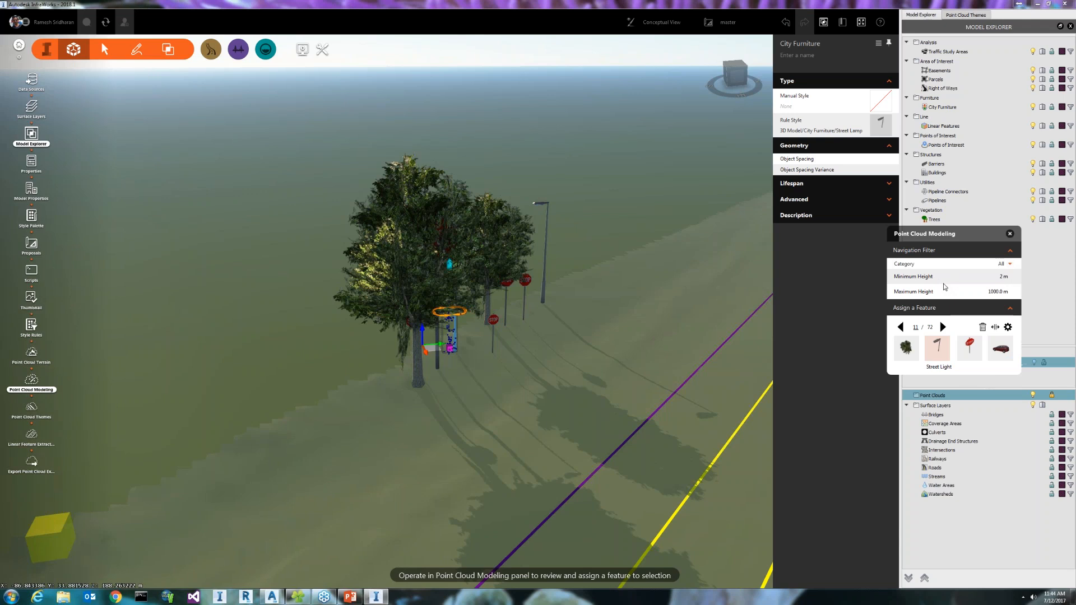
pyautogui.click(1008, 233)
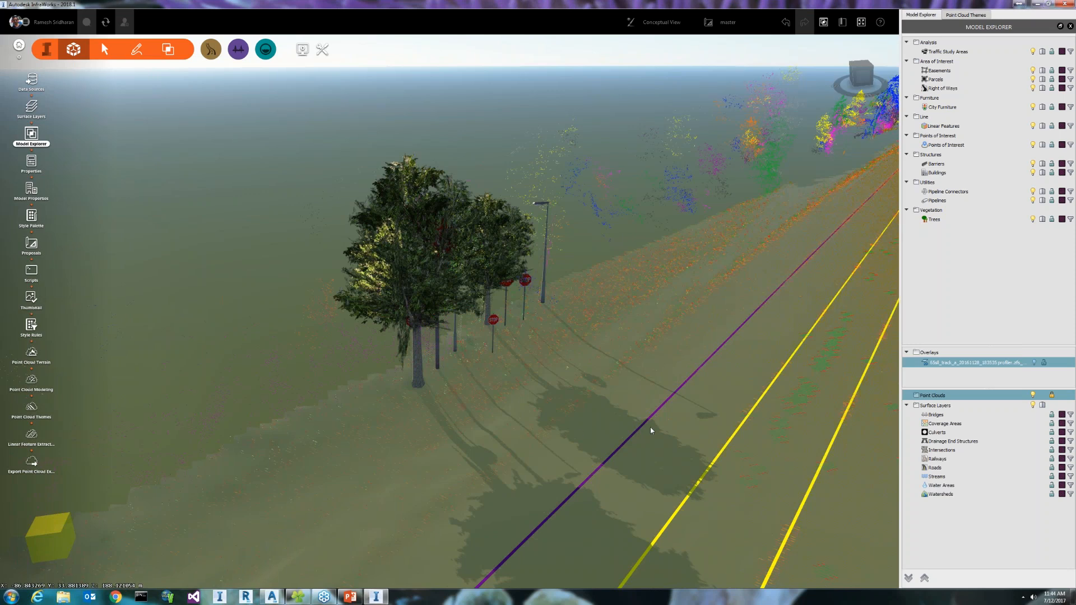
# - Switch to the ExtractedFeatures proposal and view the modelled trees and extracted lines along the road
pyautogui.scroll(-2, 652, 430)
pyautogui.scroll(-2, 729, 376)
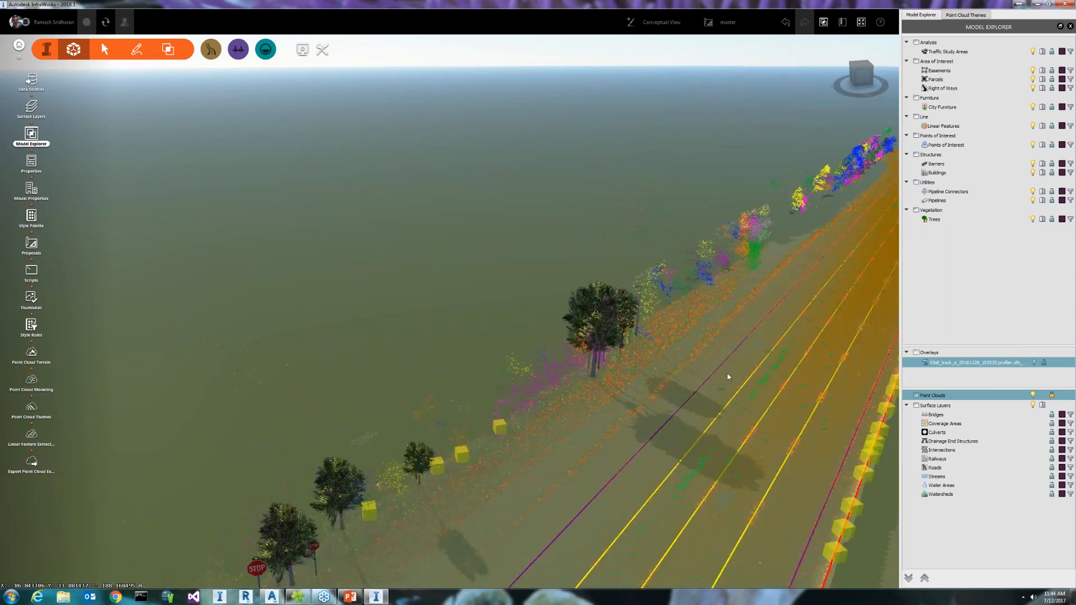
pyautogui.moveTo(728, 377); pyautogui.dragTo(615, 378)
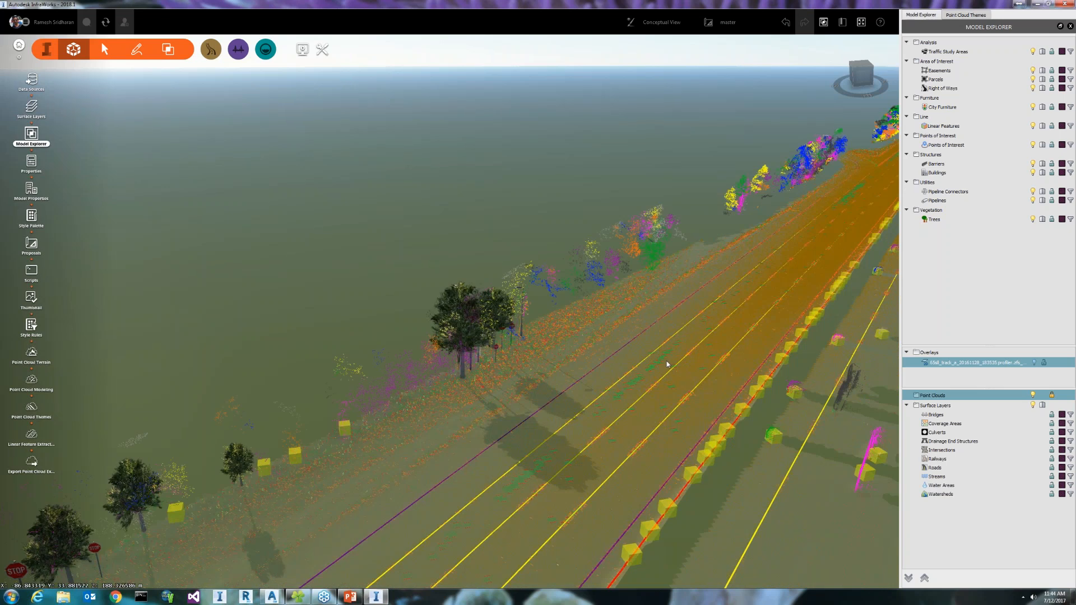
pyautogui.moveTo(667, 364); pyautogui.dragTo(634, 369)
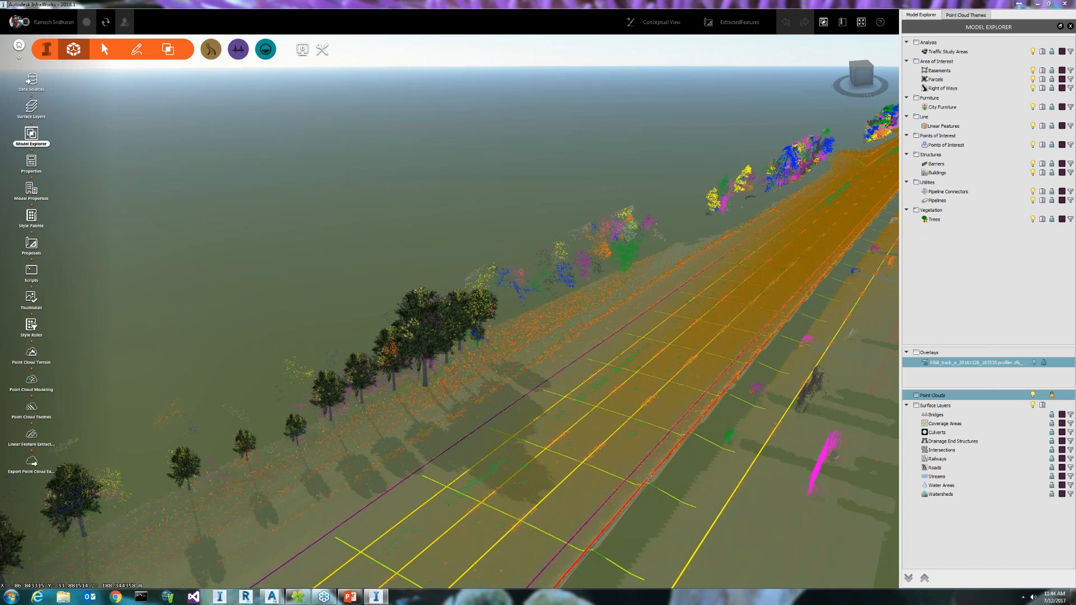
# - Open the Linear Feature Cross Section for the Edge of Pavement line beside the barrier and examine its profile up close
pyautogui.rightClick(678, 425)
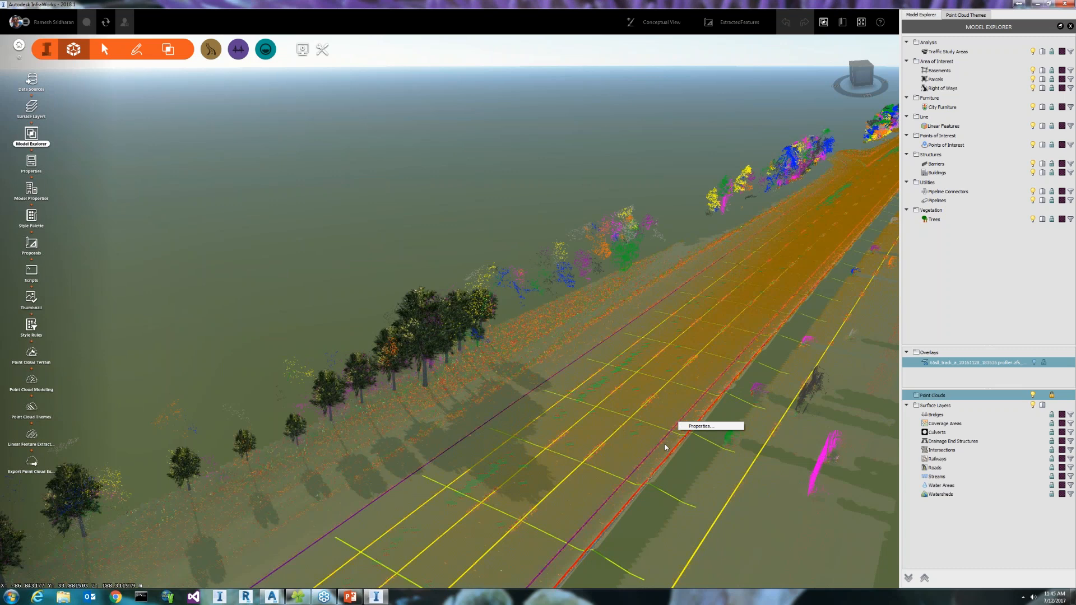
pyautogui.click(664, 444)
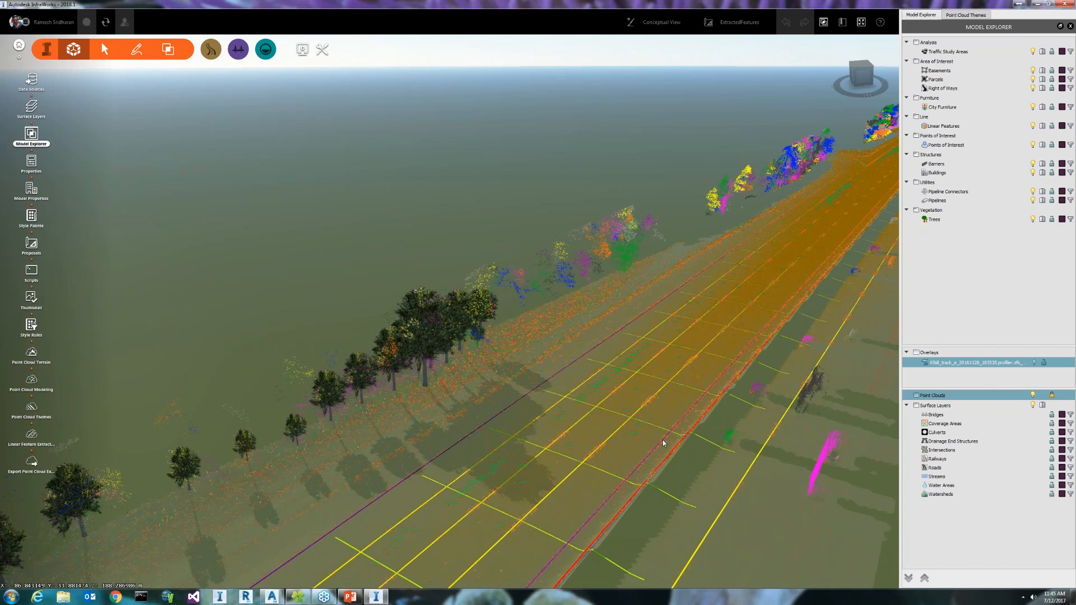
pyautogui.rightClick(664, 443)
pyautogui.click(684, 446)
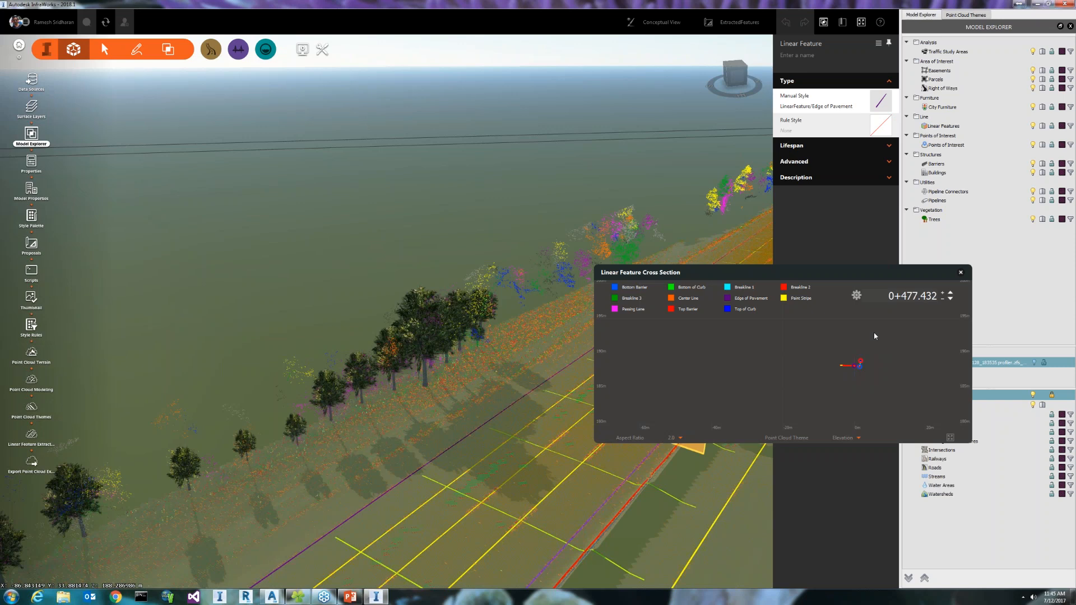
pyautogui.scroll(5, 857, 364)
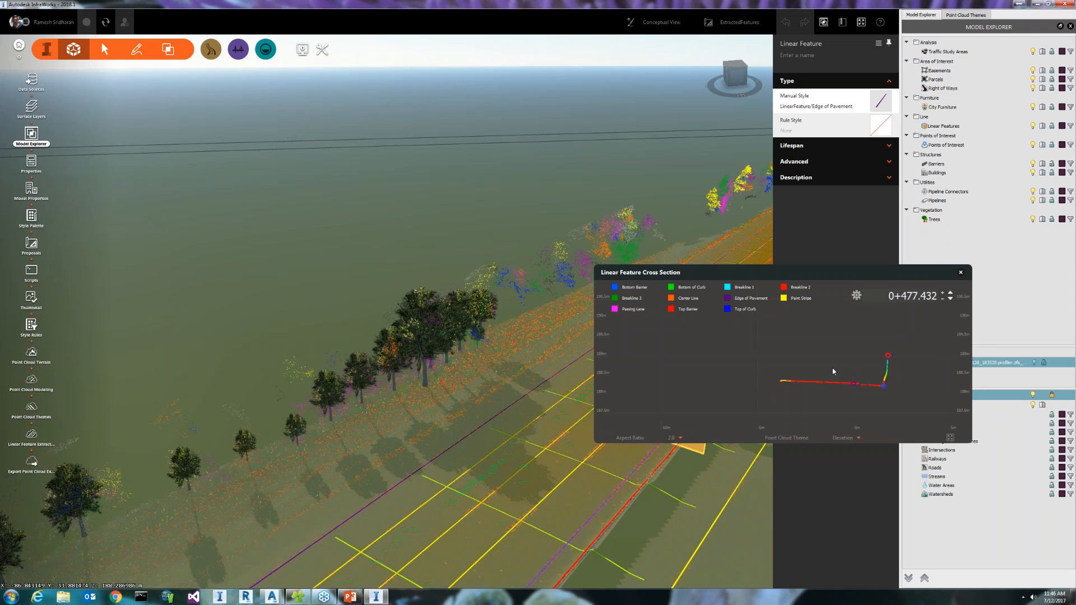
# - Close the Linear Feature Cross Section and hide the point clouds to view only the extracted lines and trees along the road
pyautogui.click(960, 272)
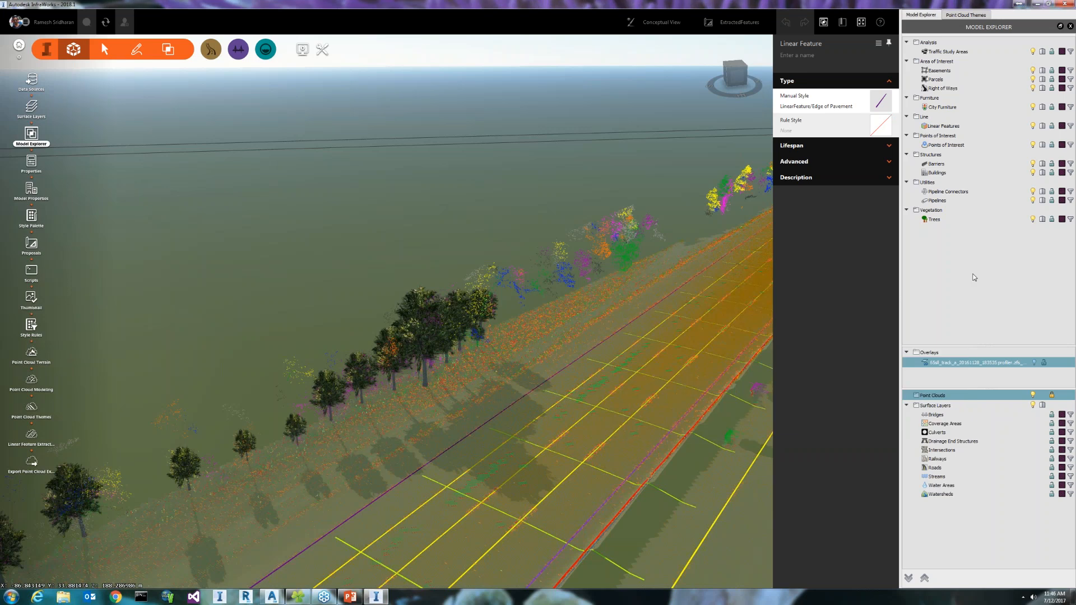
pyautogui.click(647, 200)
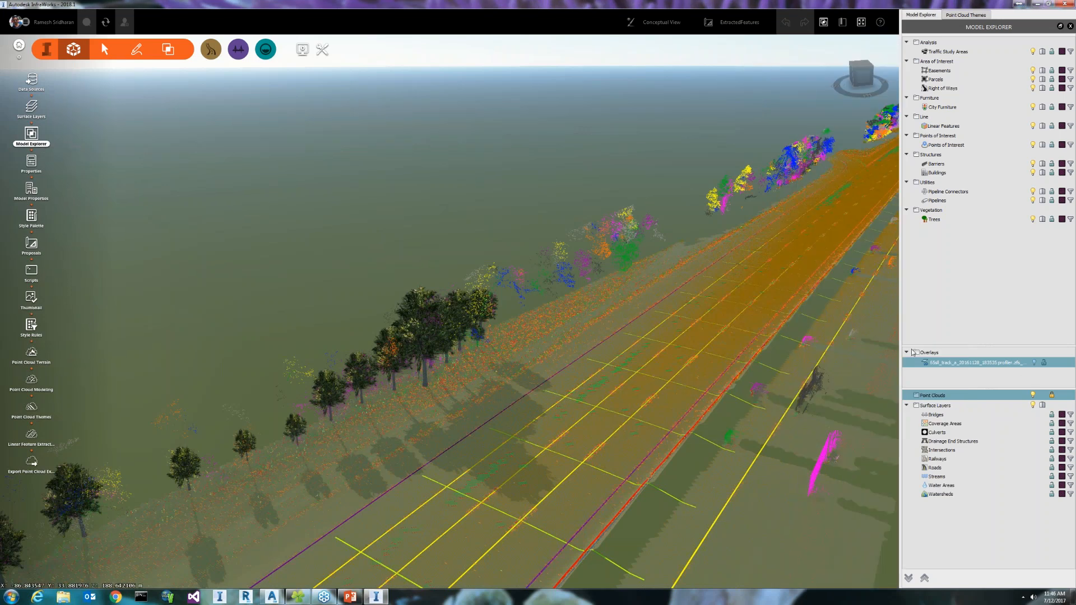
pyautogui.click(1033, 395)
pyautogui.scroll(-5, 740, 314)
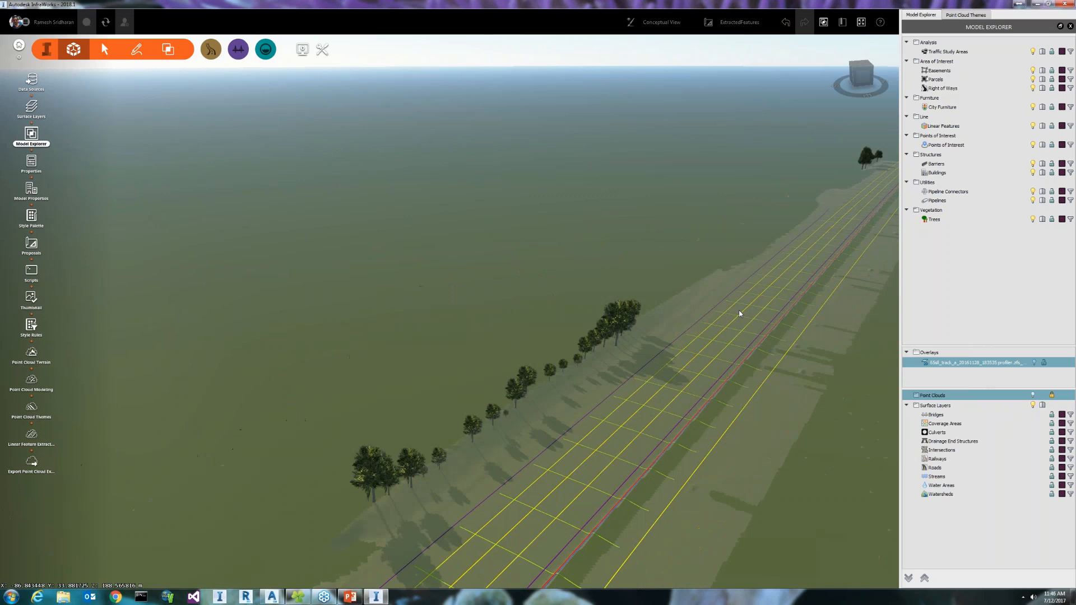
pyautogui.moveTo(636, 375); pyautogui.dragTo(724, 414, button='middle')
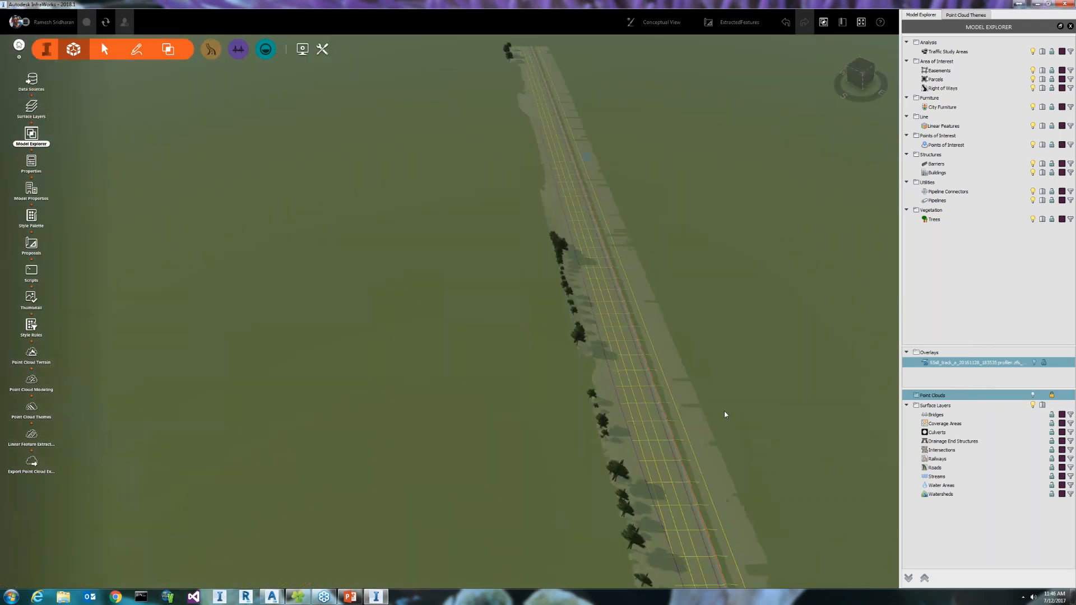
pyautogui.moveTo(724, 411); pyautogui.dragTo(702, 425)
pyautogui.scroll(2, 614, 402)
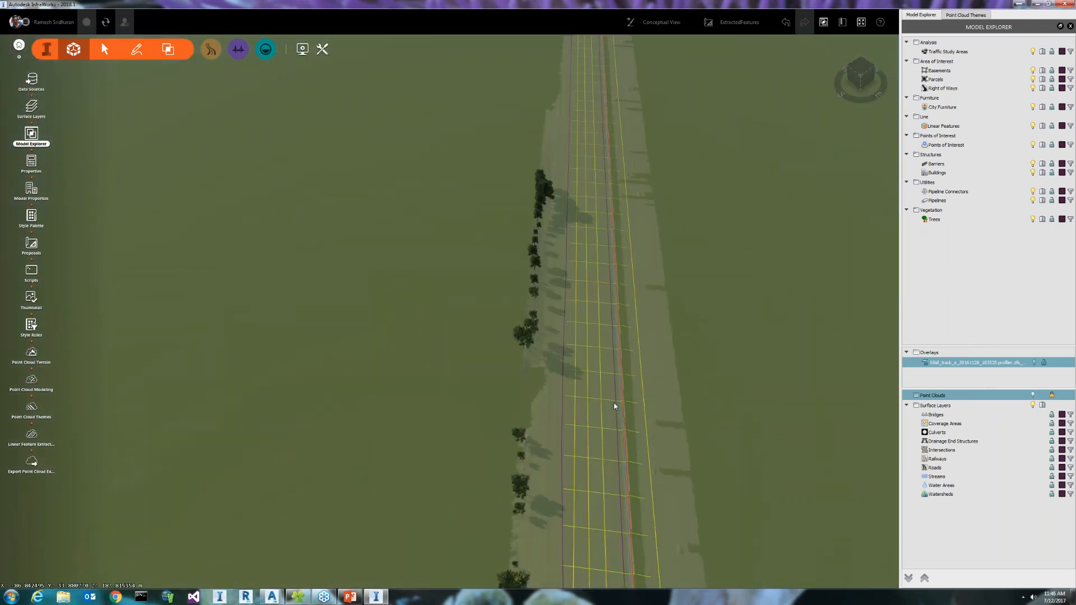
pyautogui.scroll(2, 613, 403)
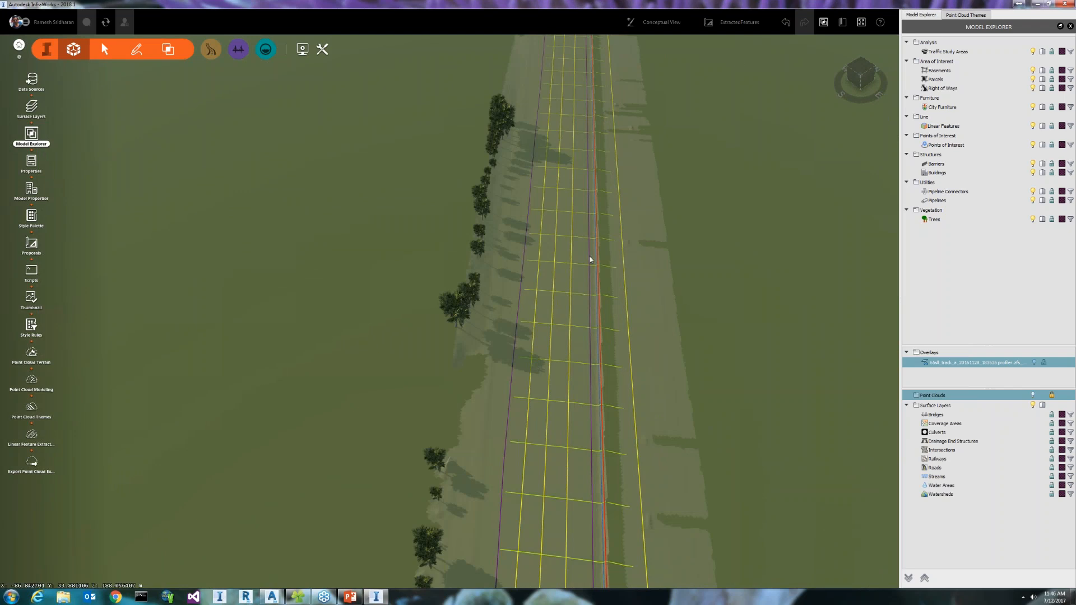
# - Switch to the master proposal and view its original lines, trees and yellow point markers along the road up close
pyautogui.click(737, 22)
pyautogui.click(734, 53)
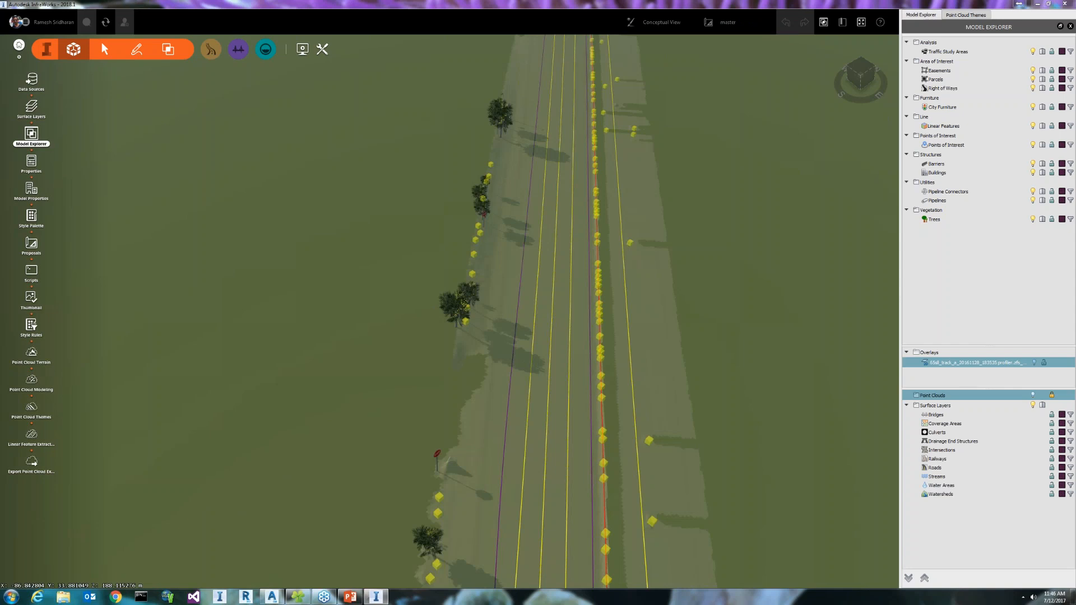
pyautogui.scroll(2, 575, 335)
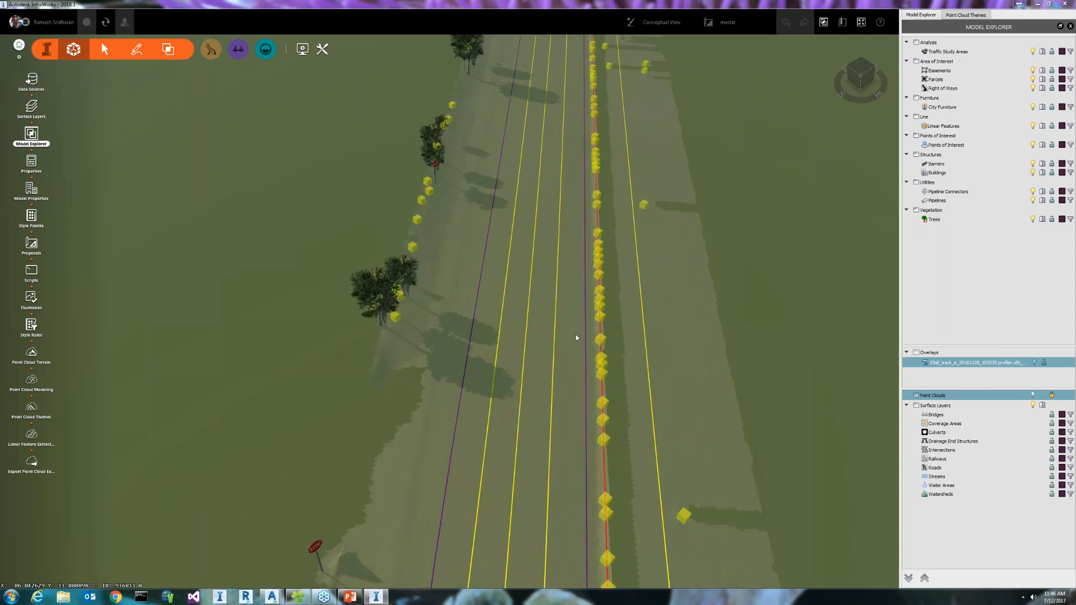
pyautogui.scroll(2, 576, 338)
# - Review the Generate Transverse Lines options for the yellow paint stripe nearest the barrier and cancel without generating any lines
pyautogui.click(508, 359)
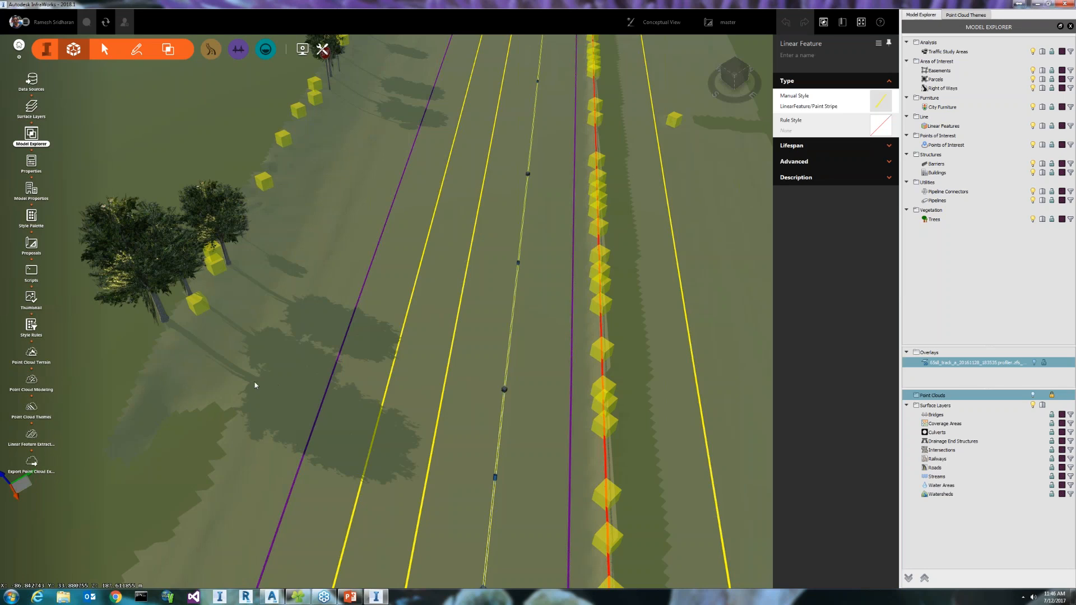
pyautogui.rightClick(509, 353)
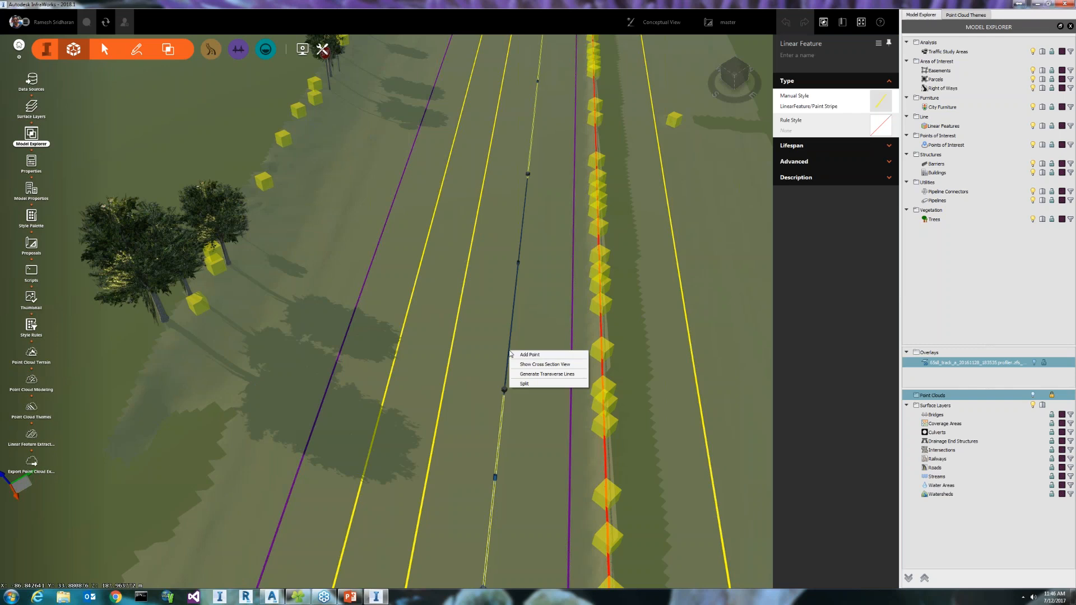
pyautogui.click(541, 374)
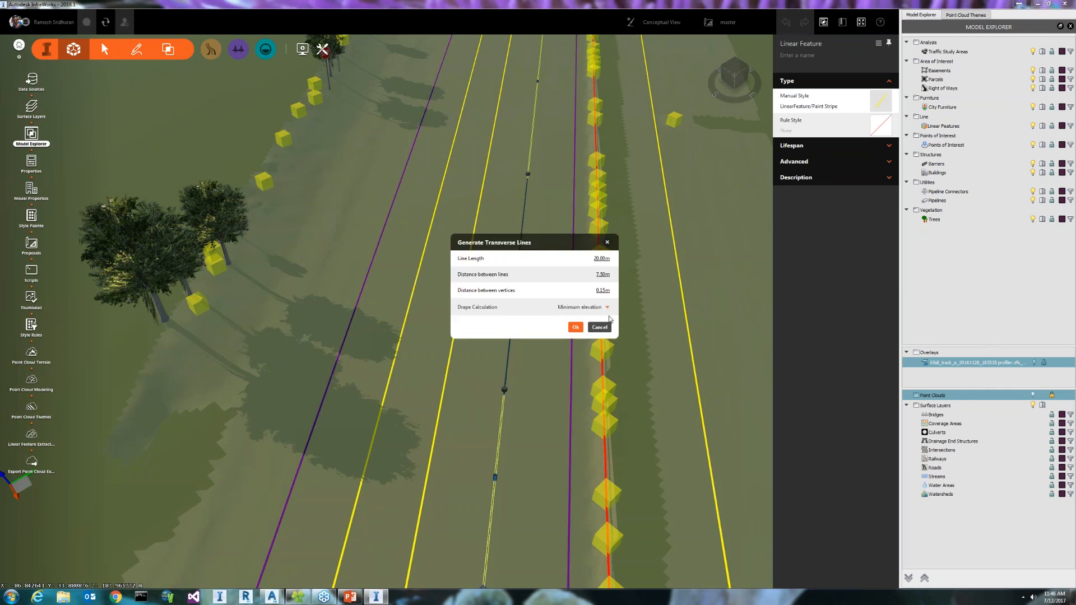
pyautogui.click(598, 290)
pyautogui.write('.')
pyautogui.click(601, 327)
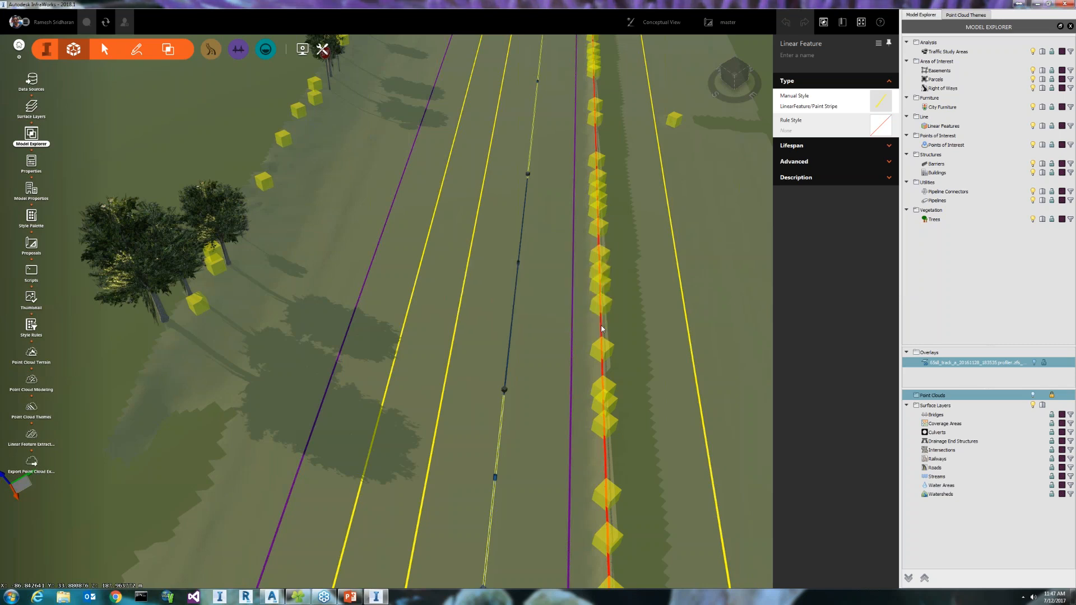
# - Return to the ExtractedFeatures proposal and examine the transverse lines, edges and barrier lines along the road from above and at road level
pyautogui.click(728, 22)
pyautogui.click(734, 39)
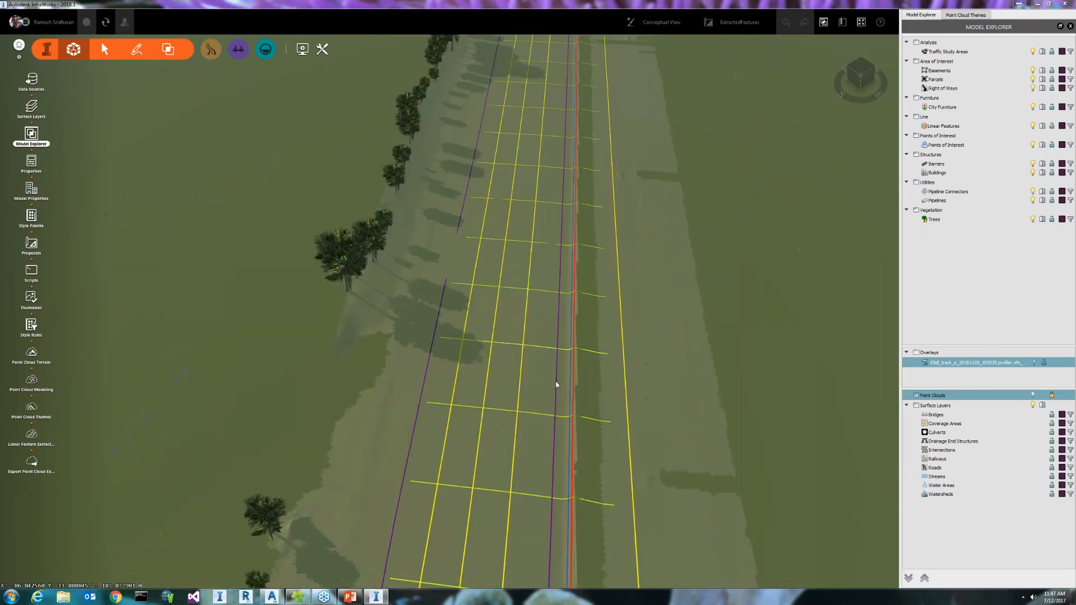
pyautogui.moveTo(556, 381); pyautogui.dragTo(549, 349)
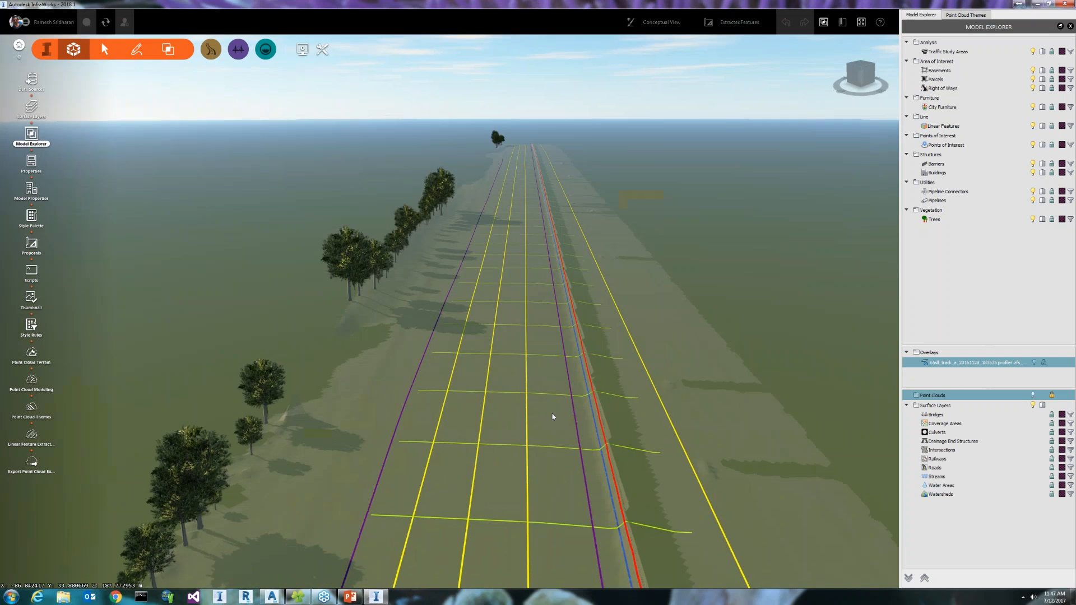
pyautogui.moveTo(552, 414); pyautogui.dragTo(566, 325, button='middle')
pyautogui.scroll(-3, 560, 338)
pyautogui.scroll(-3, 566, 332)
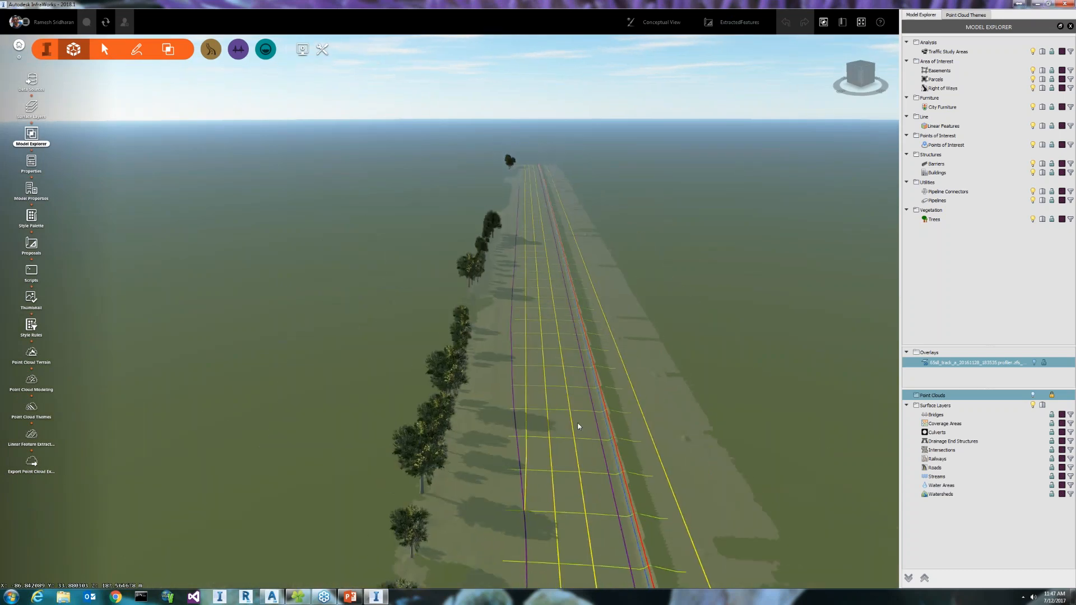
pyautogui.scroll(-3, 576, 325)
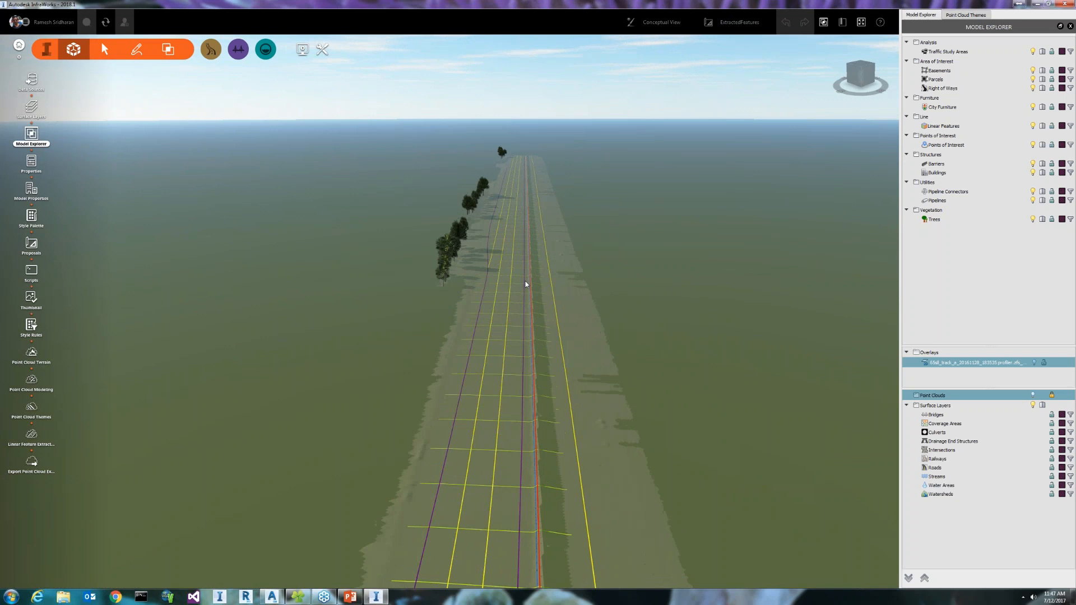
pyautogui.moveTo(592, 269); pyautogui.dragTo(574, 205)
pyautogui.scroll(-3, 573, 205)
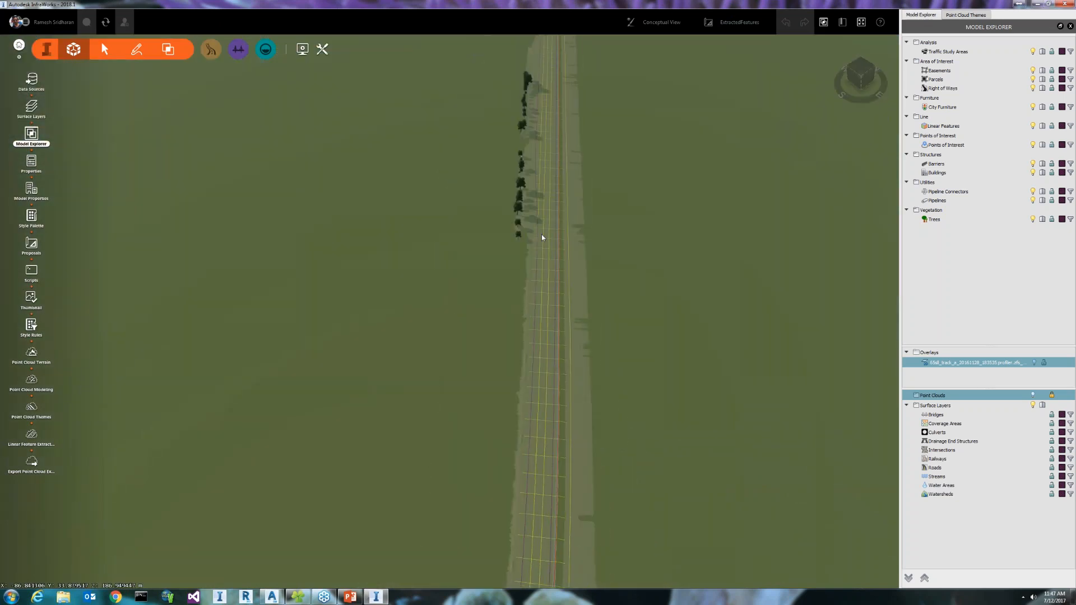
pyautogui.scroll(4, 578, 210)
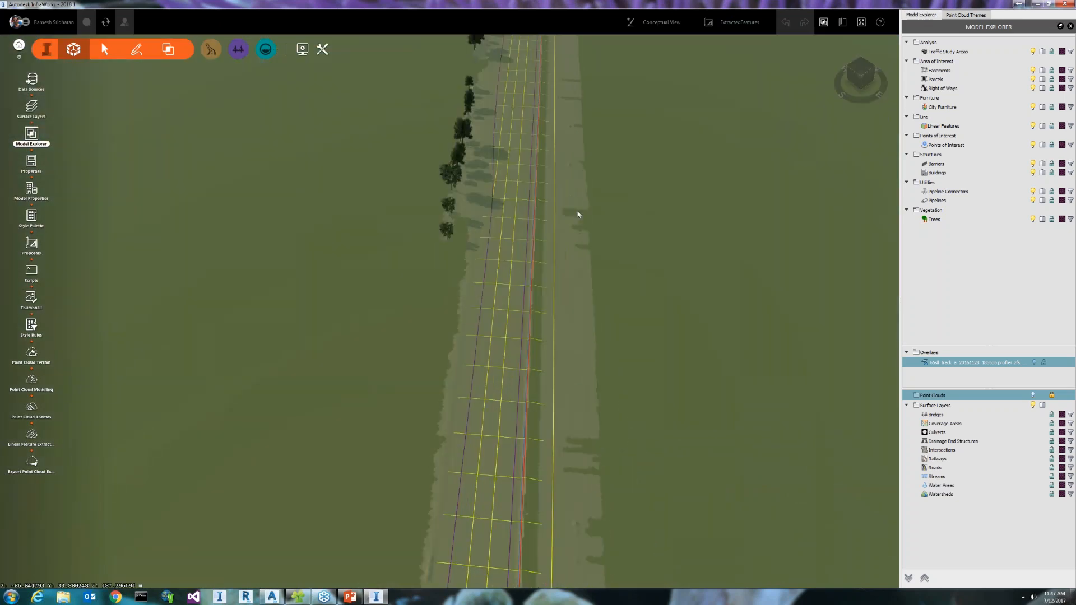
pyautogui.moveTo(577, 214); pyautogui.dragTo(409, 288)
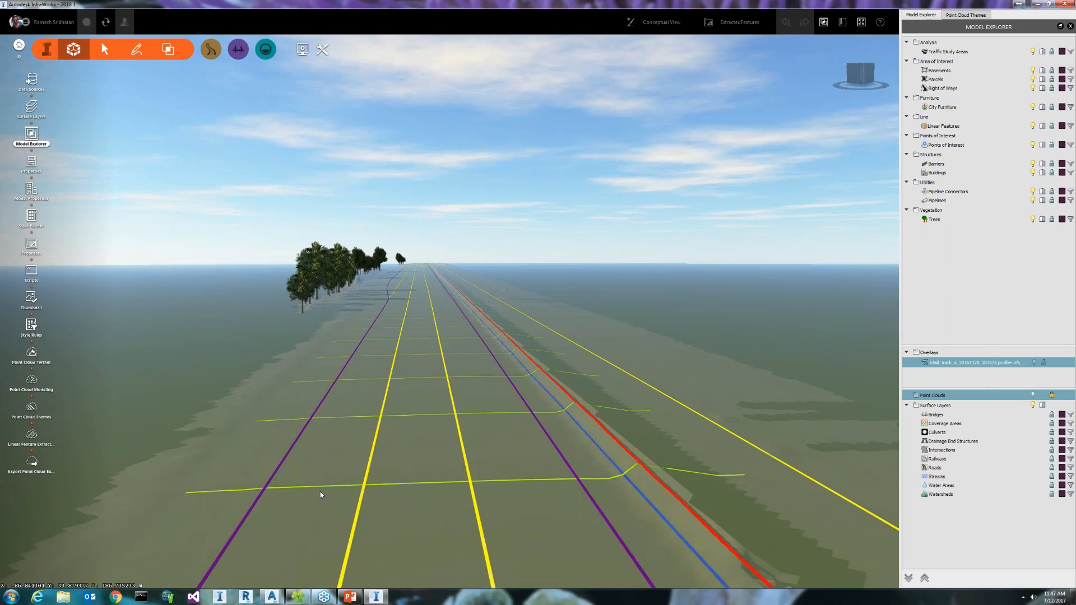
# - Set up a point cloud extraction export including ground grid points, with NSRS11.WA-N as the target coordinate system
pyautogui.click(32, 463)
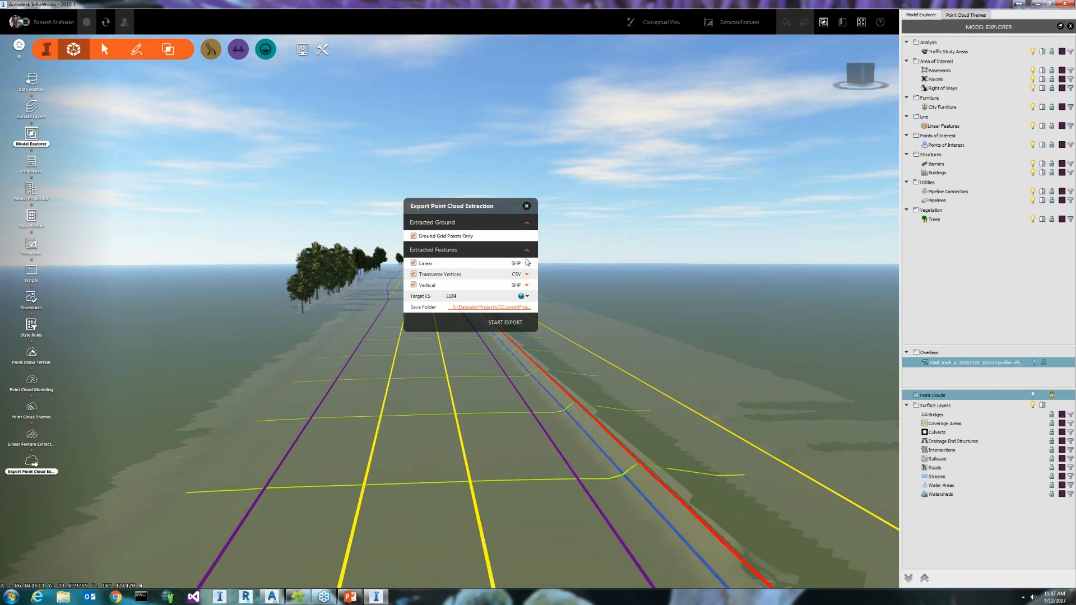
pyautogui.click(413, 236)
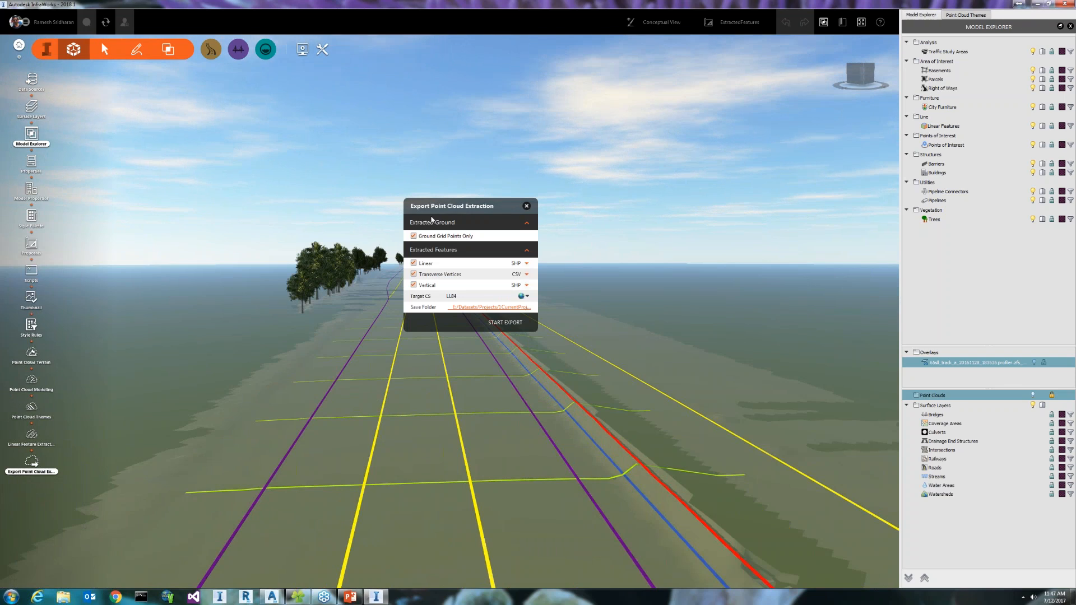
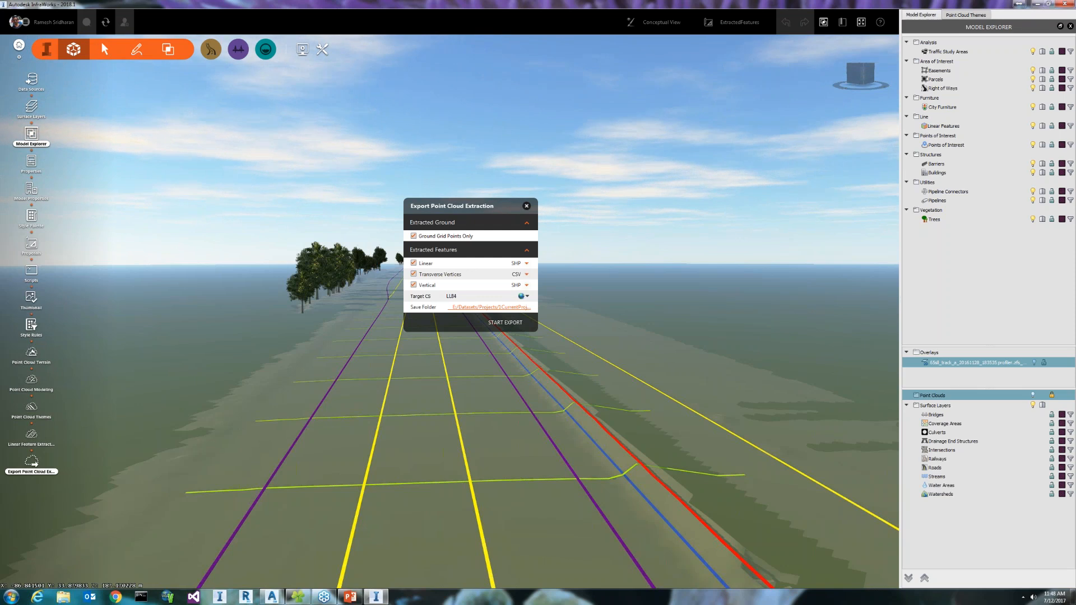
pyautogui.click(526, 296)
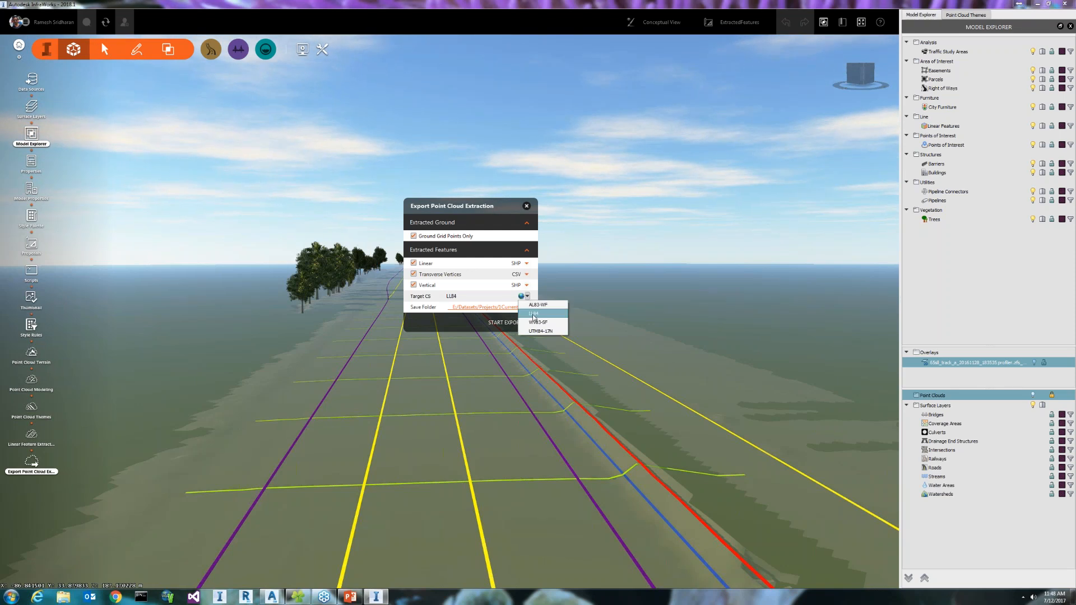
pyautogui.click(537, 322)
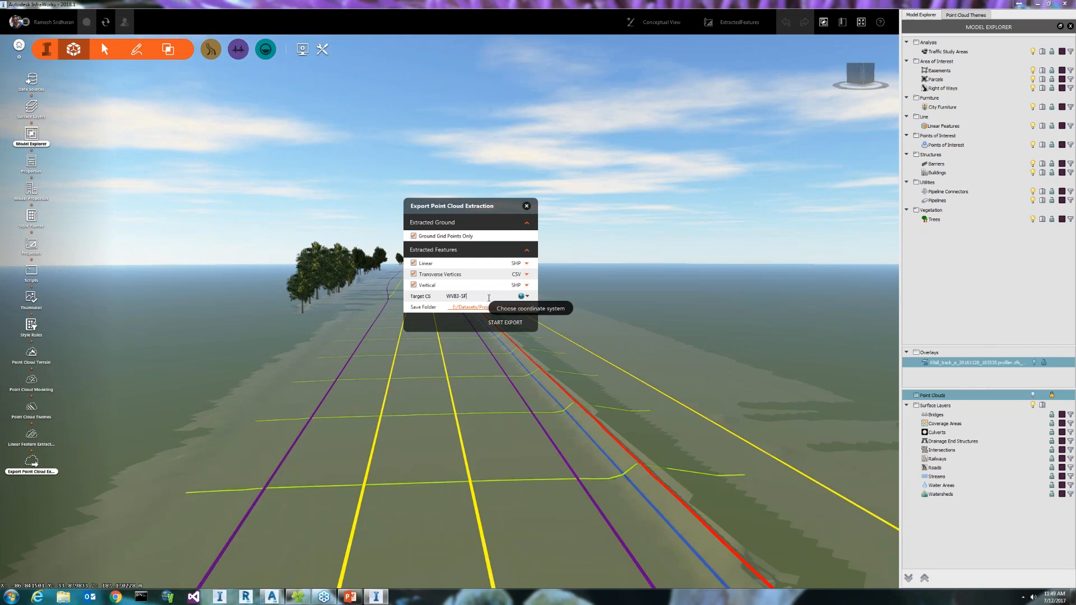
pyautogui.click(520, 296)
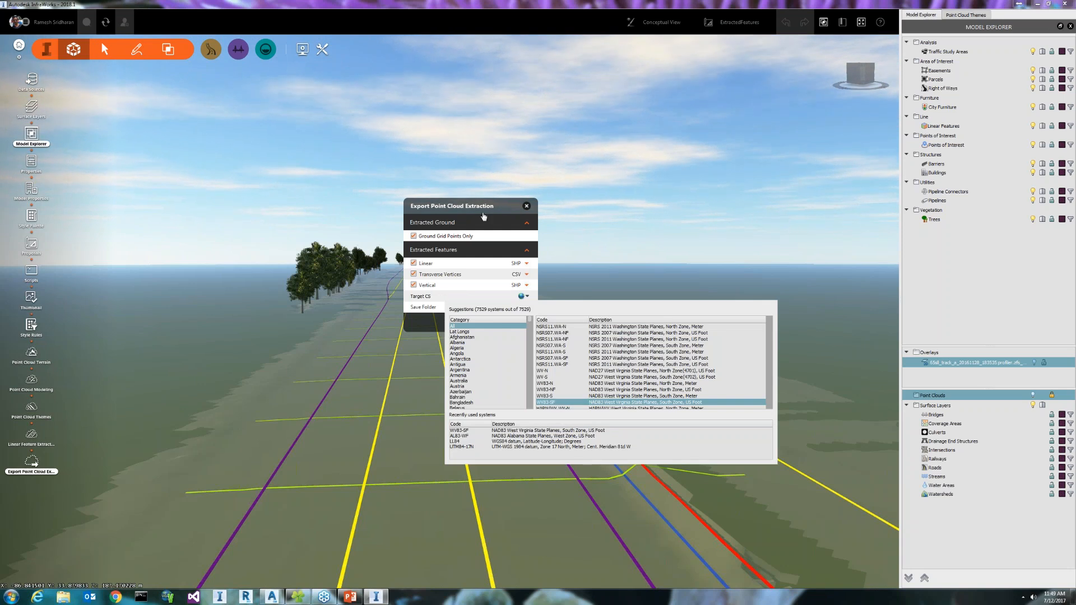
pyautogui.doubleClick(558, 327)
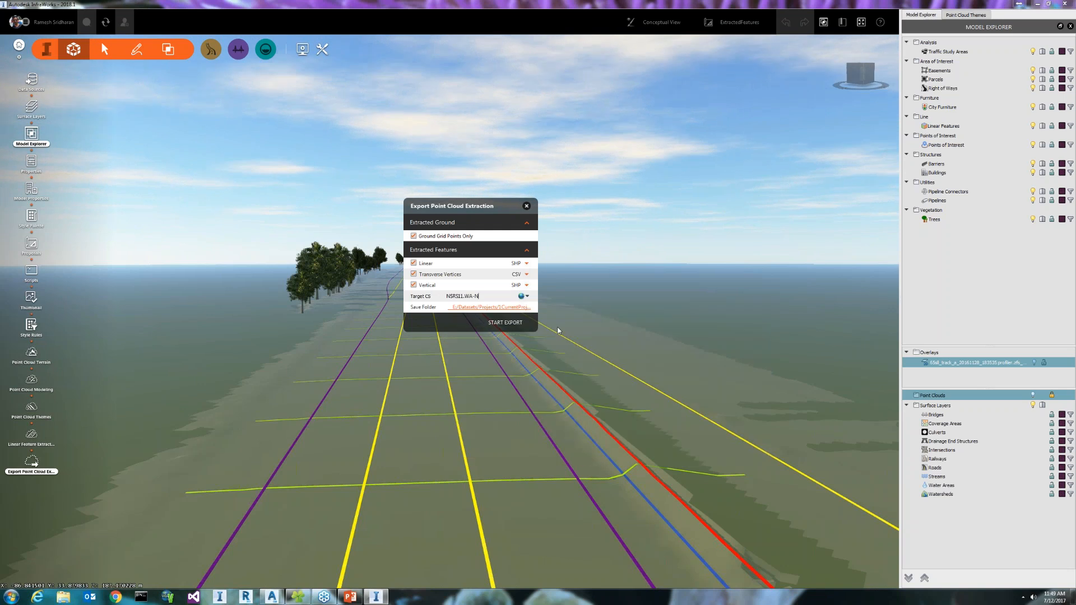
# - Create an Exports folder inside the 2018.1 folder as the save location and export the extracted ground and features there
pyautogui.click(474, 308)
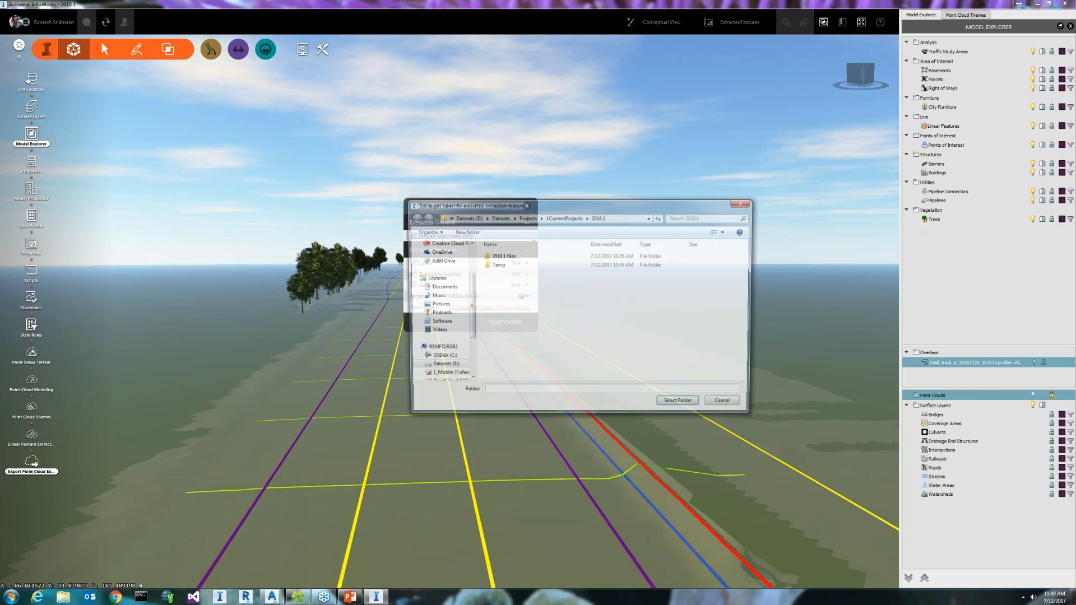
pyautogui.click(465, 231)
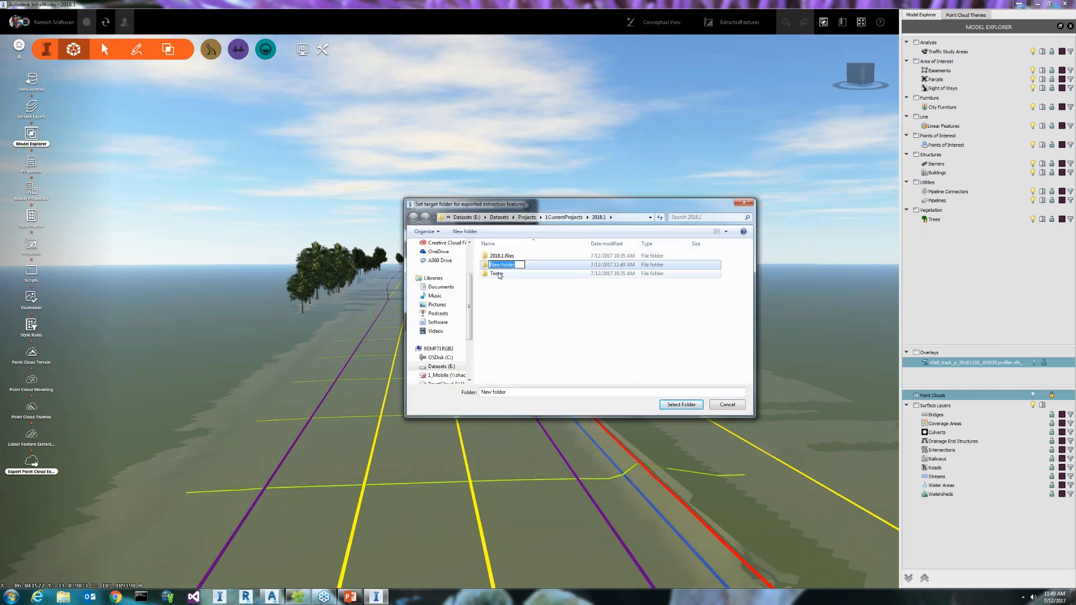
pyautogui.write('Exports')
pyautogui.press('Return')
pyautogui.press('Return')
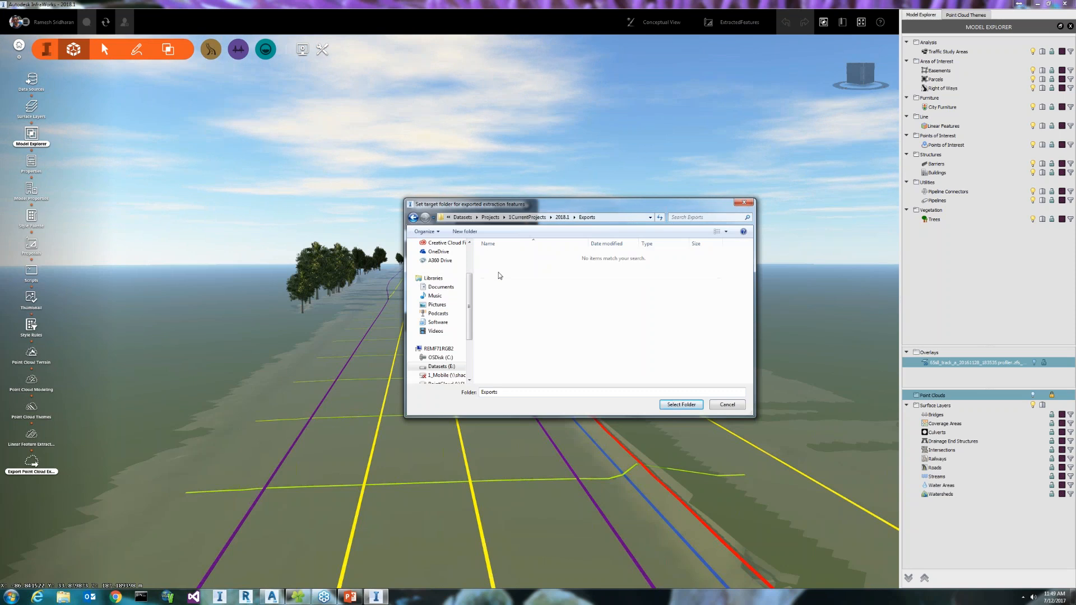
pyautogui.click(678, 404)
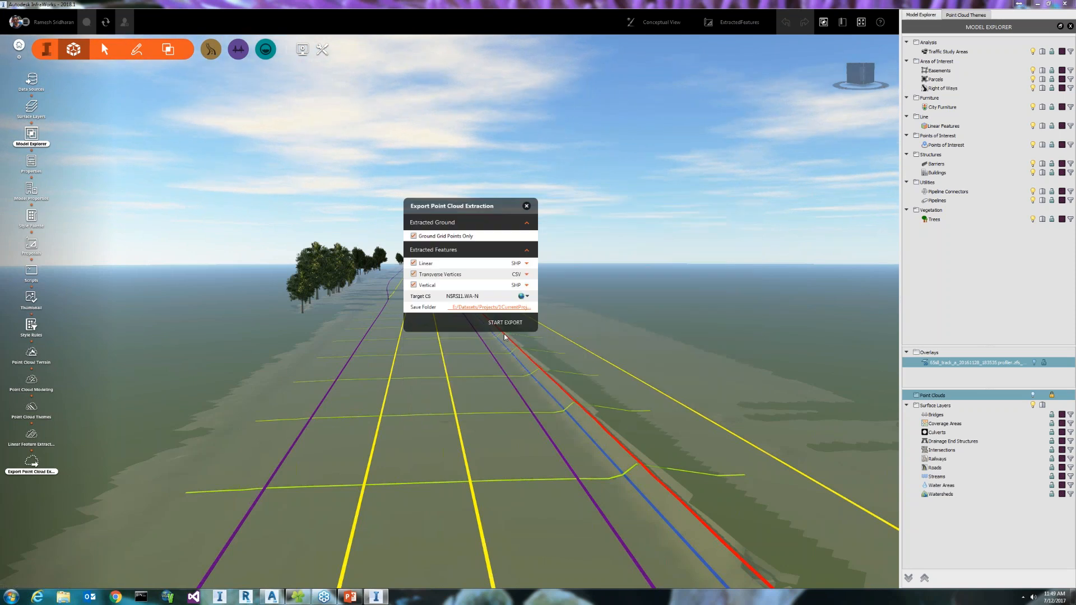
pyautogui.click(494, 323)
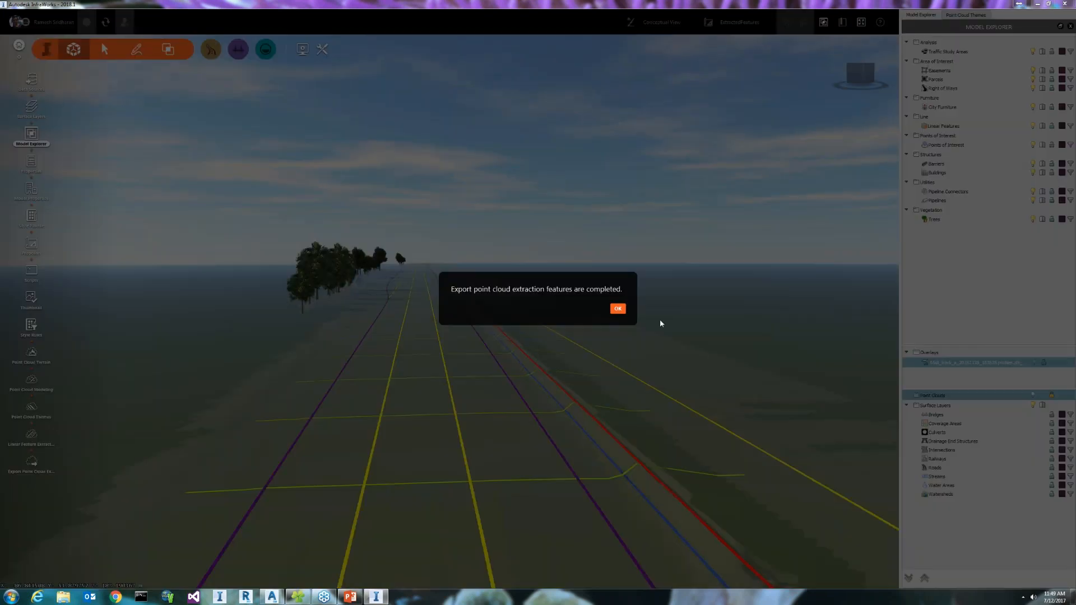
pyautogui.click(618, 308)
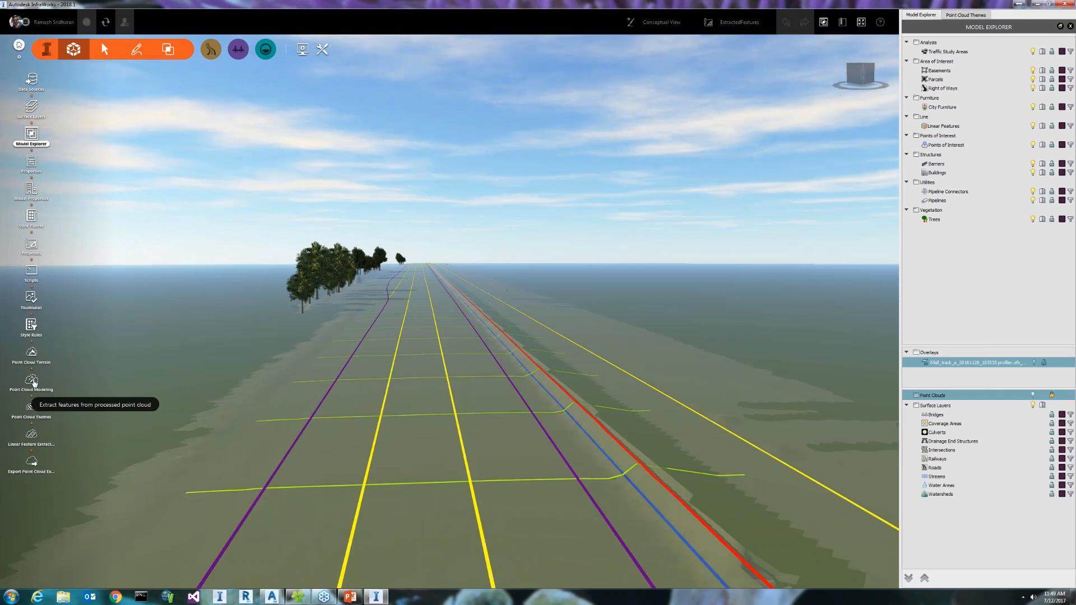
# - Open Point Cloud Themes and review the properties for a new Elevation theme without adding it
pyautogui.click(30, 413)
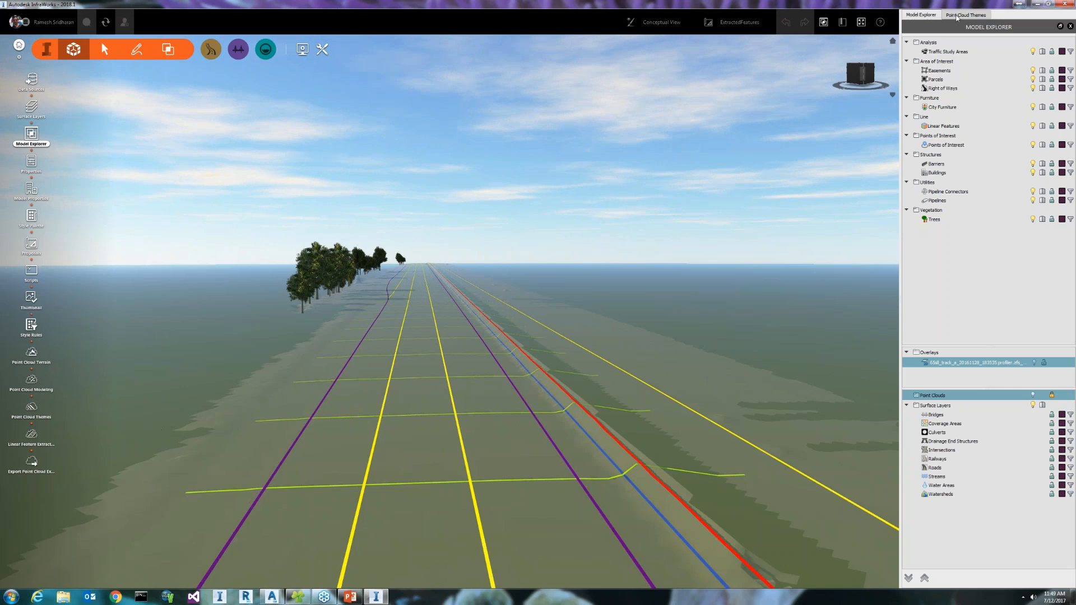
pyautogui.click(909, 55)
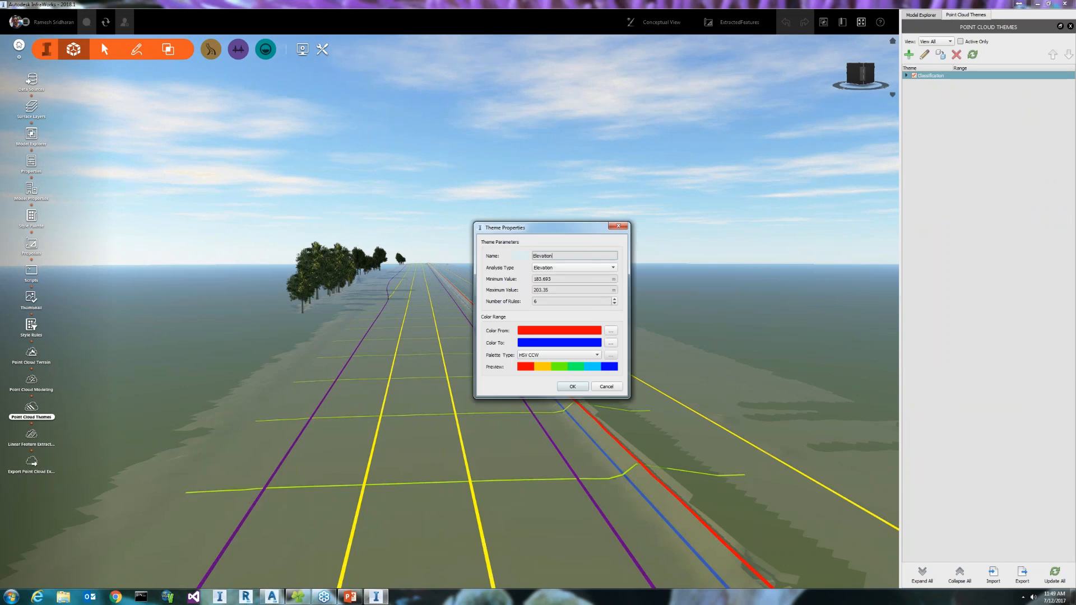
pyautogui.click(607, 387)
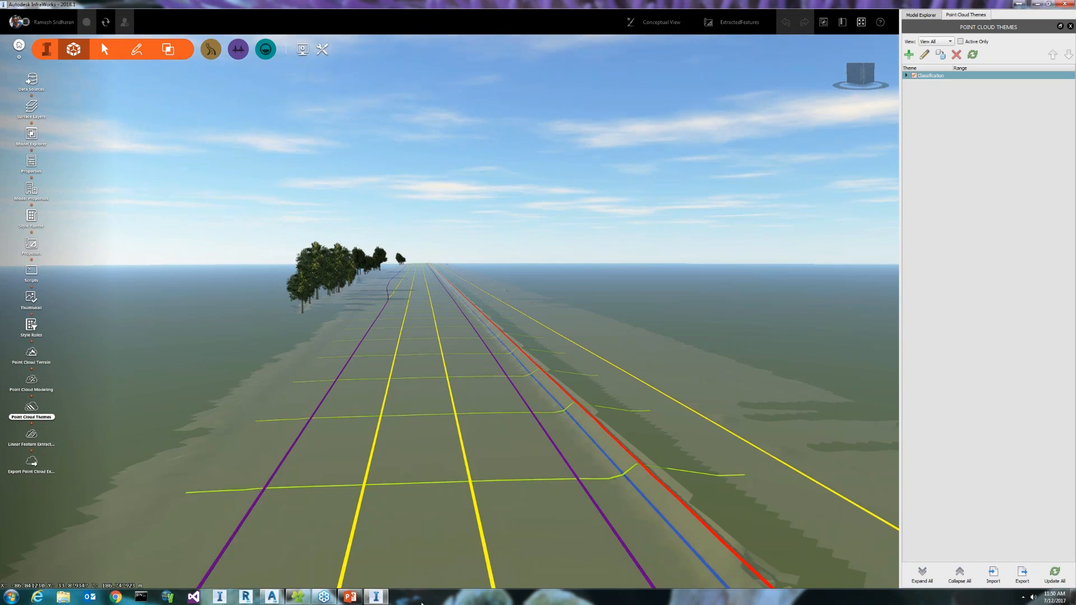
# - Switch to AutoCAD Civil 3D and use MAPIMPORT to import linearfeature__2017-07-12_11-49-32.shp from the Exports folder into the drawing
pyautogui.click(273, 597)
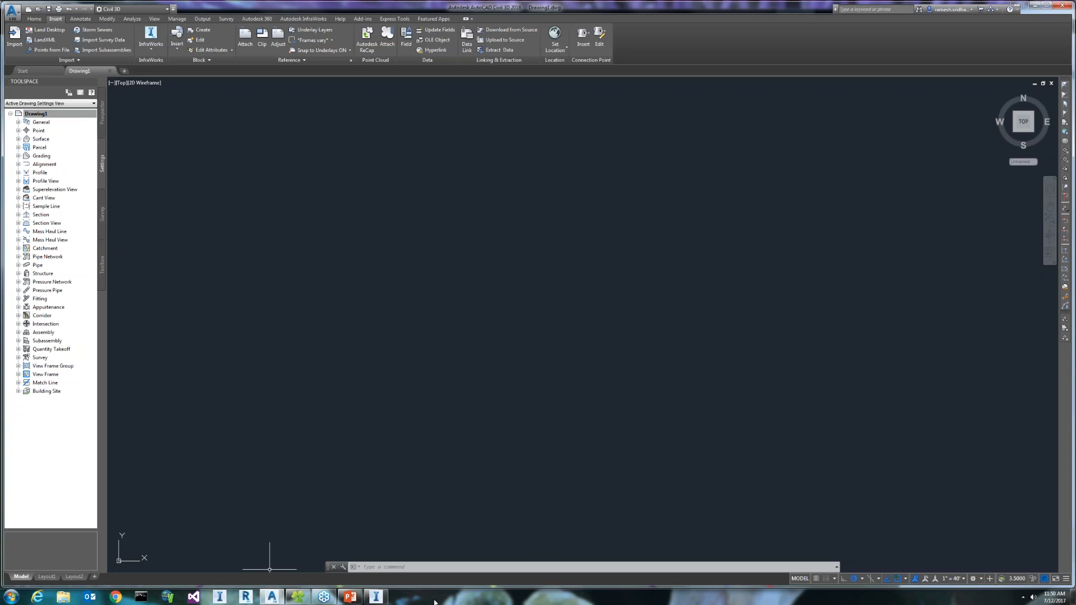
pyautogui.click(449, 566)
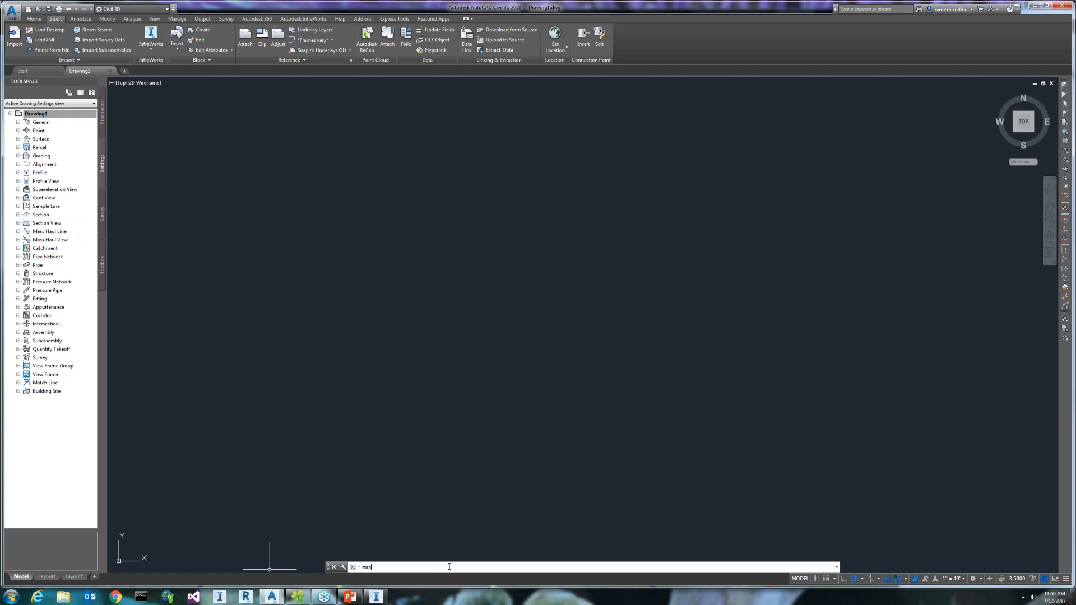
pyautogui.write('import')
pyautogui.press('Return')
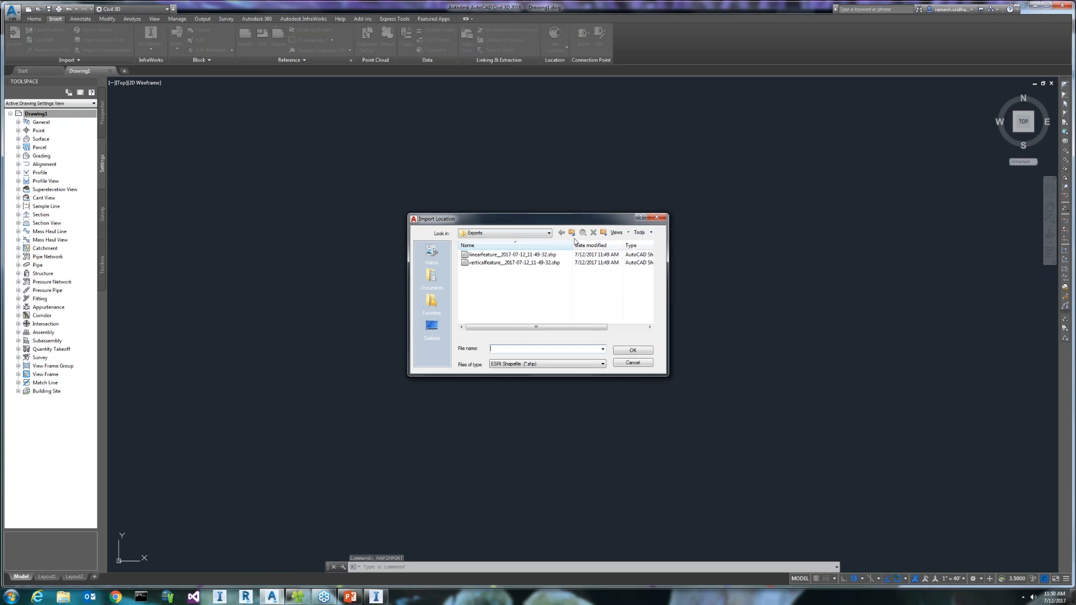
pyautogui.click(513, 254)
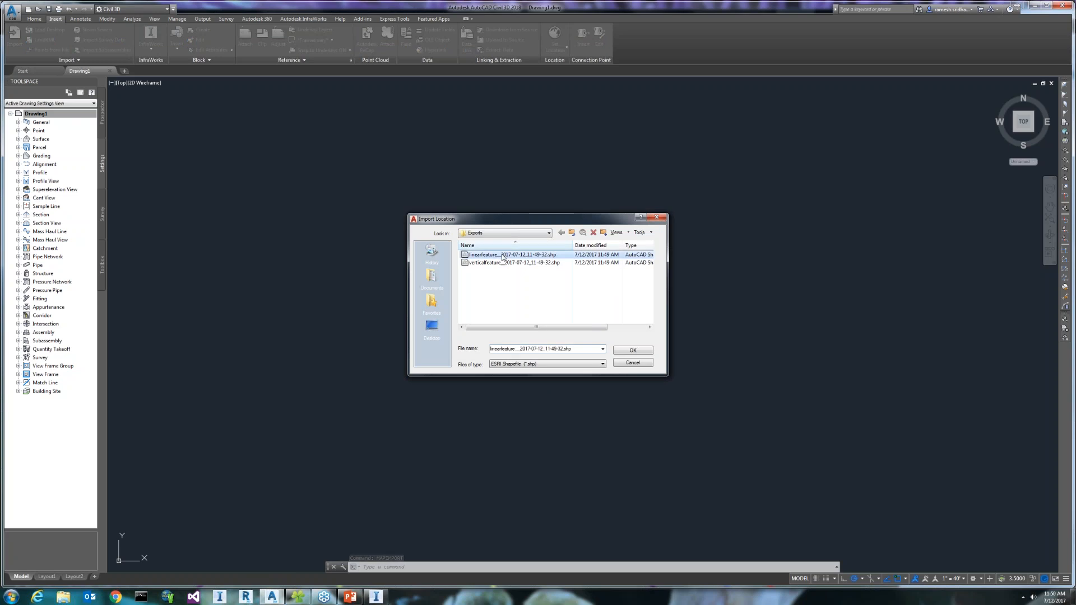
pyautogui.click(633, 351)
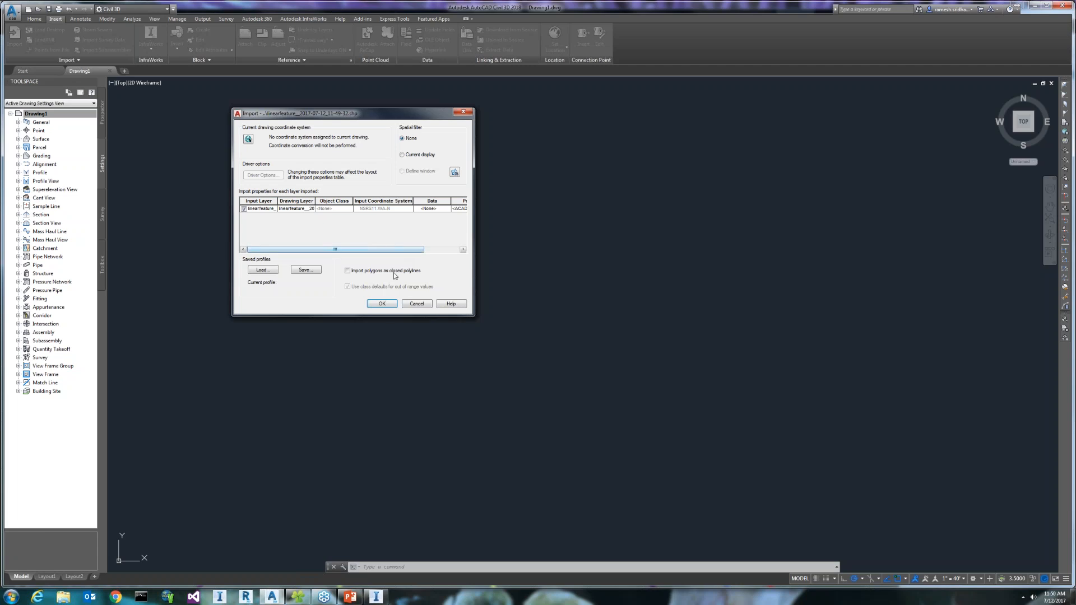
pyautogui.click(381, 304)
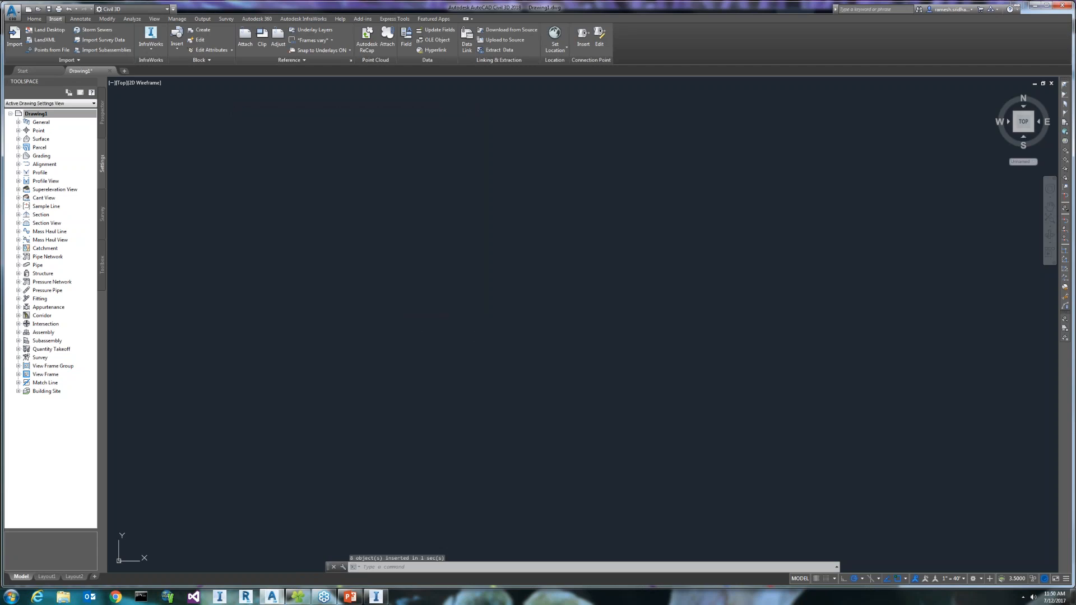
# - Show the full extents of the imported linear features and inspect the vertices along the outermost northern line
pyautogui.click(1049, 218)
pyautogui.scroll(-6, 688, 346)
pyautogui.scroll(6, 688, 345)
pyautogui.scroll(-2, 688, 345)
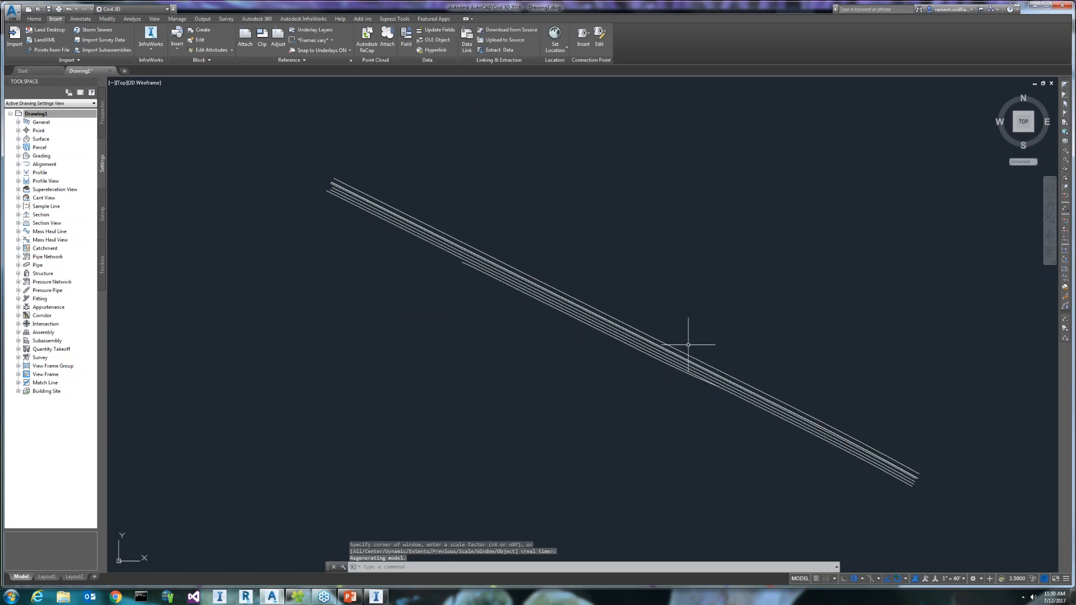
pyautogui.click(668, 345)
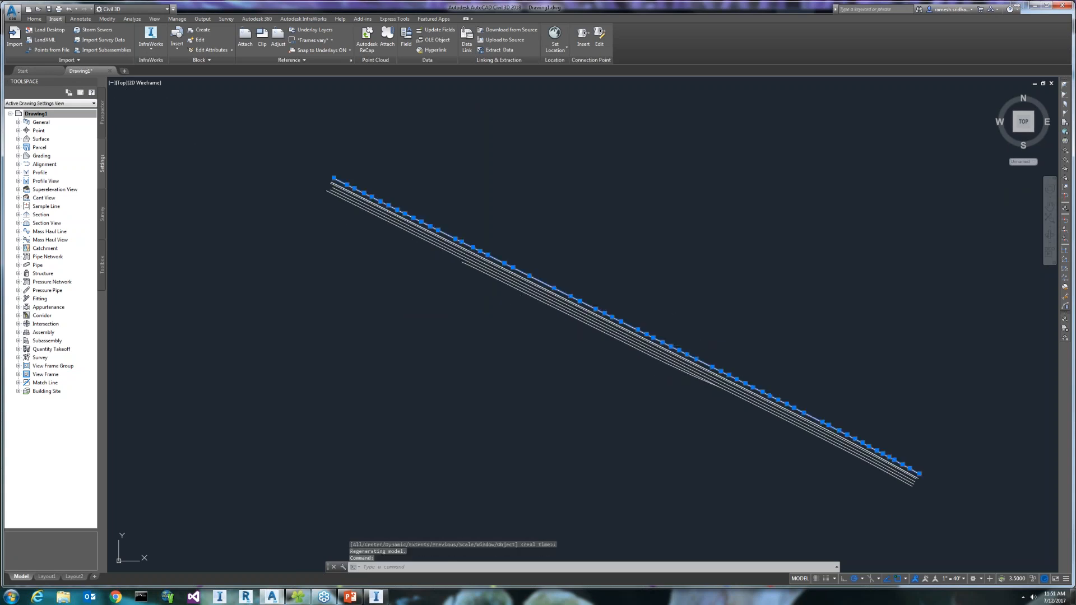
pyautogui.press('Escape')
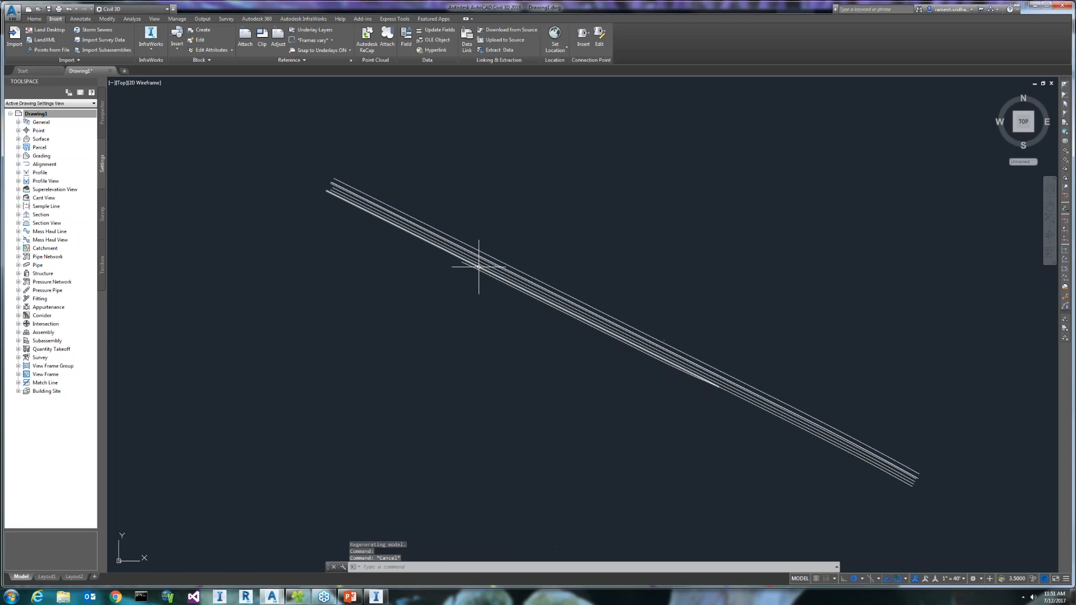
# - Create a new TIN surface on layer C-TOPO with the default name and the Contours 2' and 10' (Background) style
pyautogui.click(18, 140)
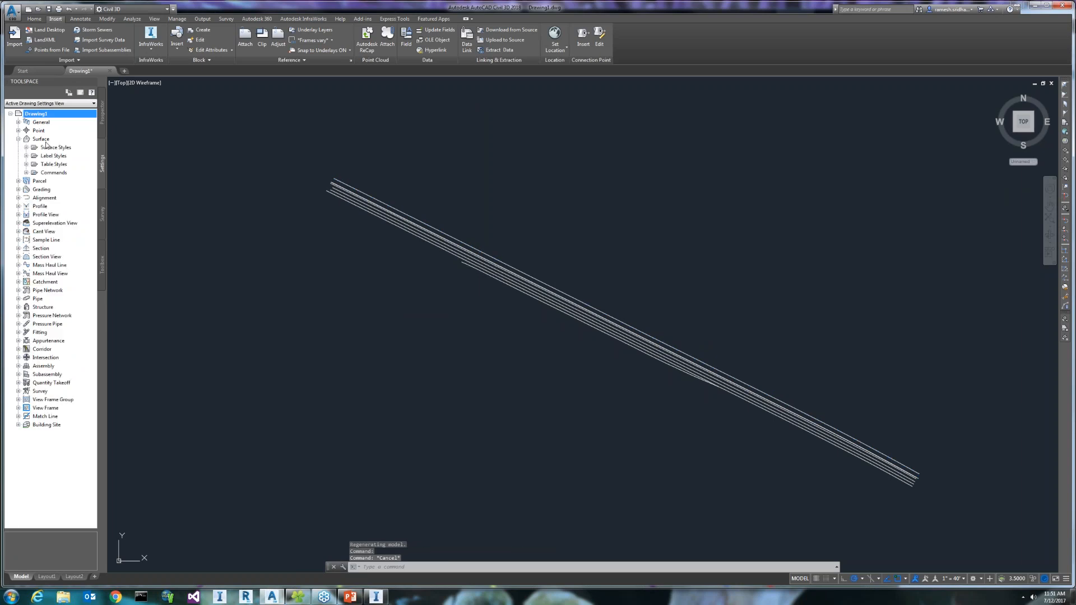
pyautogui.click(102, 112)
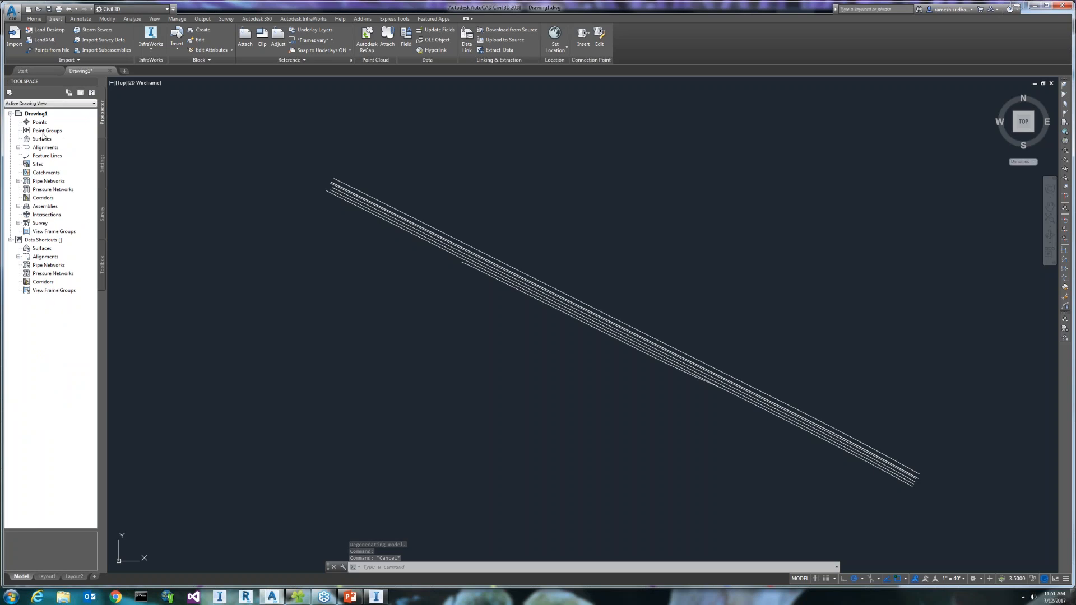
pyautogui.rightClick(35, 139)
pyautogui.click(67, 142)
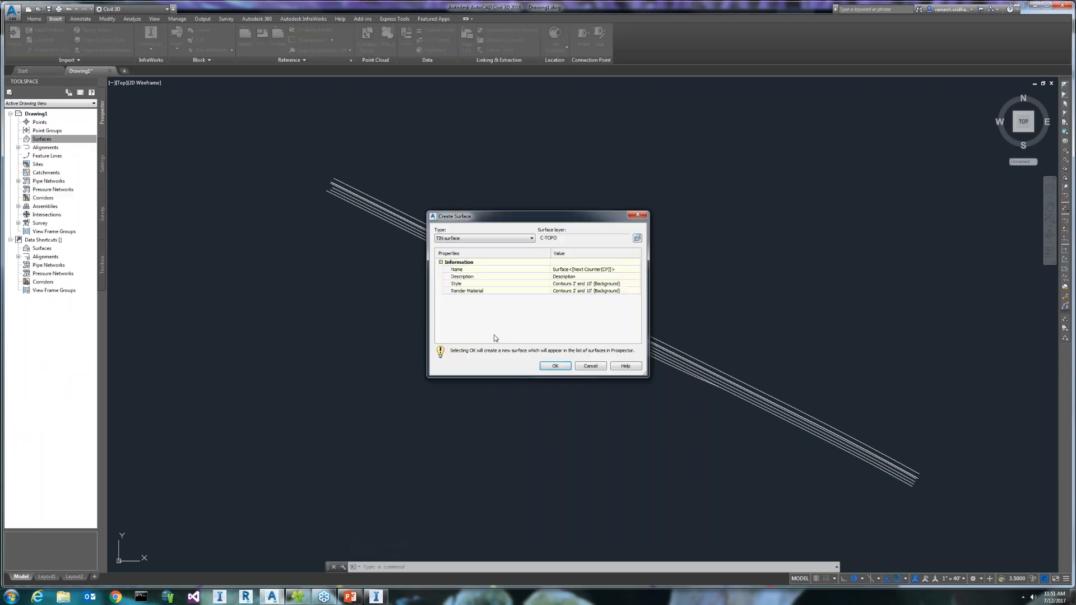
pyautogui.click(556, 365)
# - Set up breaklines for the new surface described as LinearStrings, of type Standard, with a 5' supplementing distance
pyautogui.click(18, 139)
pyautogui.click(26, 147)
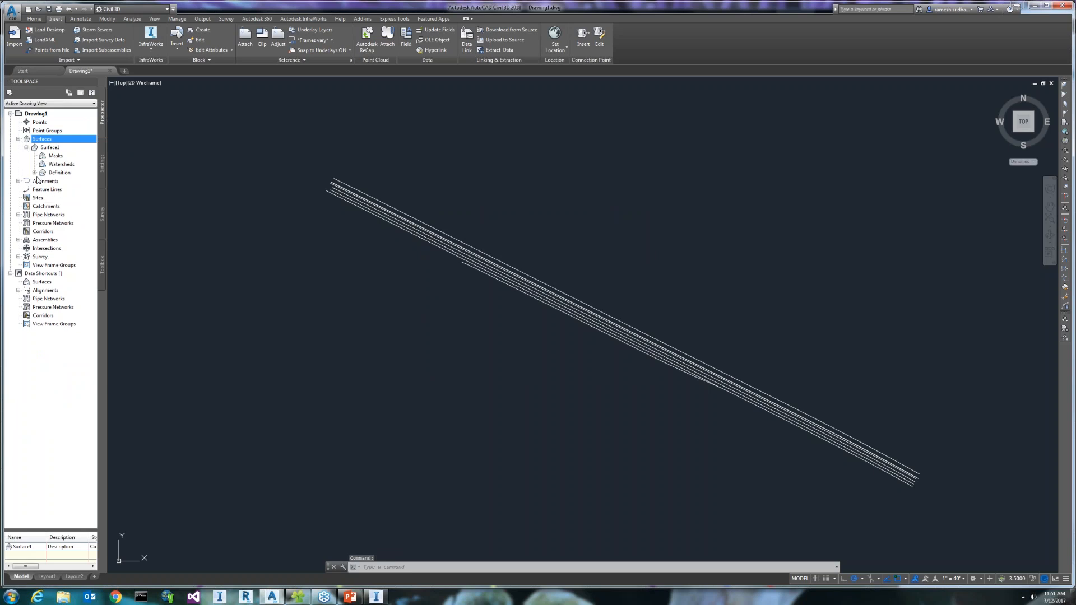
pyautogui.click(35, 173)
pyautogui.rightClick(69, 192)
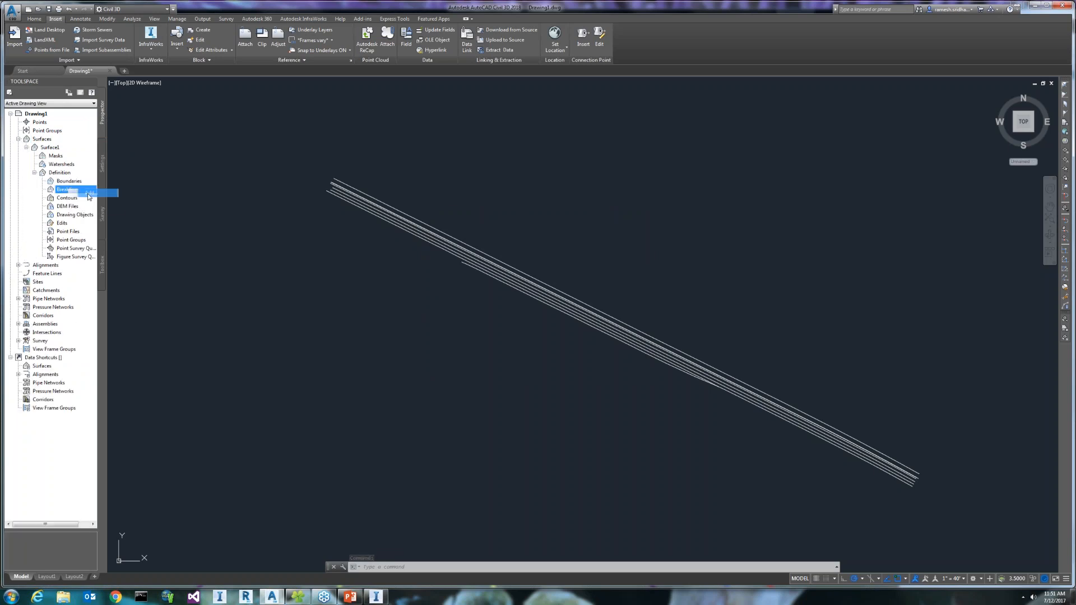
pyautogui.click(81, 195)
pyautogui.click(315, 240)
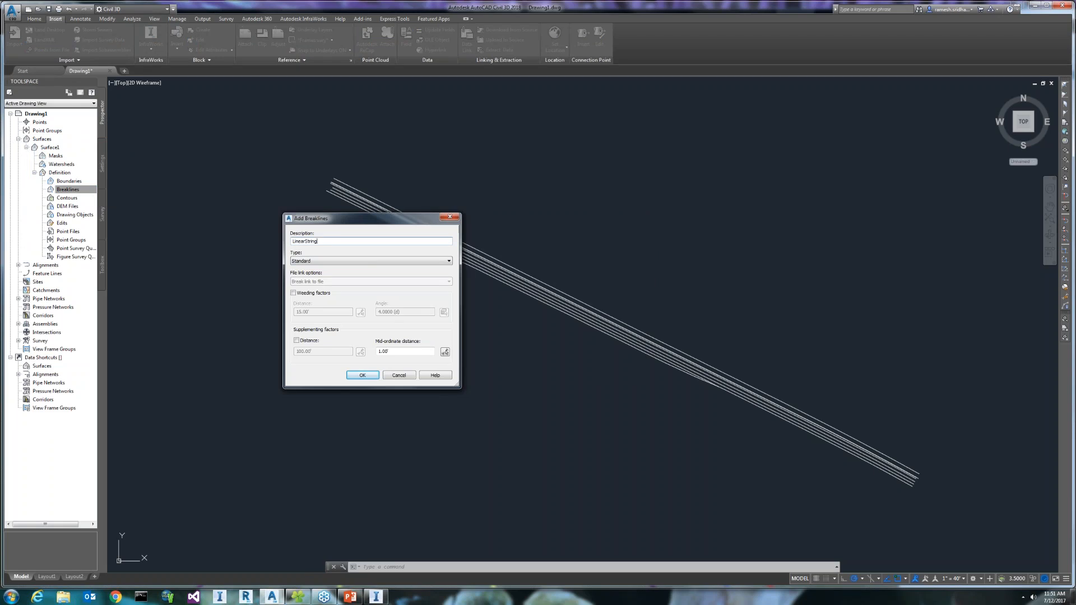
pyautogui.click(296, 340)
pyautogui.moveTo(318, 351); pyautogui.dragTo(281, 353)
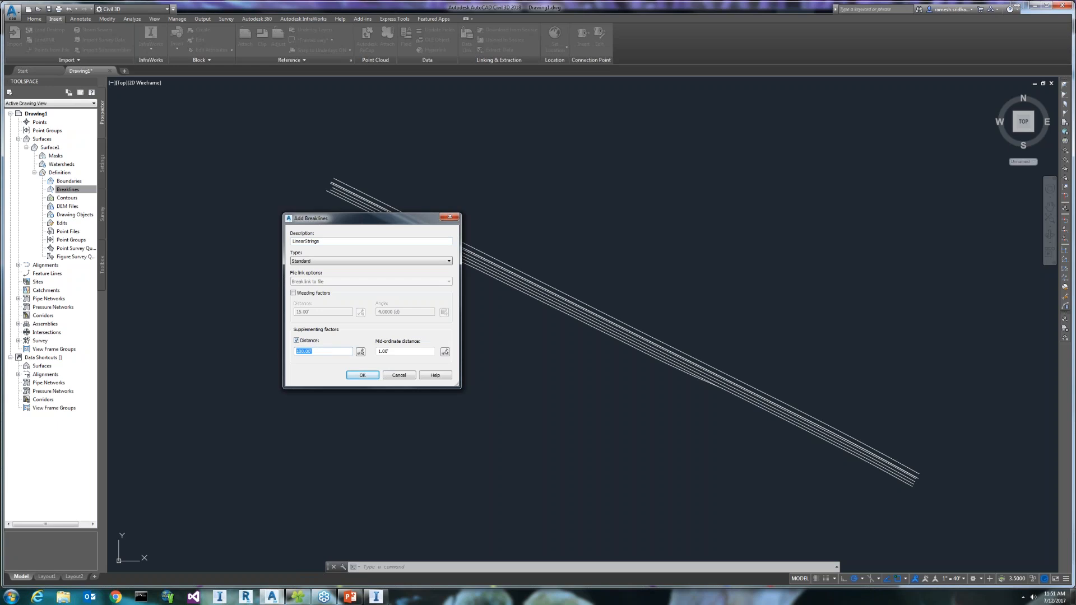
pyautogui.write('5')
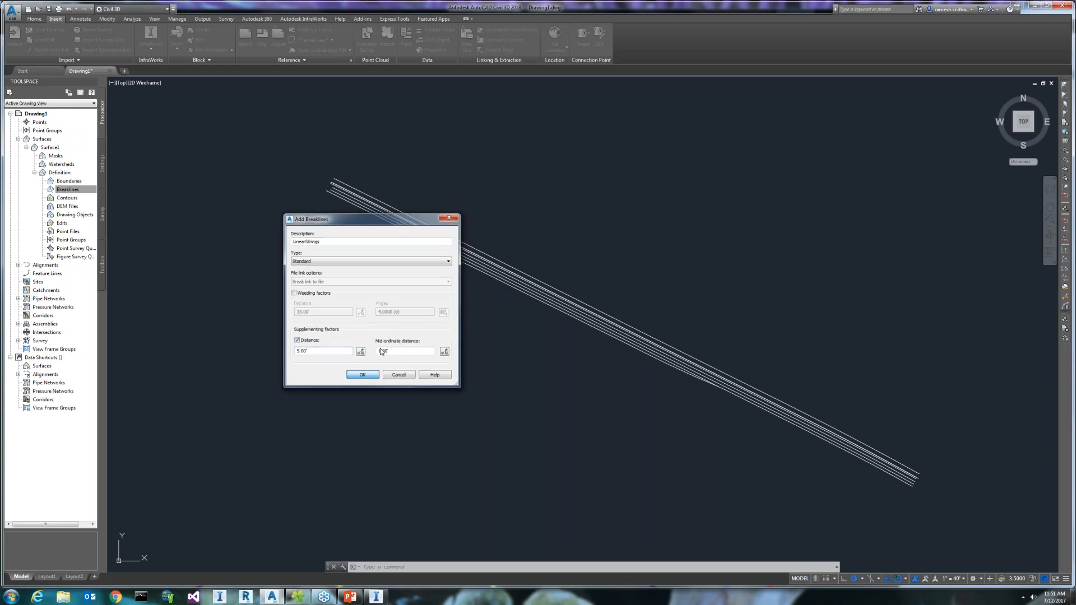
pyautogui.click(362, 375)
# - Pick all the imported road lines as the surface's breaklines and dismiss the event viewer
pyautogui.click(402, 145)
pyautogui.moveTo(402, 145)
pyautogui.mouseDown()
pyautogui.moveTo(271, 364)
pyautogui.moveTo(865, 567)
pyautogui.moveTo(1021, 509)
pyautogui.moveTo(894, 357)
pyautogui.mouseUp()
pyautogui.press('Return')
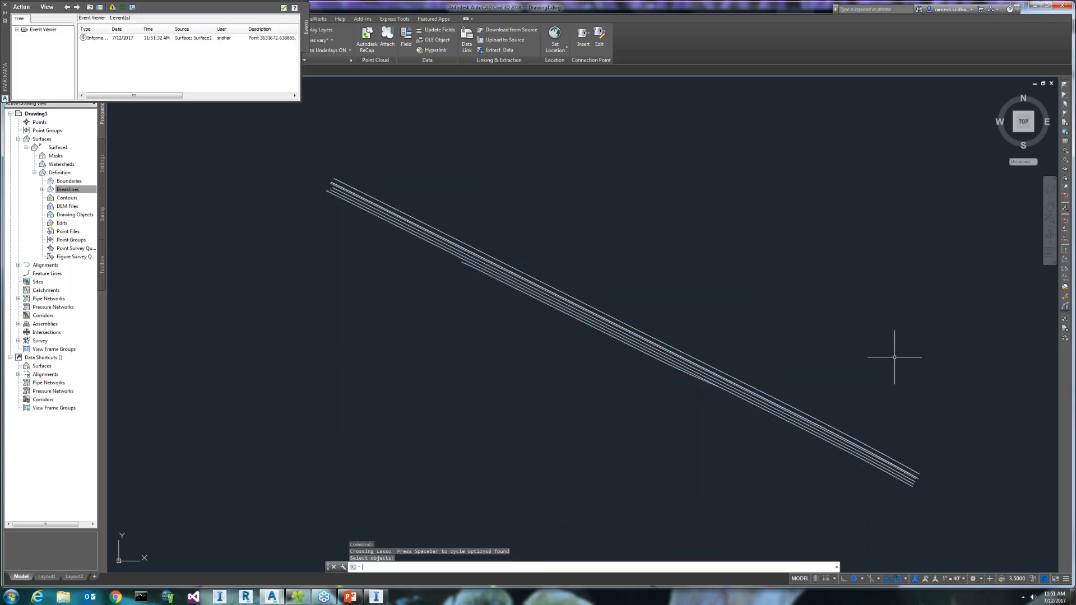
pyautogui.click(6, 7)
pyautogui.scroll(2, 569, 305)
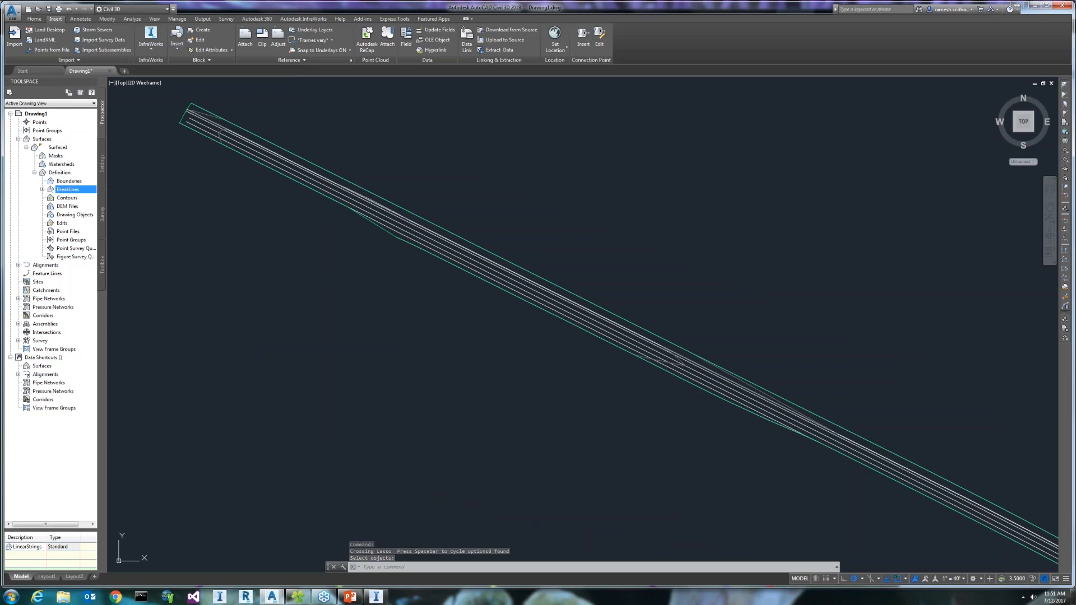
# - Edit the surface's style and set the minor contour interval to 0.5'
pyautogui.rightClick(62, 147)
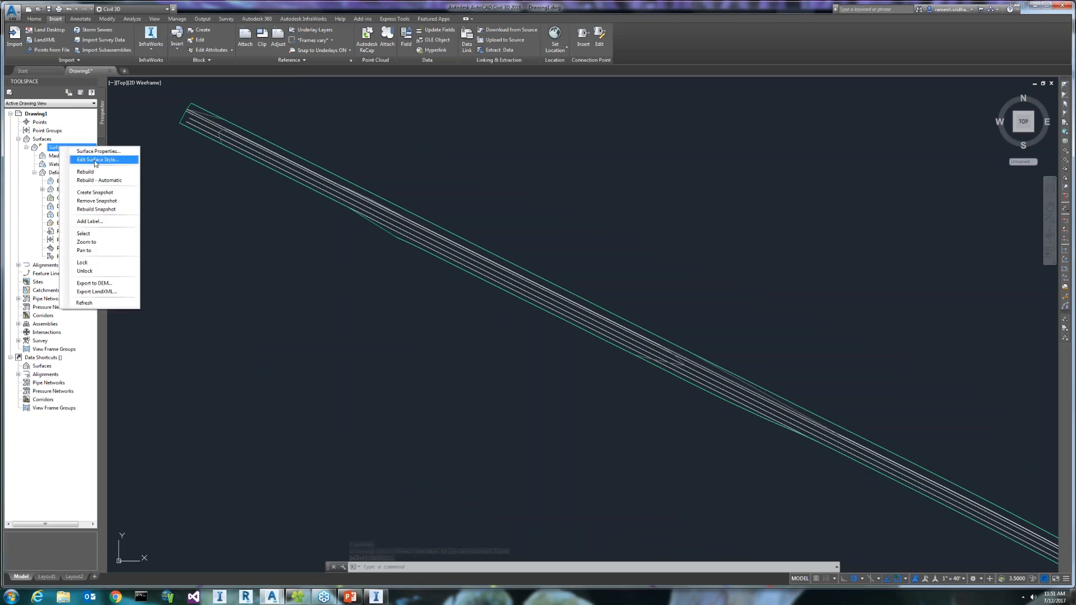
pyautogui.click(89, 160)
pyautogui.click(228, 239)
pyautogui.click(474, 254)
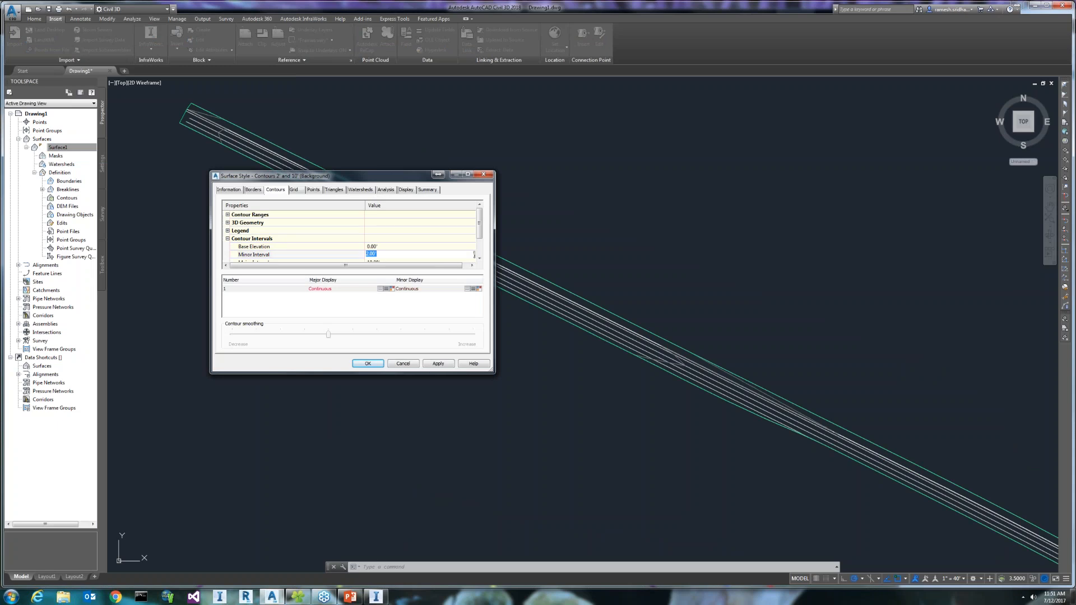
pyautogui.press('BackSpace')
pyautogui.write('.5')
pyautogui.press('Return')
# - Colour the major contours red and the minor contours orange (color 40) in the plan display, and apply the style
pyautogui.click(405, 190)
pyautogui.click(319, 260)
pyautogui.click(473, 317)
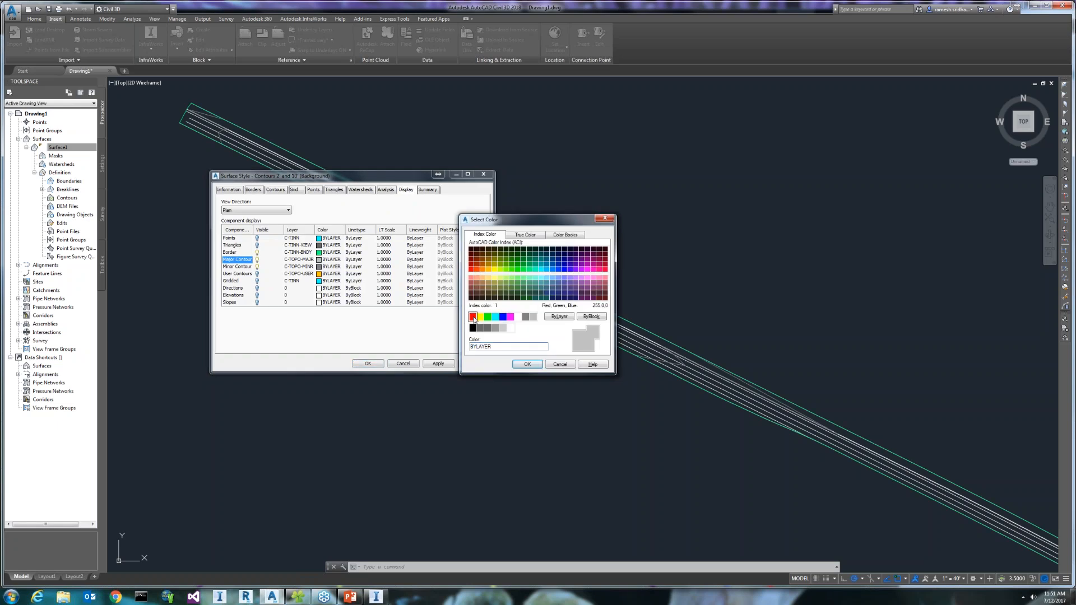
pyautogui.press('Return')
pyautogui.click(319, 266)
pyautogui.click(488, 269)
pyautogui.click(524, 364)
pyautogui.click(437, 365)
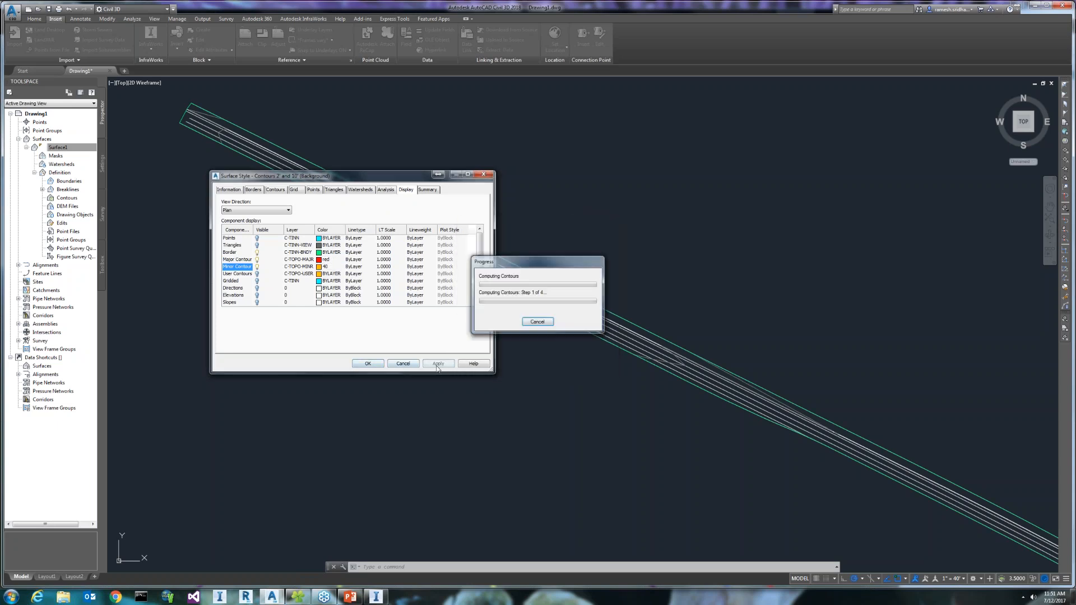
pyautogui.click(368, 363)
pyautogui.scroll(-8, 698, 373)
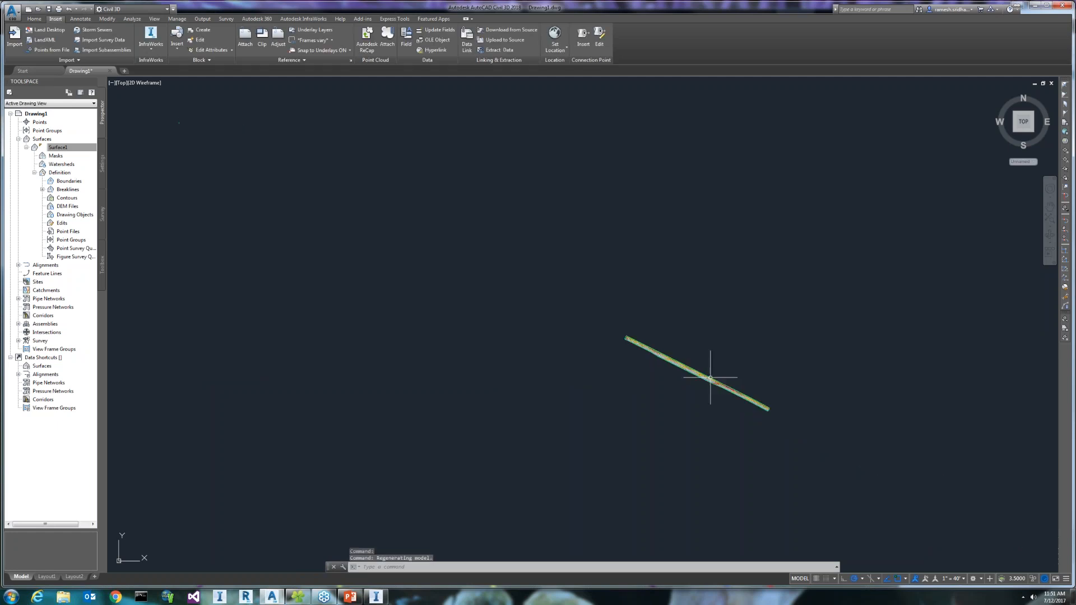
pyautogui.scroll(12, 737, 401)
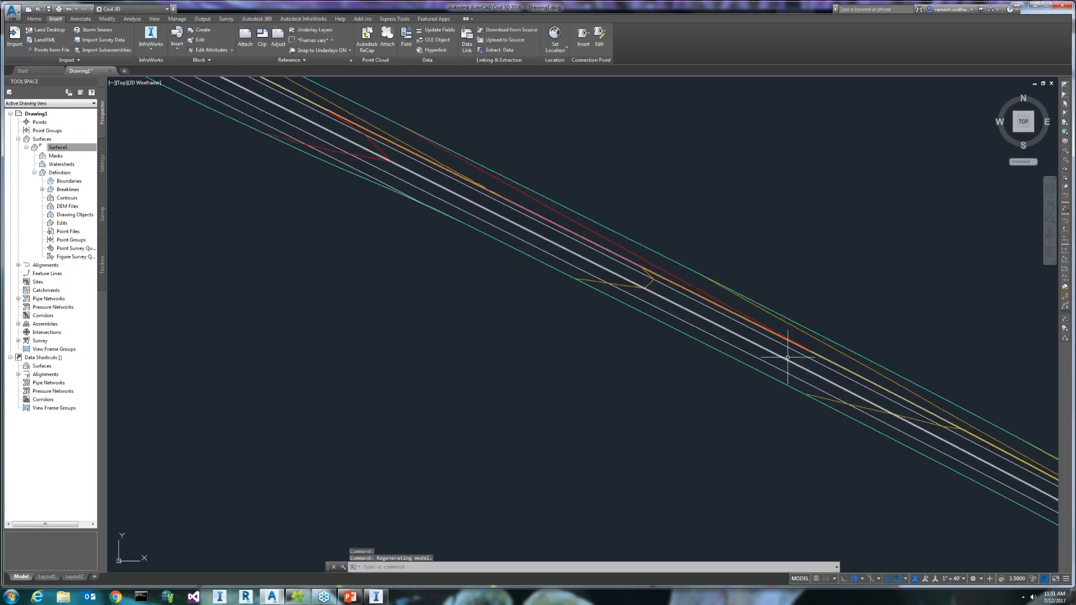
# - Edit the surface style again, reduce the minor contour interval to 0.1' and apply it
pyautogui.rightClick(55, 149)
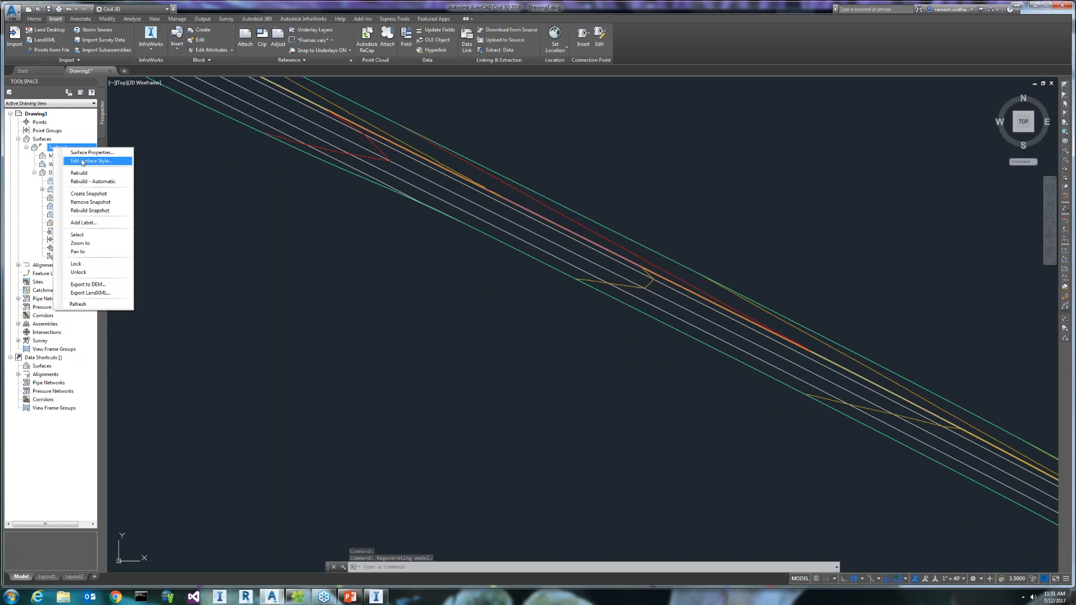
pyautogui.click(90, 161)
pyautogui.click(228, 190)
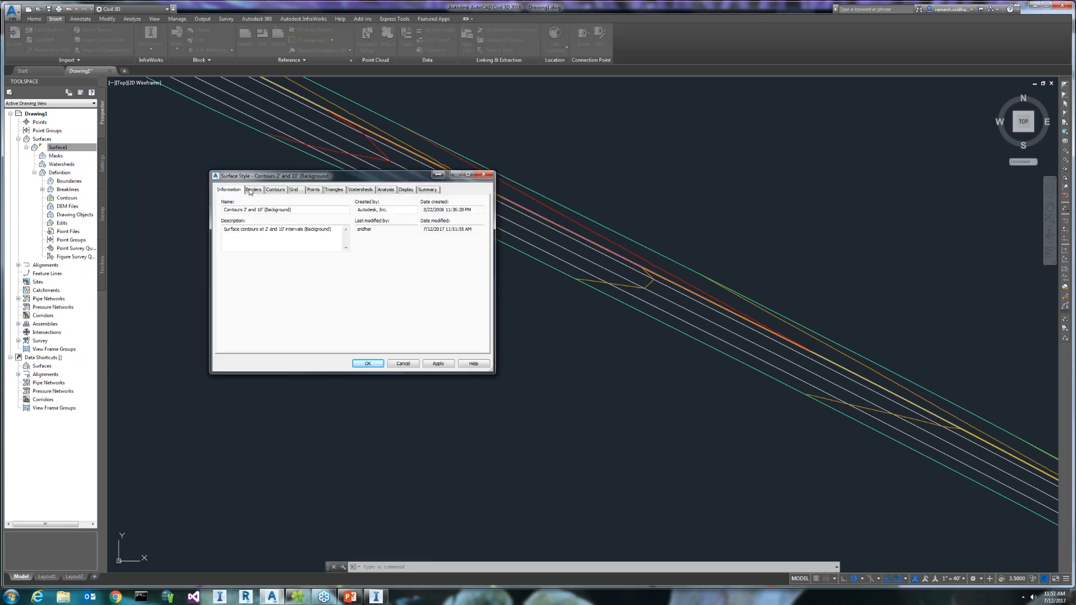
pyautogui.click(253, 190)
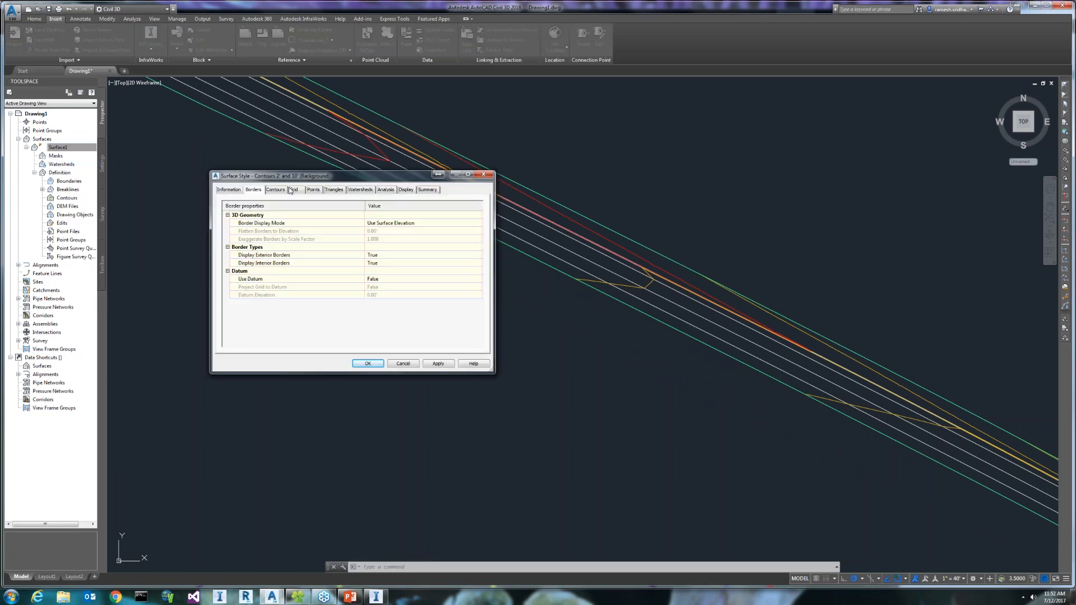
pyautogui.click(283, 190)
pyautogui.click(228, 238)
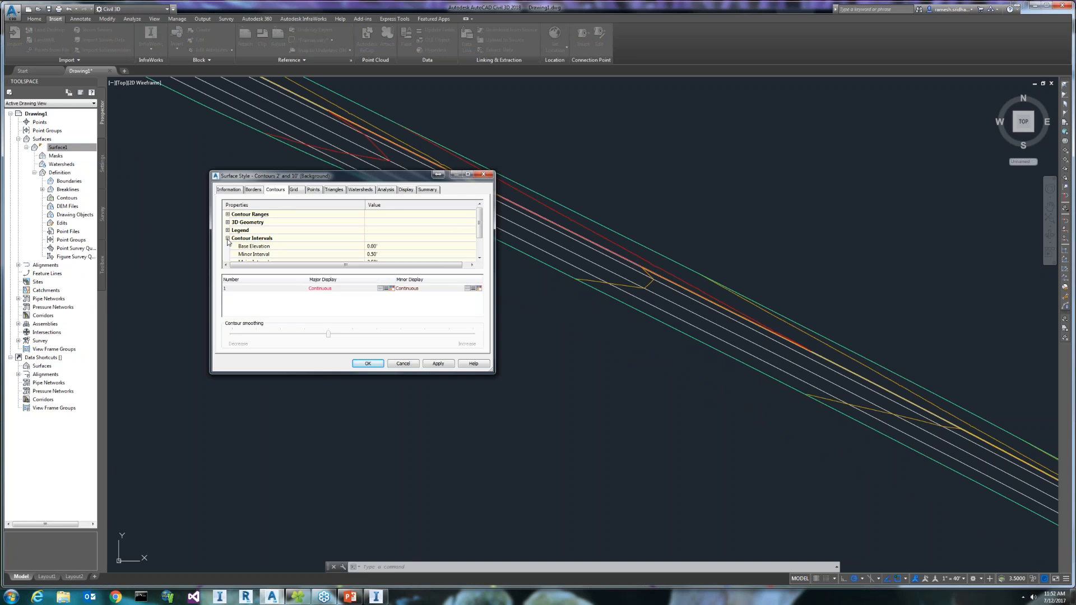
pyautogui.click(372, 254)
pyautogui.write('1')
pyautogui.click(446, 365)
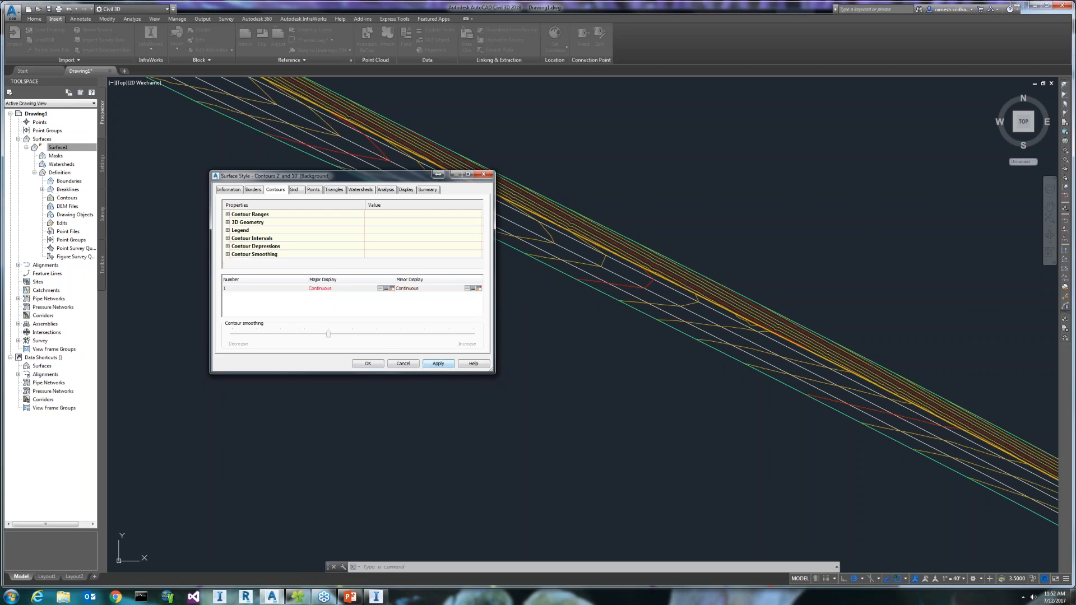
pyautogui.click(369, 364)
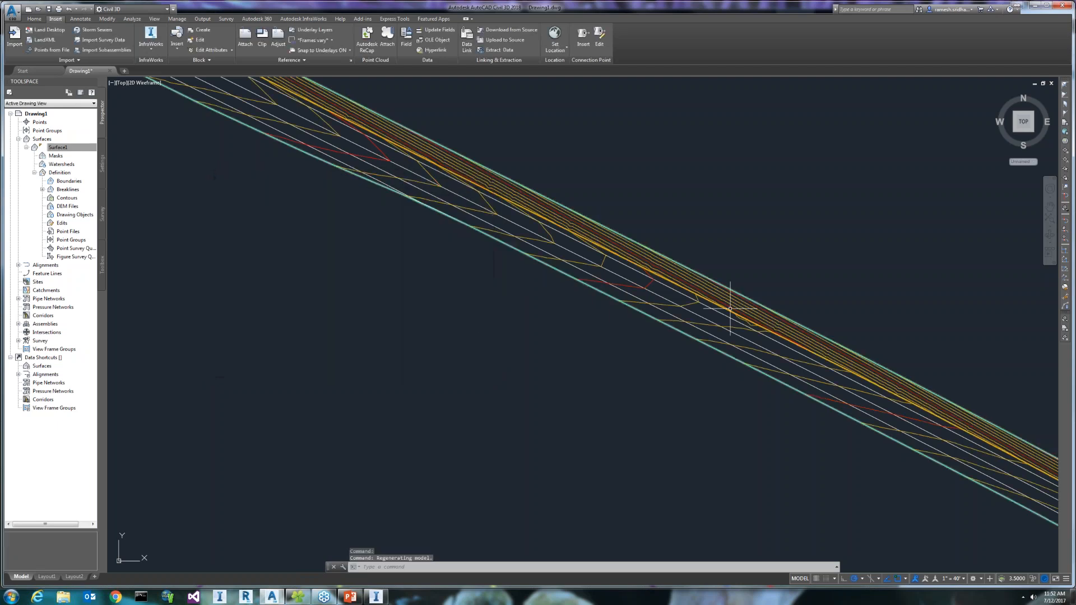
# - Examine the contours along the road corridor surface, moving from its southeast end toward the northwest
pyautogui.scroll(-3, 610, 263)
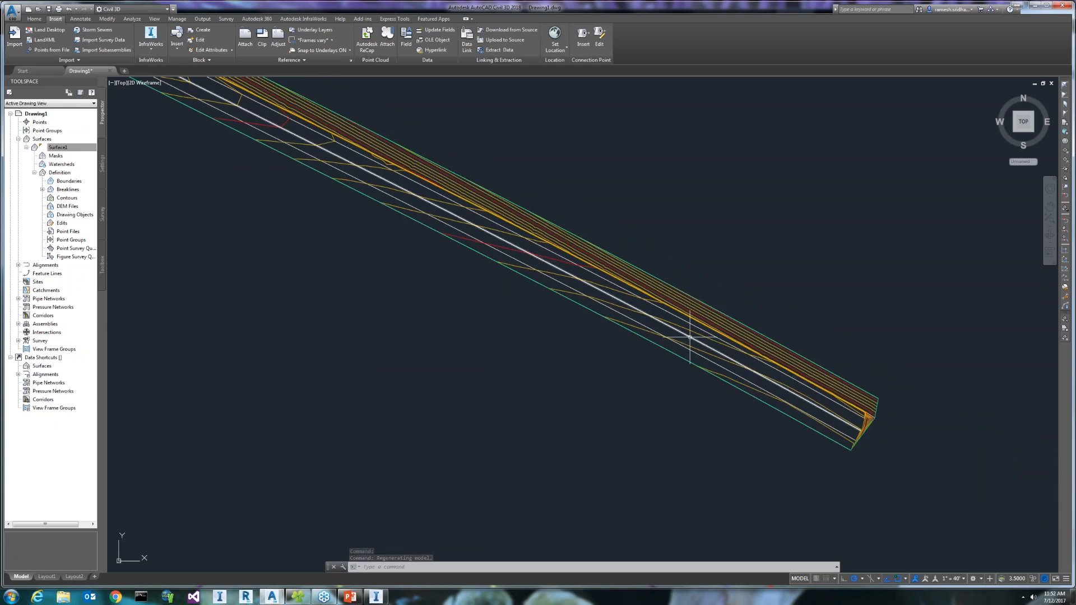
pyautogui.moveTo(599, 292); pyautogui.dragTo(672, 408, button='middle')
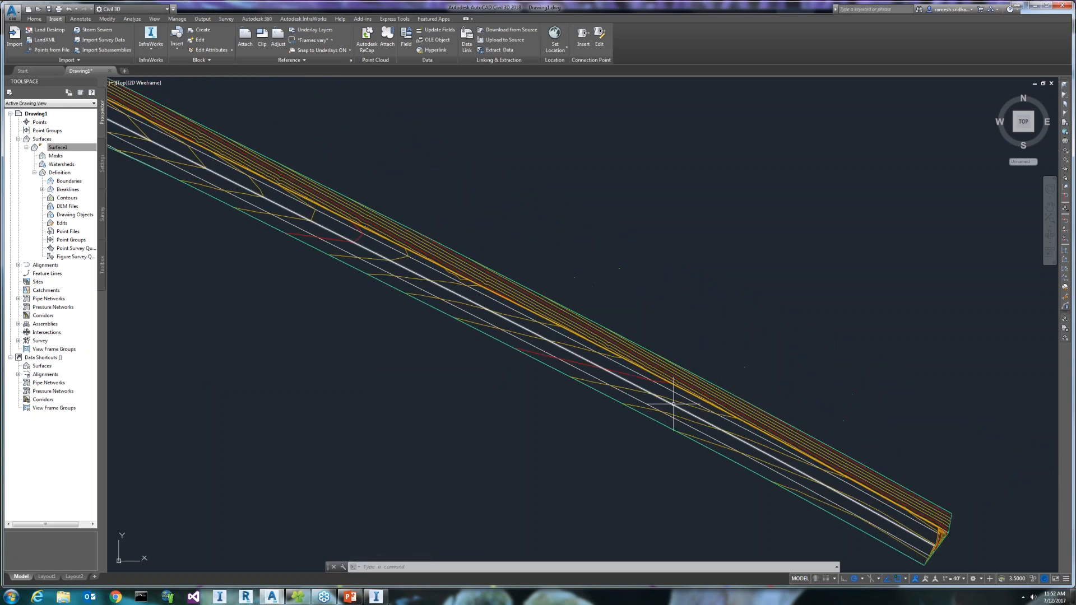
pyautogui.moveTo(482, 301); pyautogui.dragTo(756, 460, button='middle')
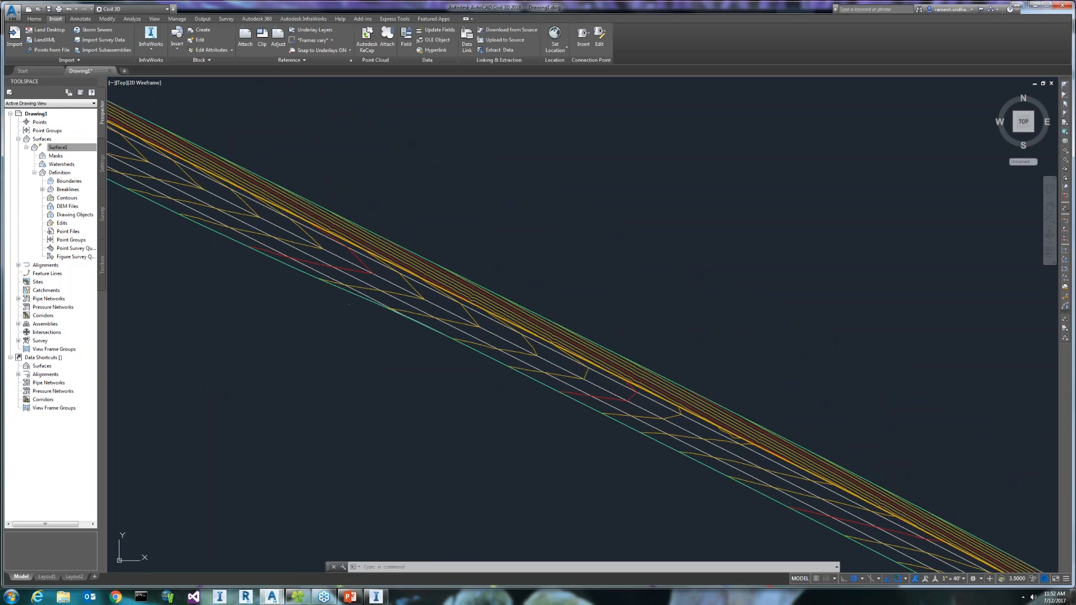
pyautogui.moveTo(341, 227); pyautogui.dragTo(667, 340, button='middle')
pyautogui.moveTo(406, 241); pyautogui.dragTo(658, 385, button='middle')
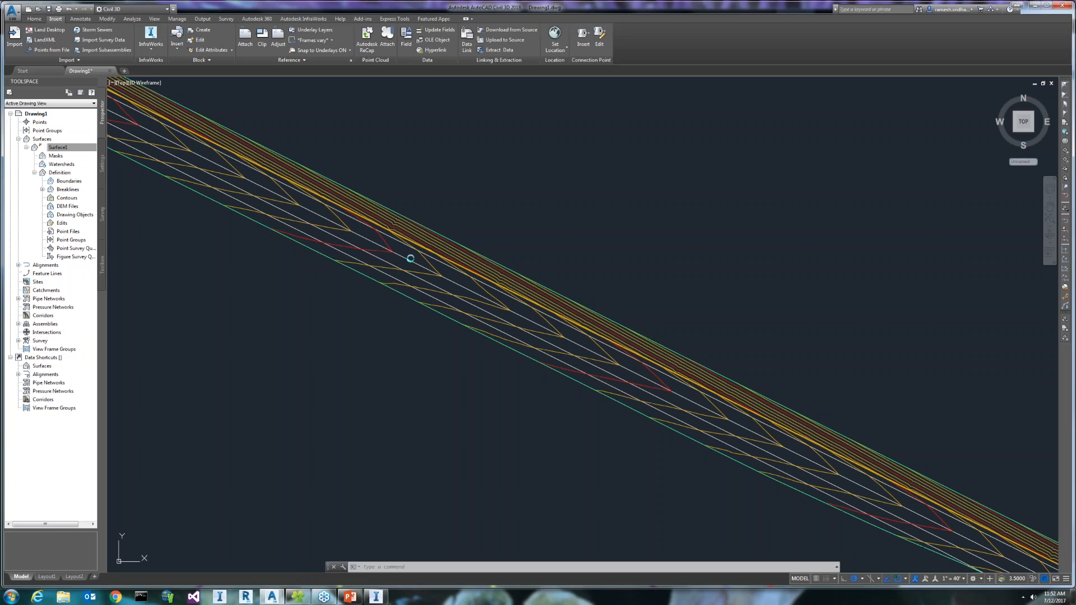
# - Examine the contours at the northwest end of the corridor surface
pyautogui.moveTo(411, 259); pyautogui.dragTo(593, 336, button='middle')
pyautogui.moveTo(384, 220); pyautogui.dragTo(656, 353, button='middle')
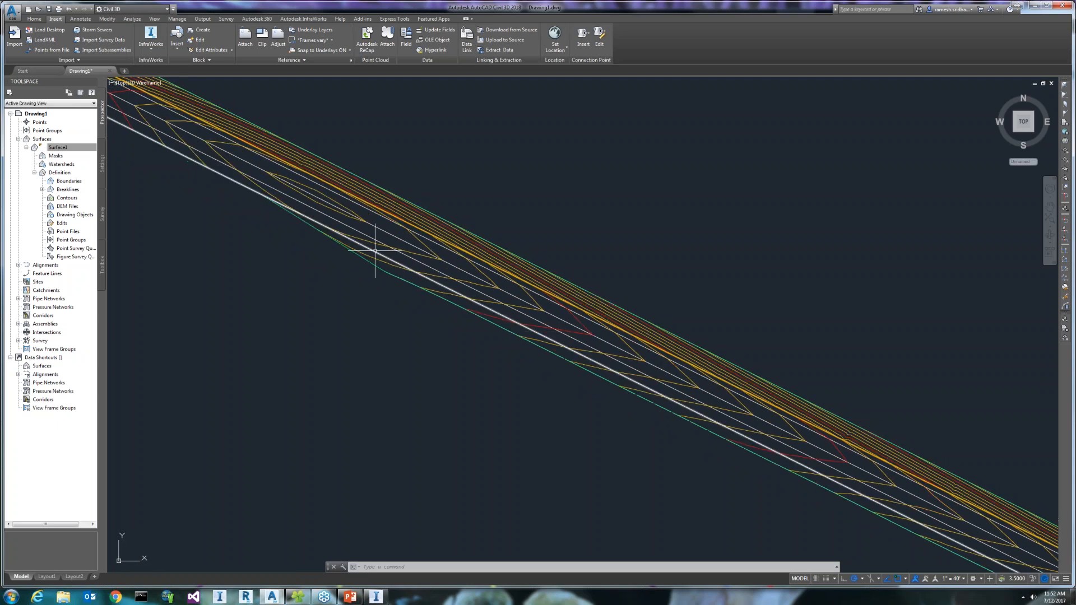
pyautogui.moveTo(383, 229); pyautogui.dragTo(564, 355, button='middle')
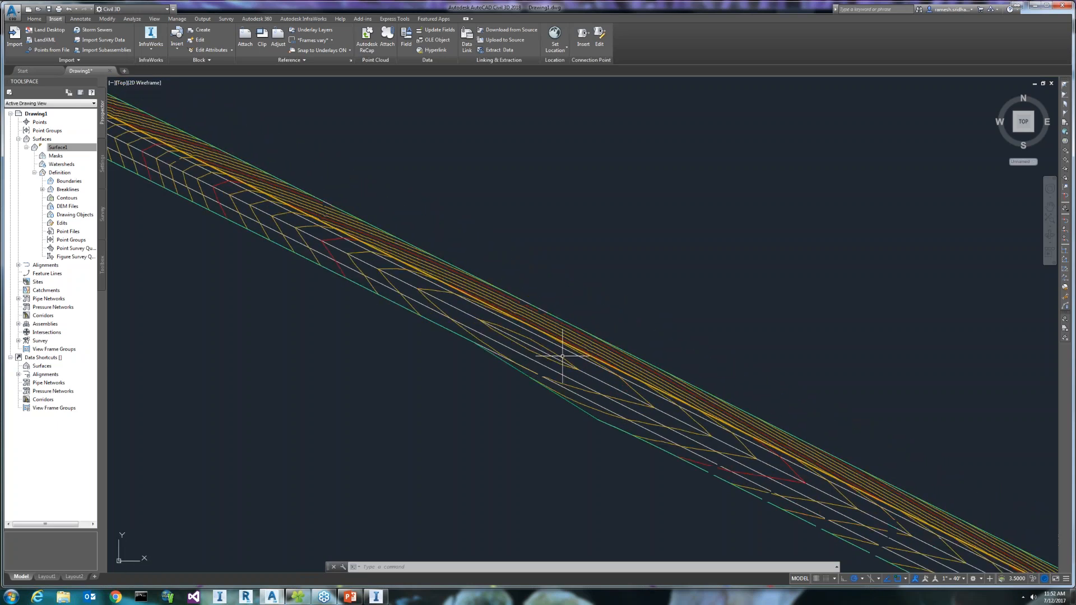
pyautogui.scroll(-6, 375, 267)
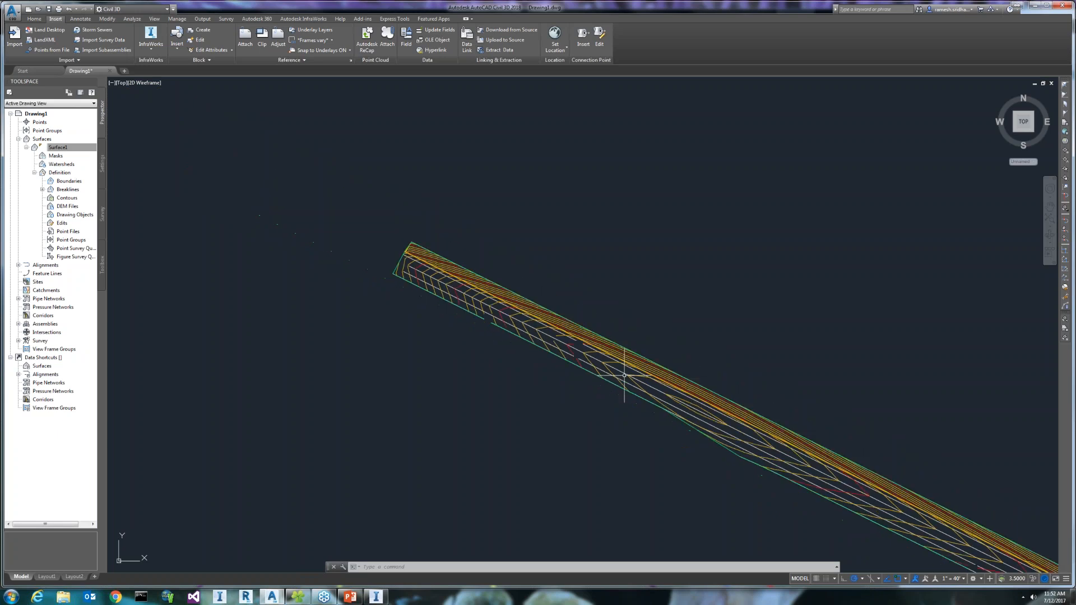
pyautogui.scroll(6, 707, 419)
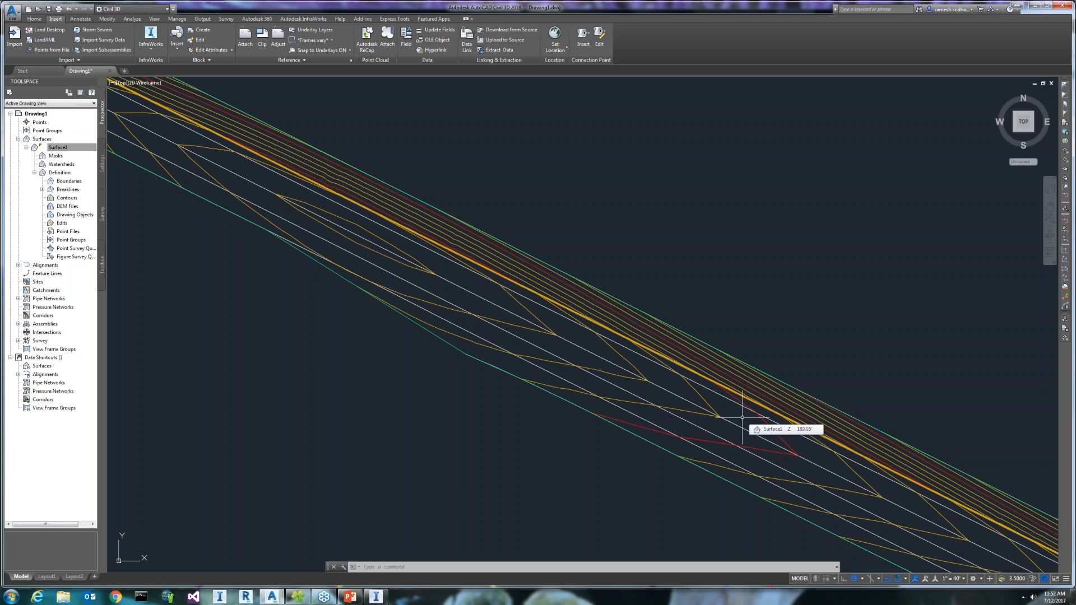
# - Switch to InfraWorks, tilt the model to look down on the road, and set the view's surface opacity to 19
pyautogui.click(375, 599)
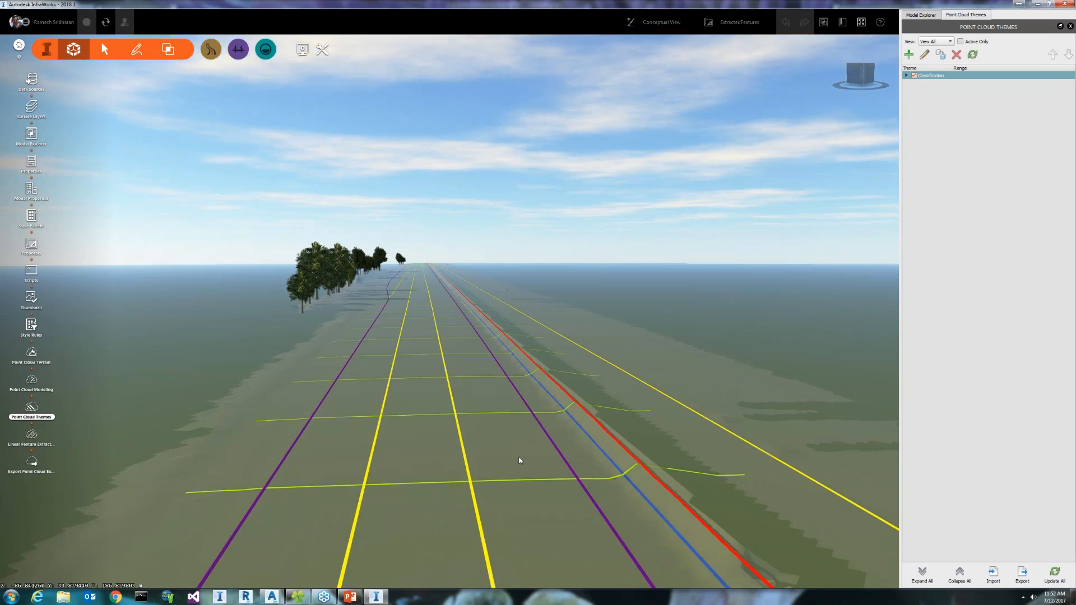
pyautogui.moveTo(519, 470); pyautogui.dragTo(514, 517)
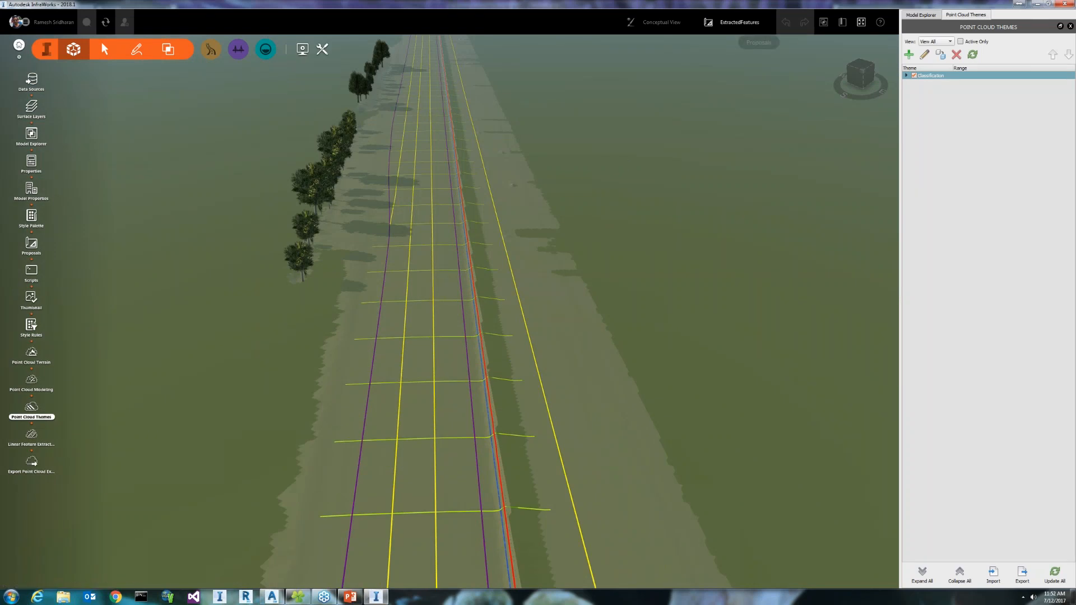
pyautogui.click(656, 22)
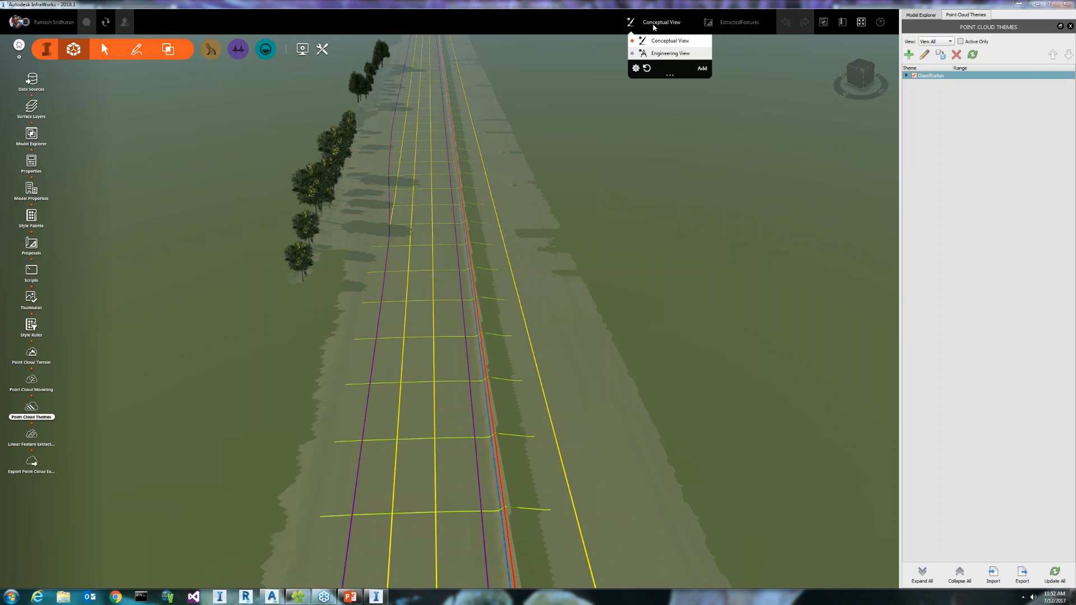
pyautogui.click(636, 69)
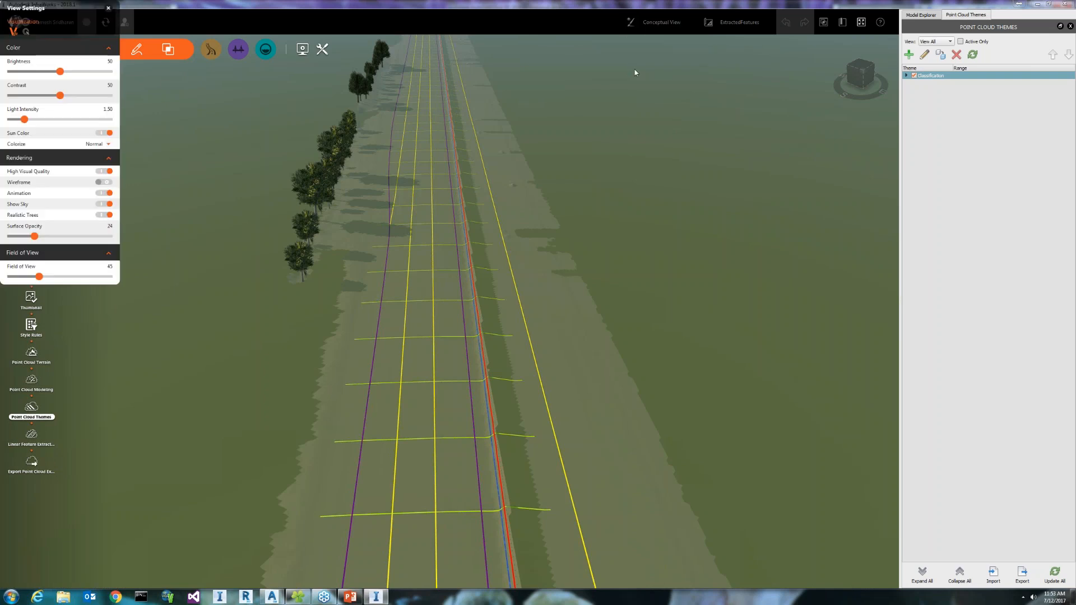
pyautogui.moveTo(39, 237)
pyautogui.mouseDown()
pyautogui.moveTo(94, 237)
pyautogui.moveTo(17, 237)
pyautogui.moveTo(36, 237)
pyautogui.mouseUp()
pyautogui.moveTo(35, 237); pyautogui.dragTo(29, 237)
# - Turn on the visibility of the point clouds in the model and close the view settings
pyautogui.click(921, 15)
pyautogui.click(965, 15)
pyautogui.click(932, 16)
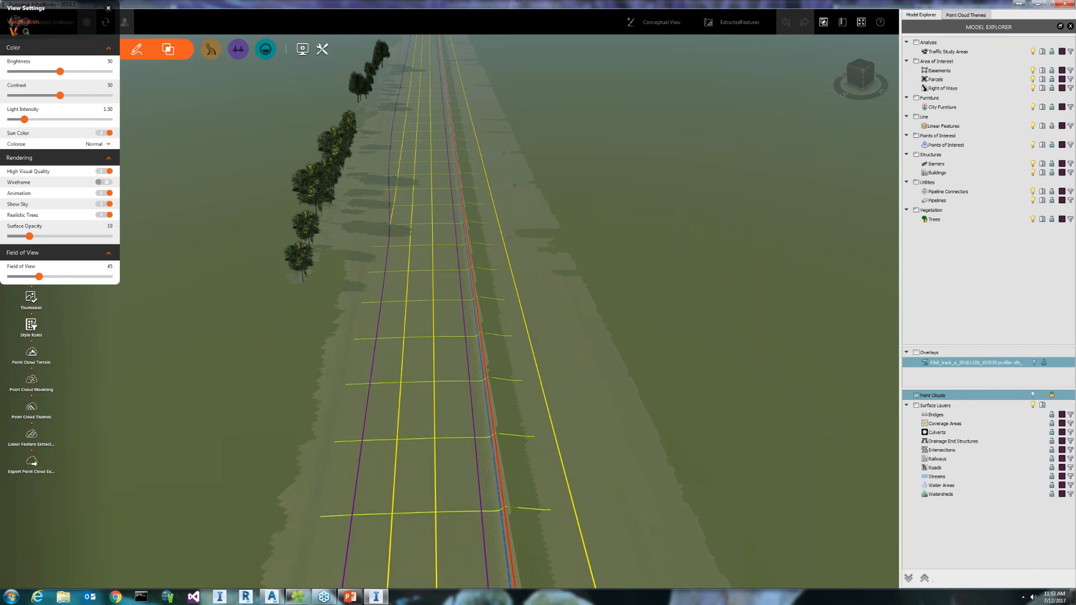
pyautogui.click(1034, 396)
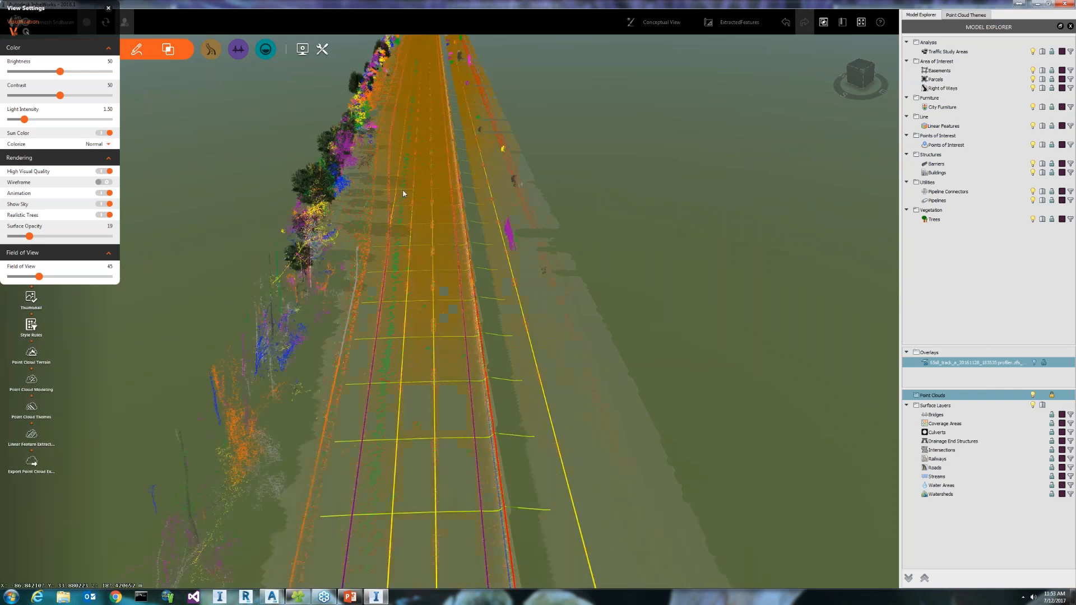
pyautogui.click(108, 8)
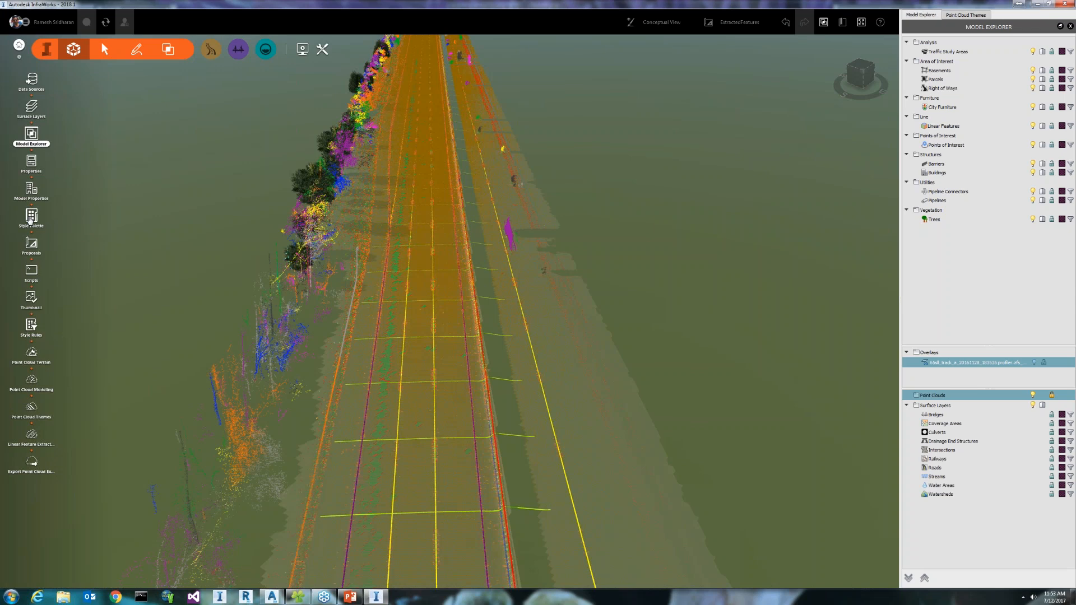
# - Define a new linear feature style with the Top of curb line type and name it Top Wall
pyautogui.click(30, 218)
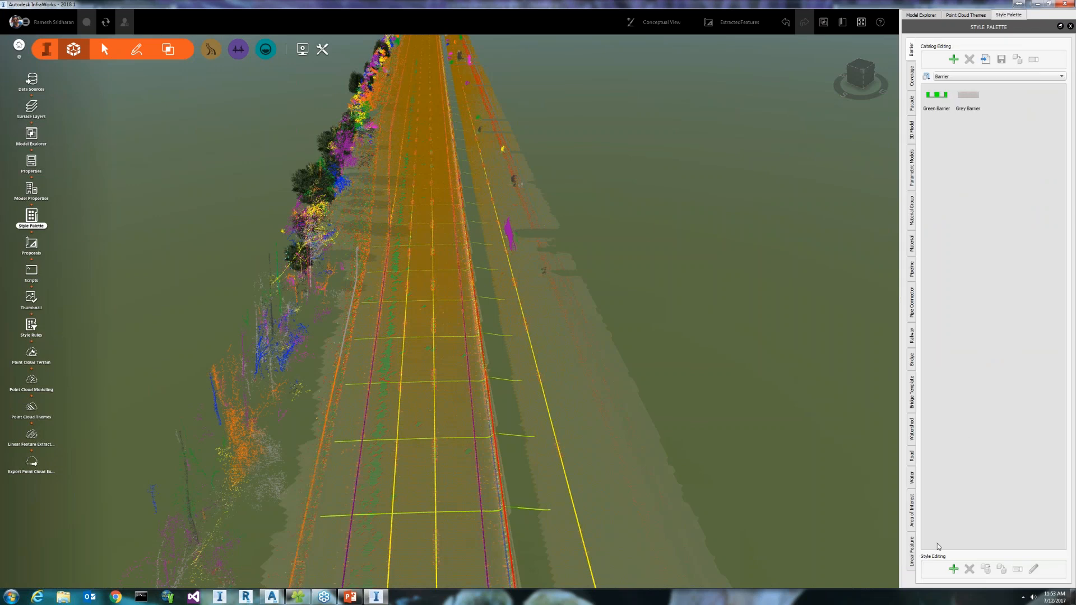
pyautogui.click(911, 550)
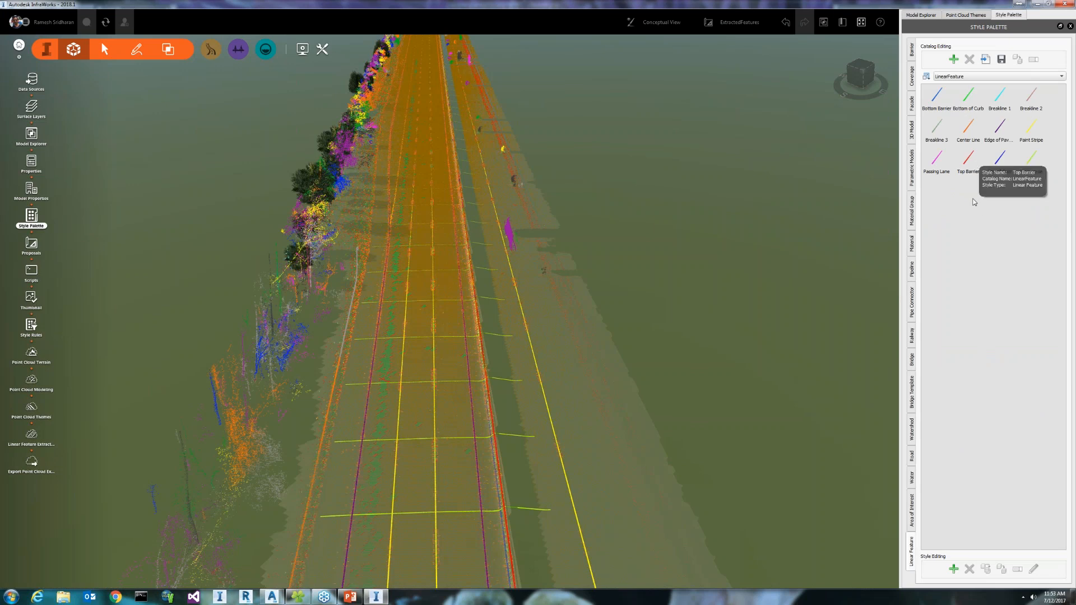
pyautogui.click(968, 160)
pyautogui.click(937, 109)
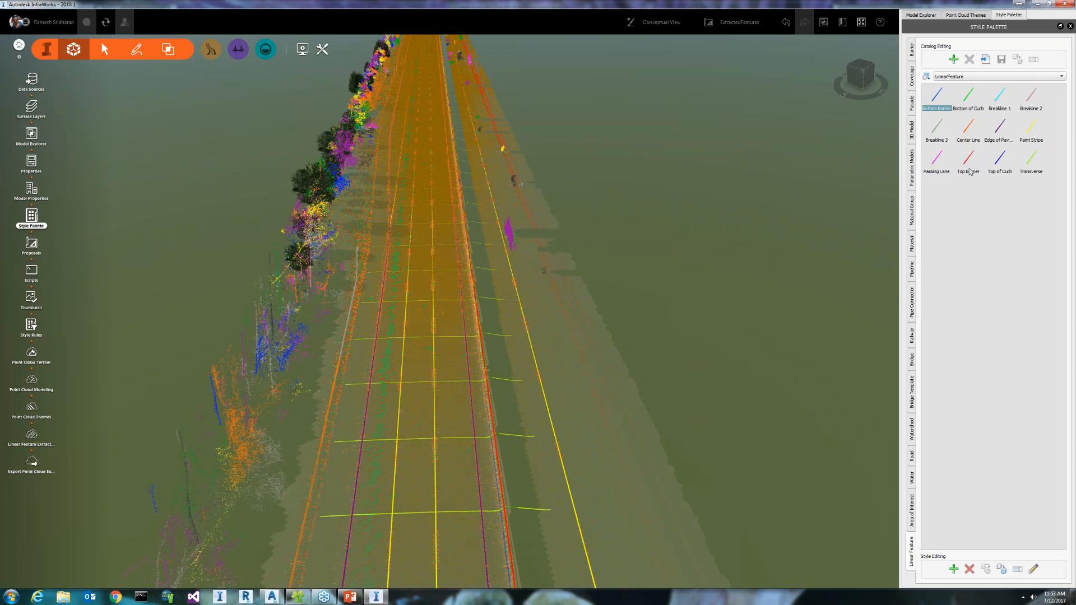
pyautogui.click(954, 569)
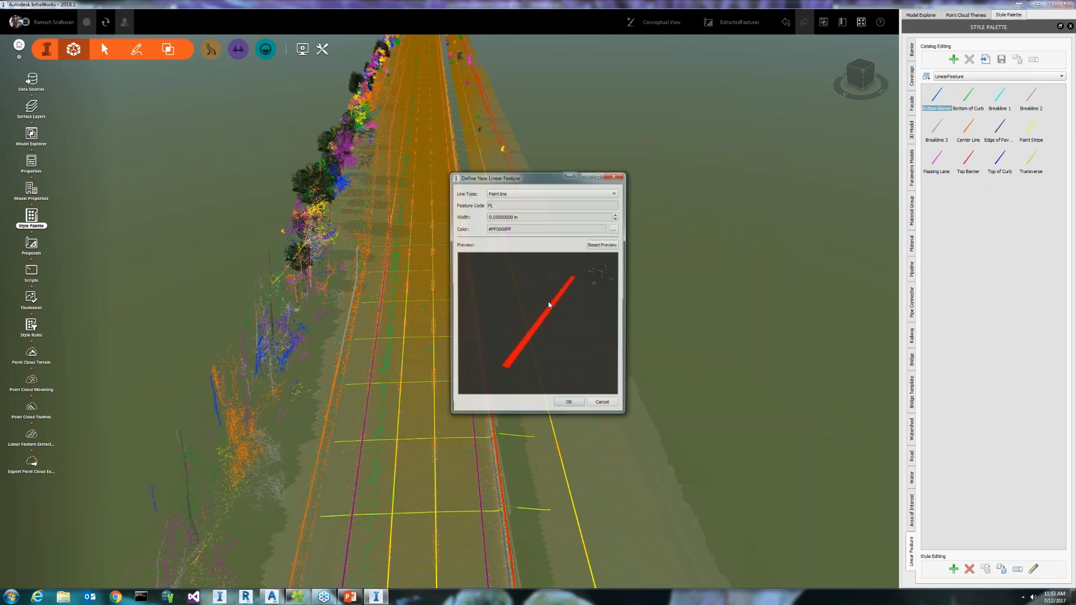
pyautogui.click(541, 193)
pyautogui.click(524, 219)
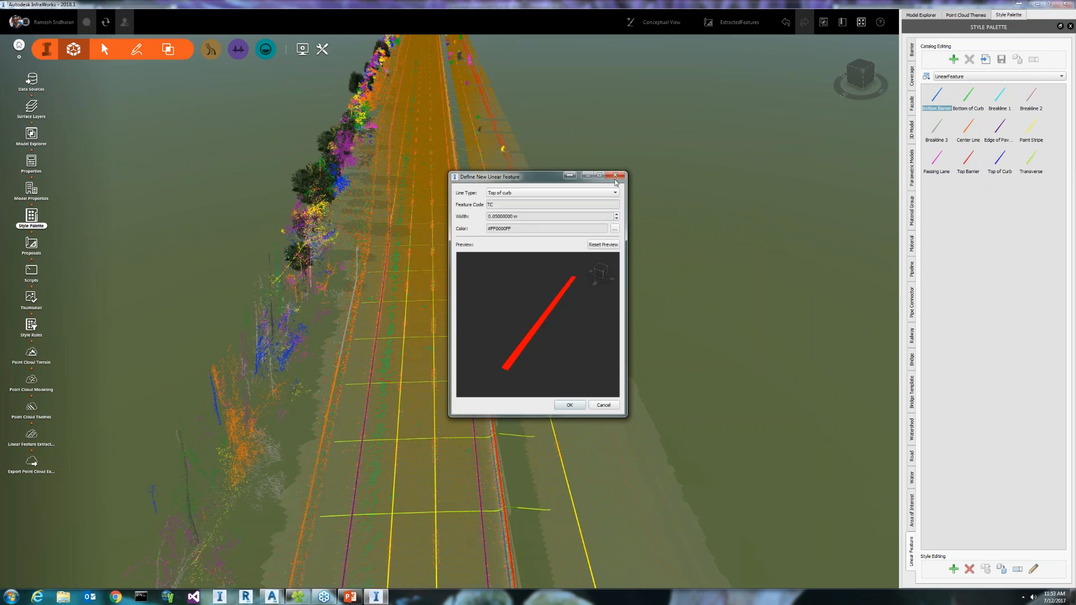
pyautogui.click(615, 176)
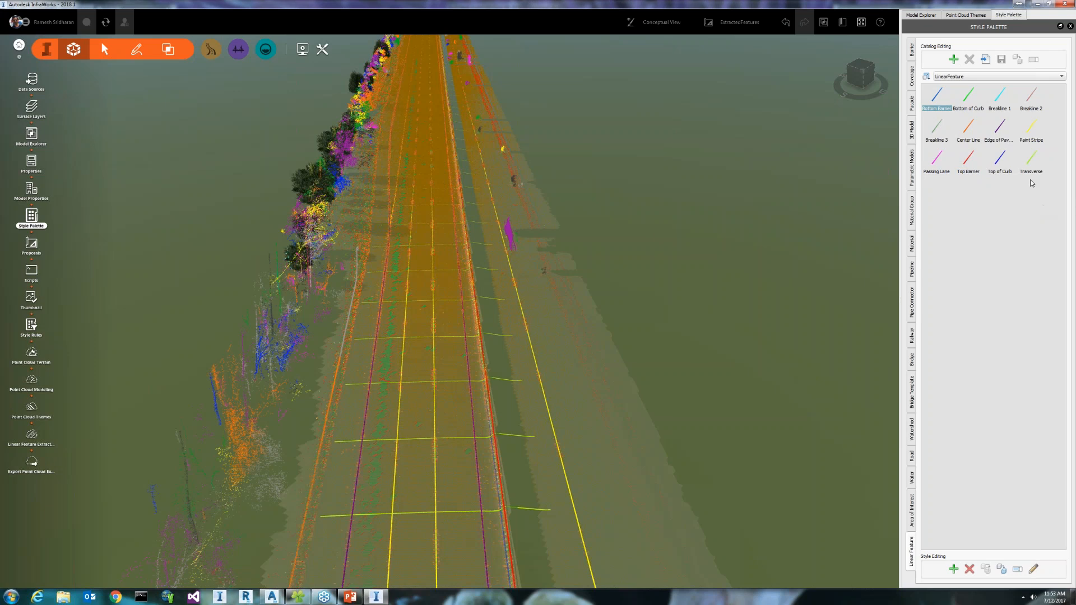
pyautogui.write('TopW')
pyautogui.click(955, 241)
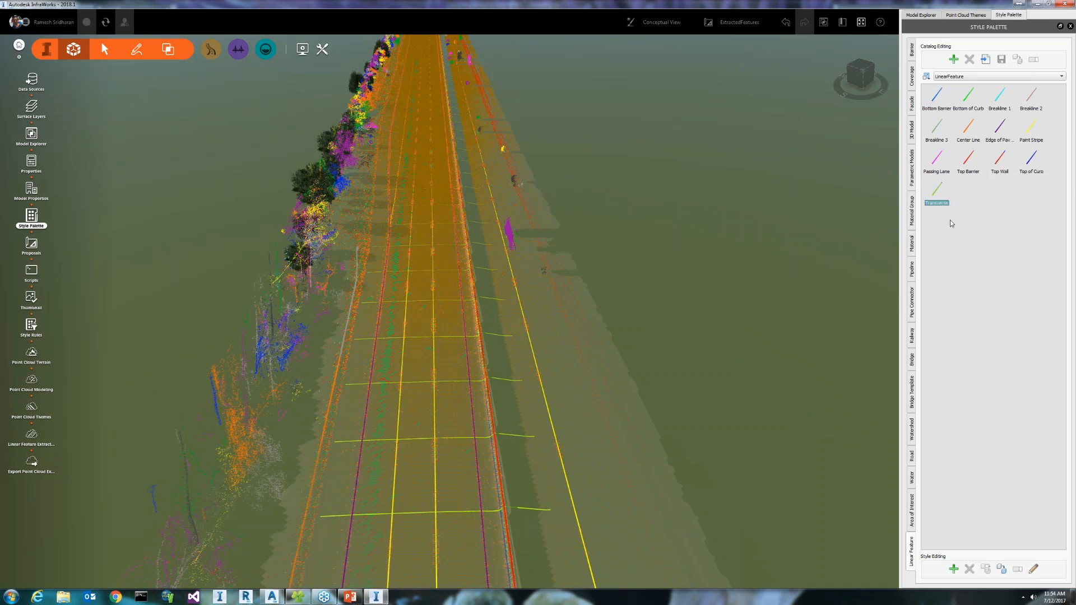
# - Open the Top Wall style's configuration to check its feature code, and leave it without changes
pyautogui.click(1000, 168)
pyautogui.click(1034, 569)
pyautogui.doubleClick(511, 205)
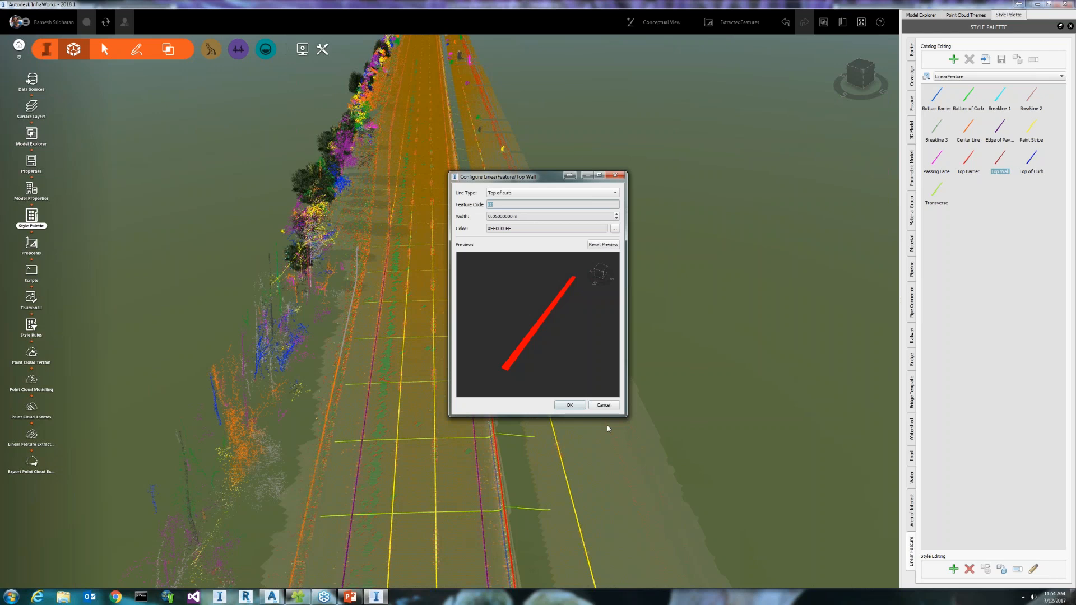
pyautogui.click(604, 405)
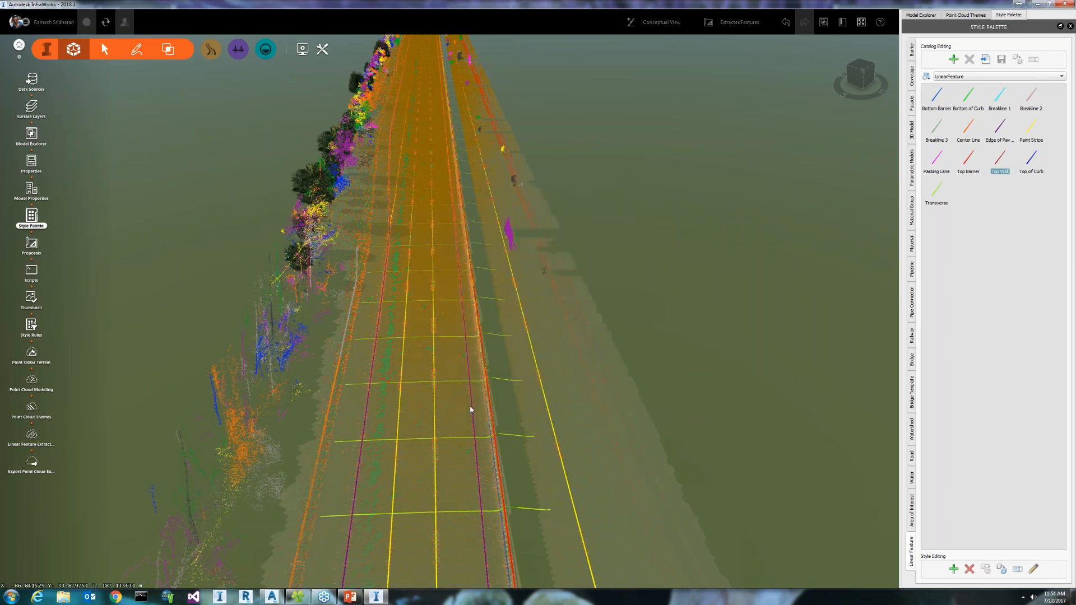
# - Inspect the lifespan and advanced properties, including the feature code, of the edge of pavement line beside the barrier
pyautogui.scroll(2, 471, 409)
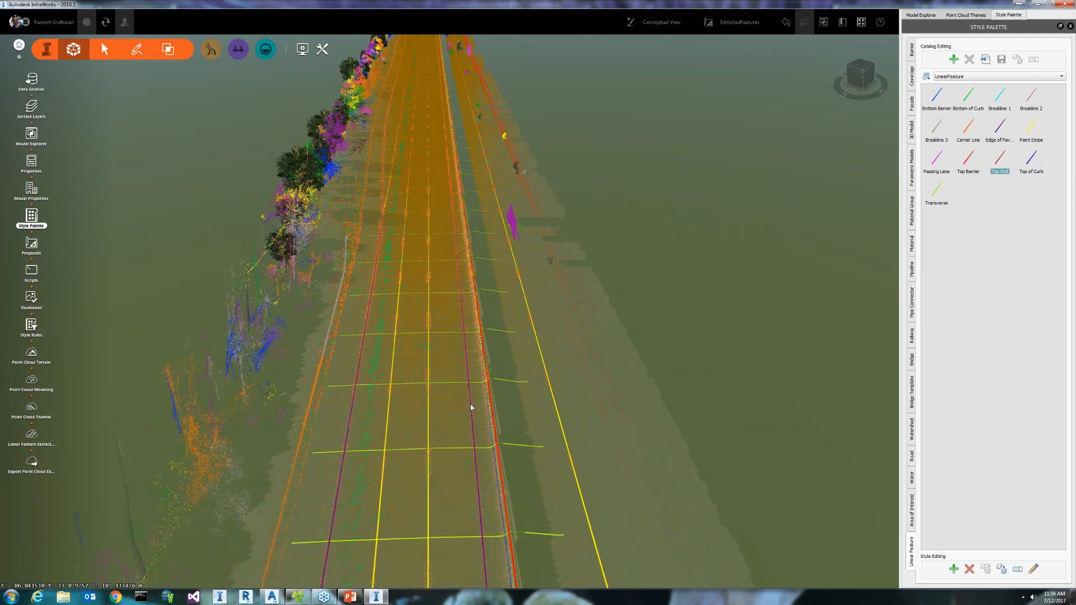
pyautogui.scroll(2, 470, 404)
pyautogui.click(465, 380)
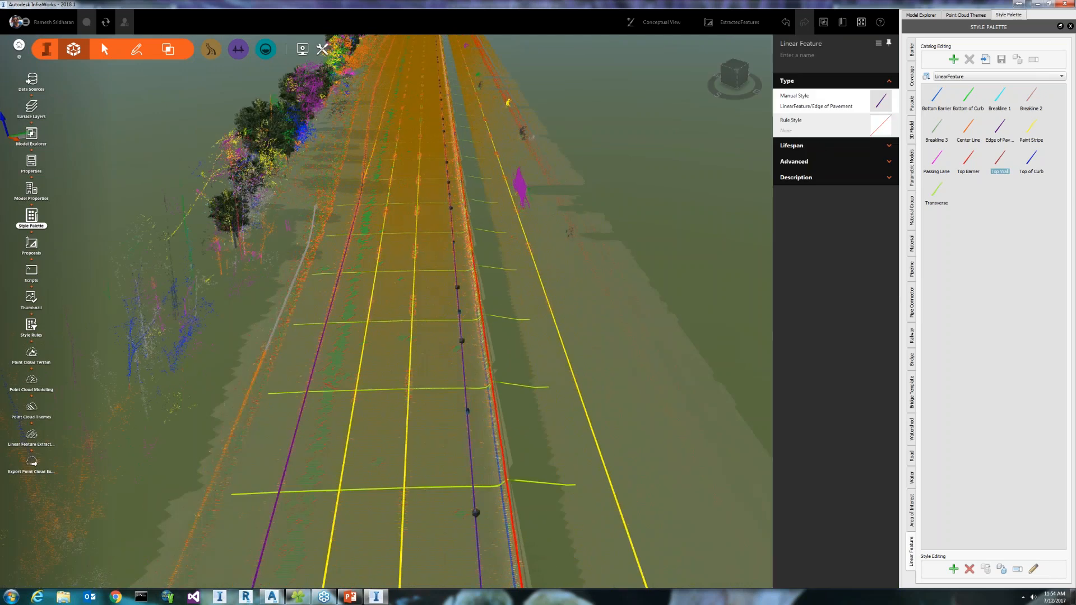
pyautogui.click(888, 147)
pyautogui.click(889, 184)
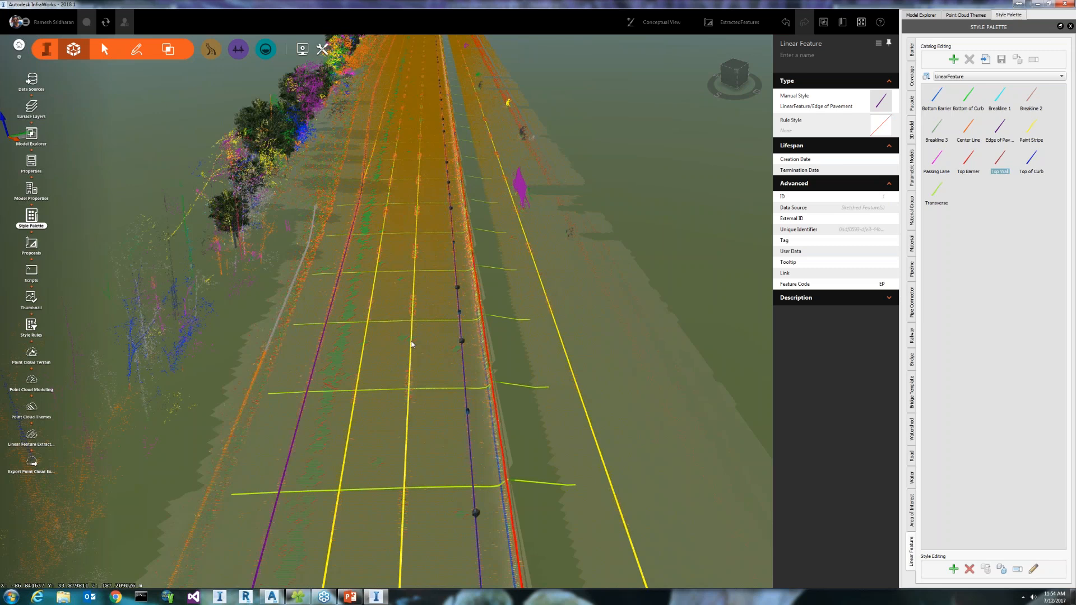
pyautogui.click(412, 344)
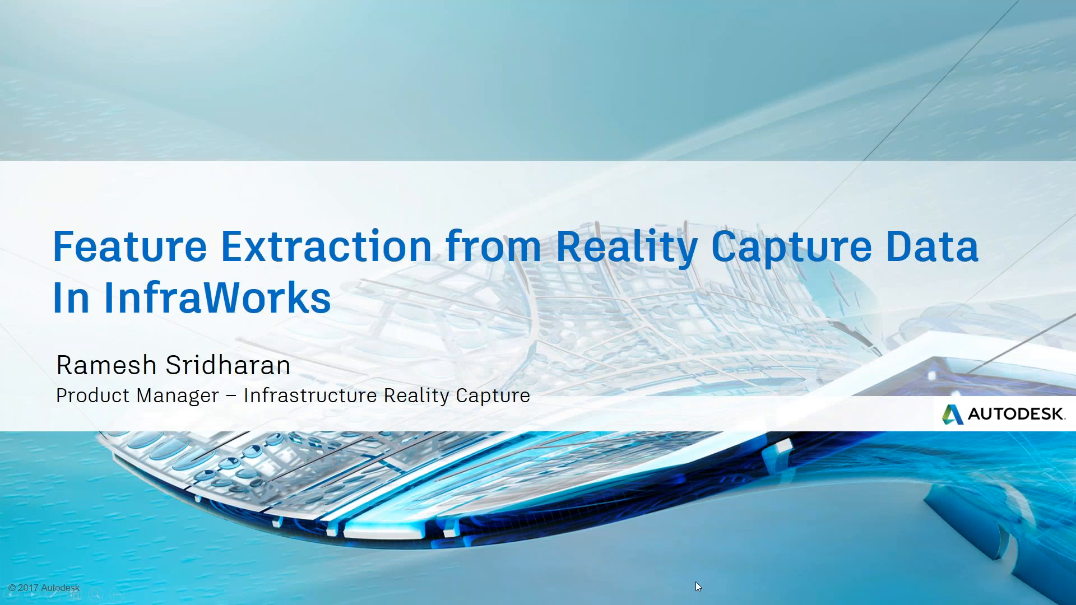
pyautogui.click(695, 581)
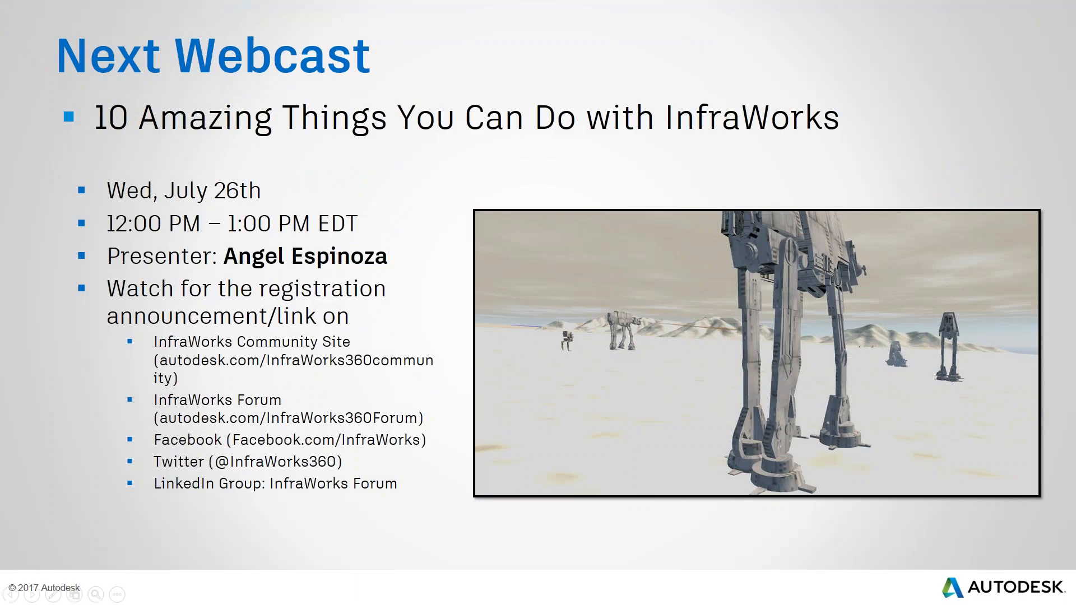